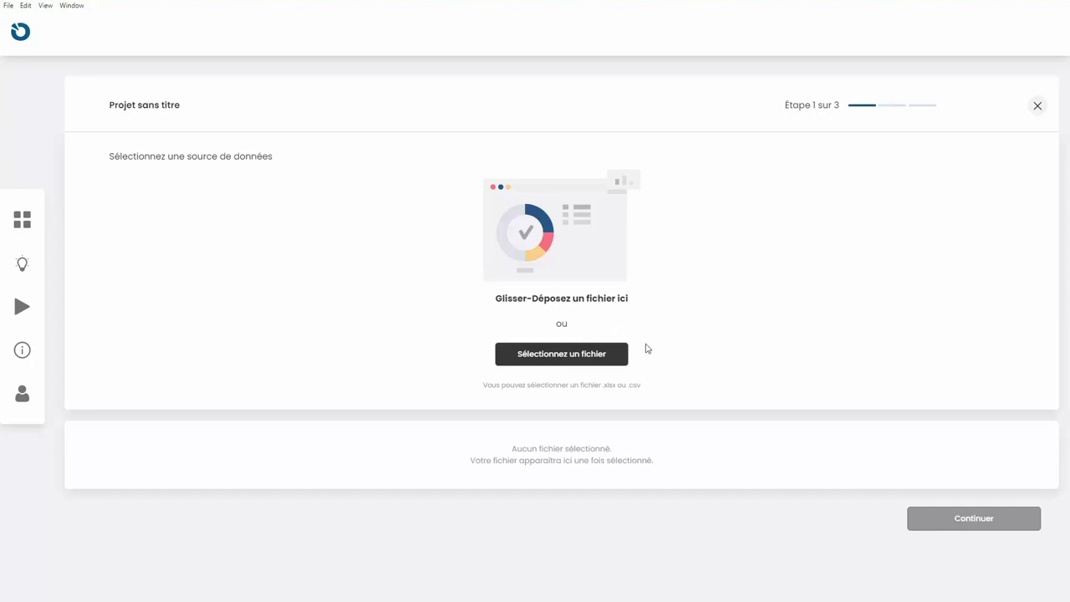
# Step: Proceed with prefmap background.csv as the data source and apply Tabulation as separator and a period as decimal separator
pyautogui.hotkey('ctrl', '-')
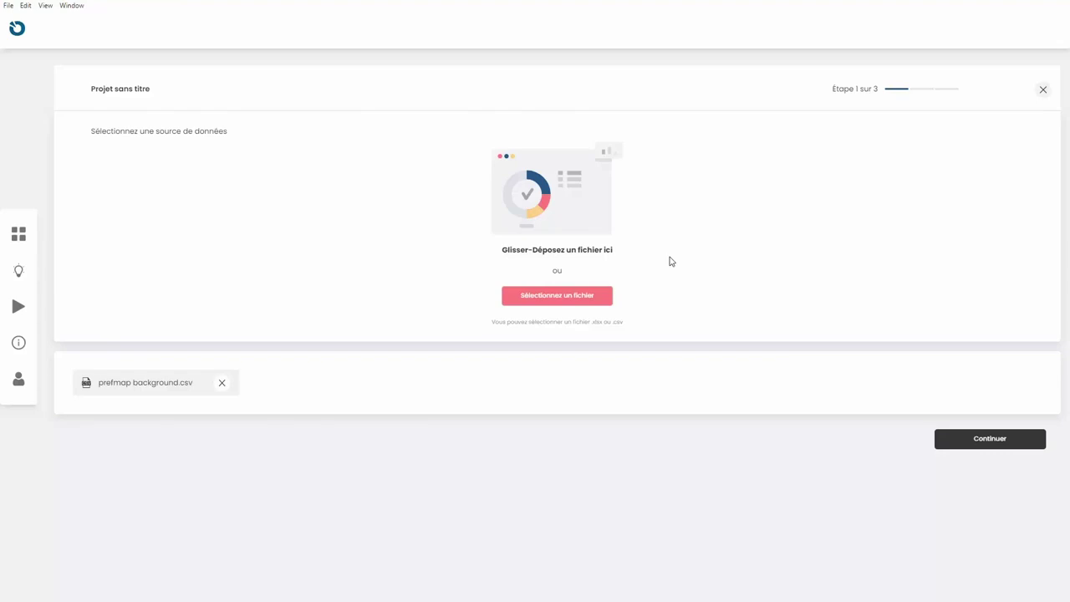
pyautogui.click(989, 441)
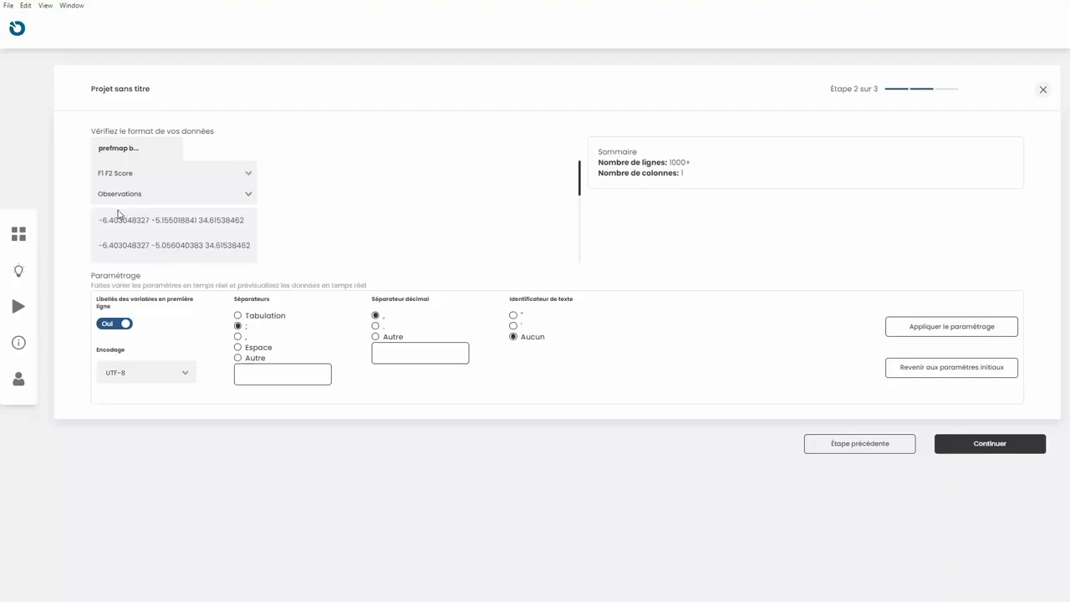
pyautogui.click(238, 315)
pyautogui.click(375, 326)
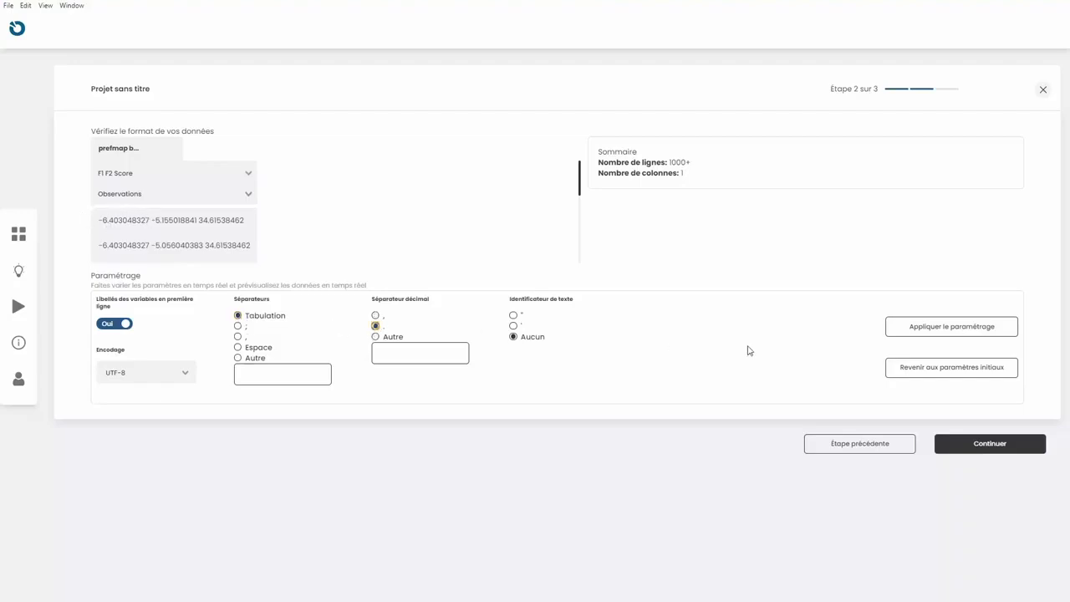
pyautogui.click(924, 330)
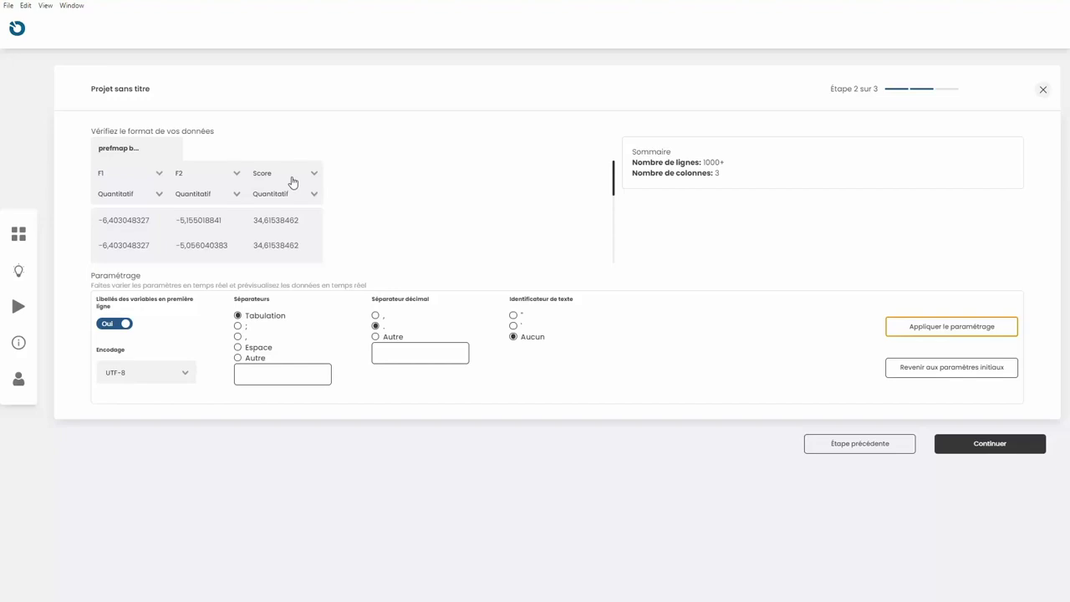
# Step: Keep the F1 column as Quantitatif and finish importing the prefmap background dataset
pyautogui.click(159, 173)
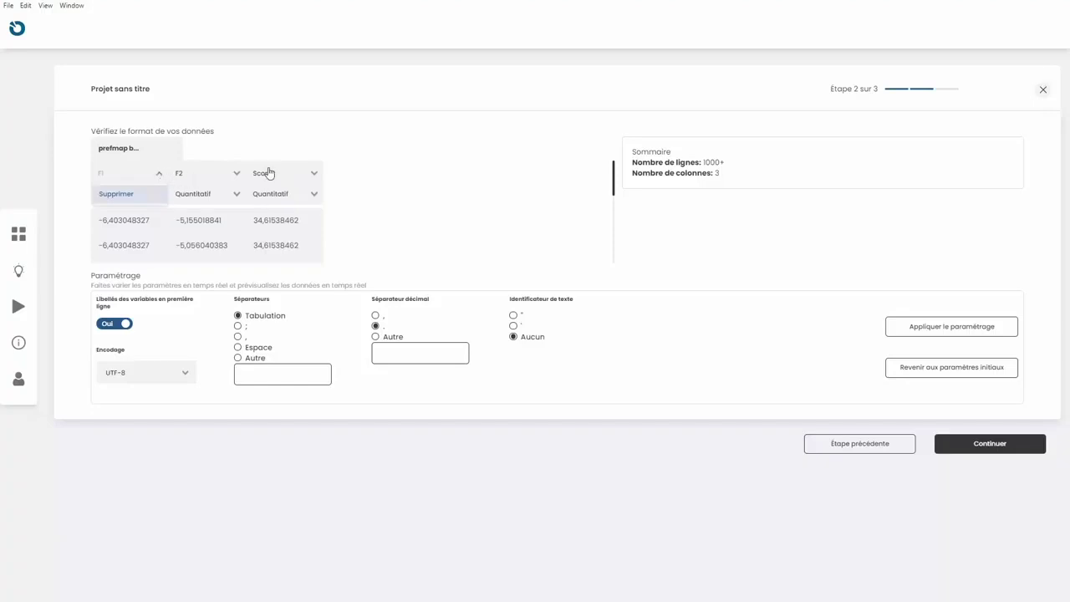
pyautogui.click(237, 174)
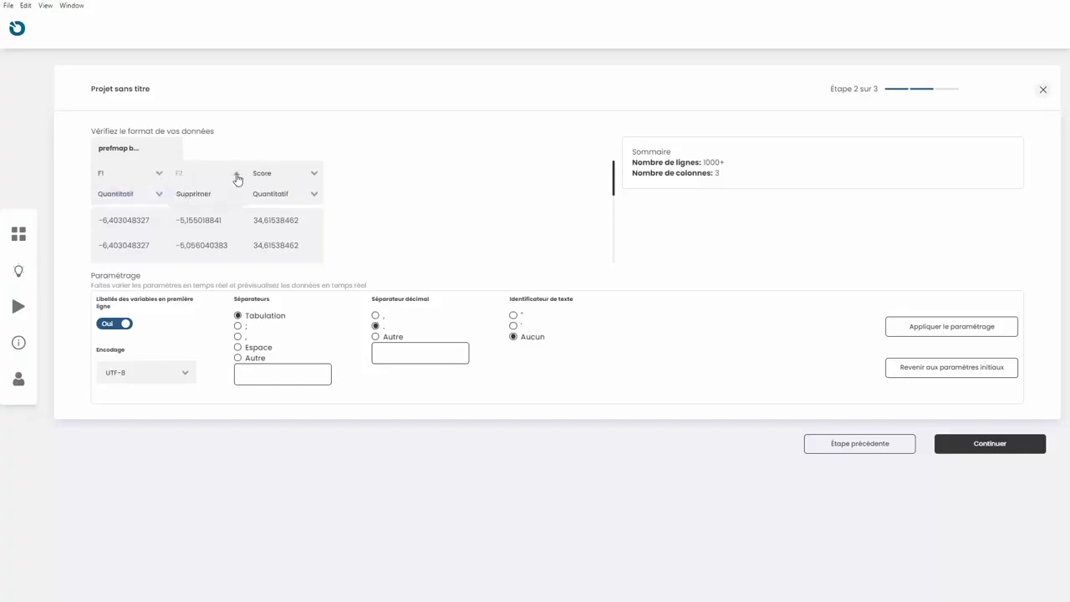
pyautogui.click(237, 178)
pyautogui.click(158, 196)
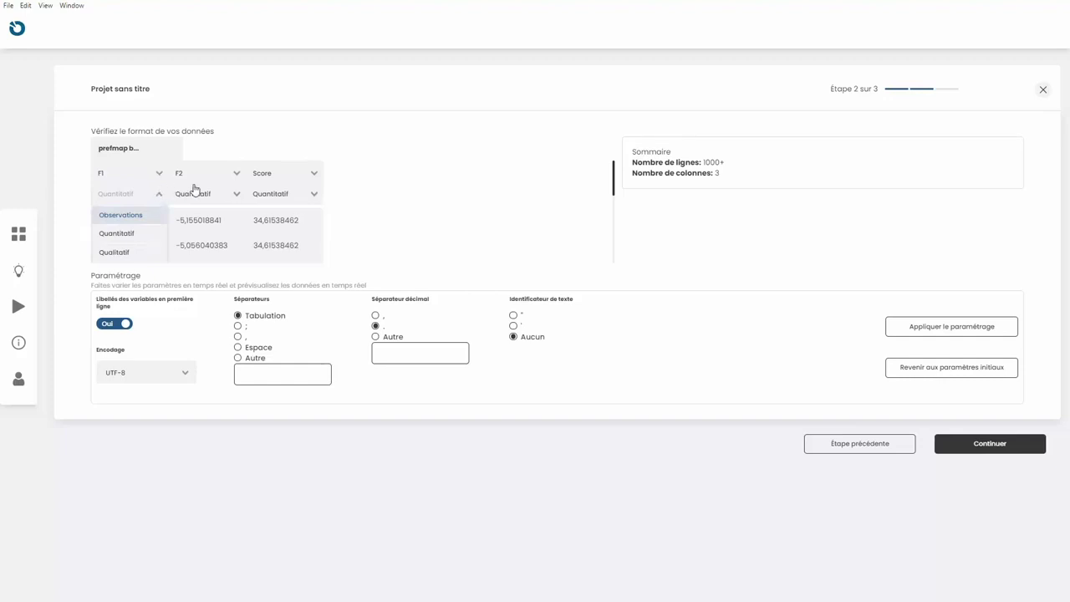
pyautogui.click(139, 234)
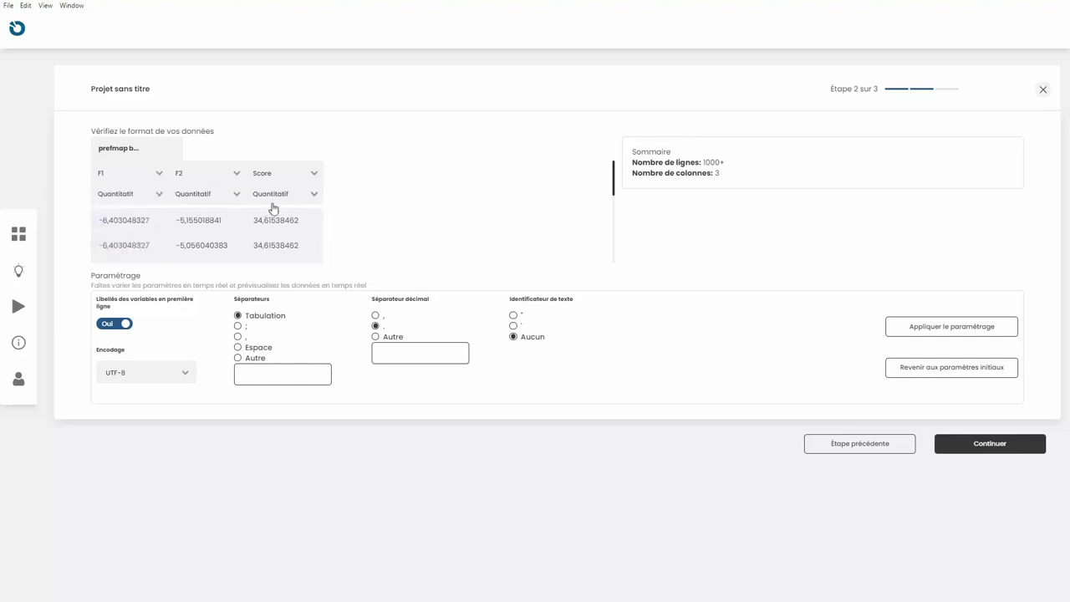
pyautogui.click(964, 444)
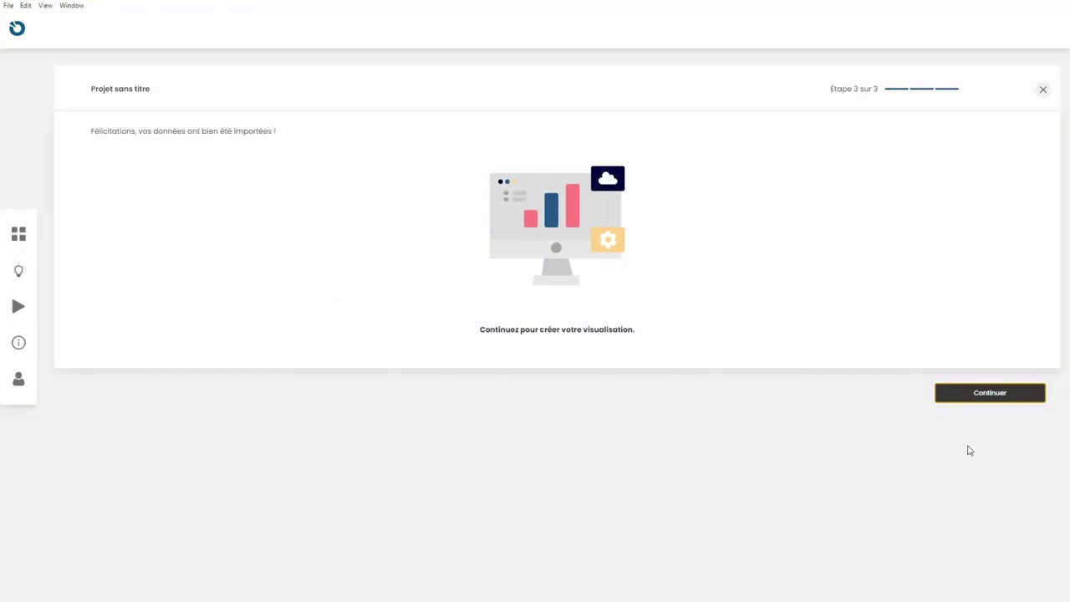
pyautogui.click(952, 394)
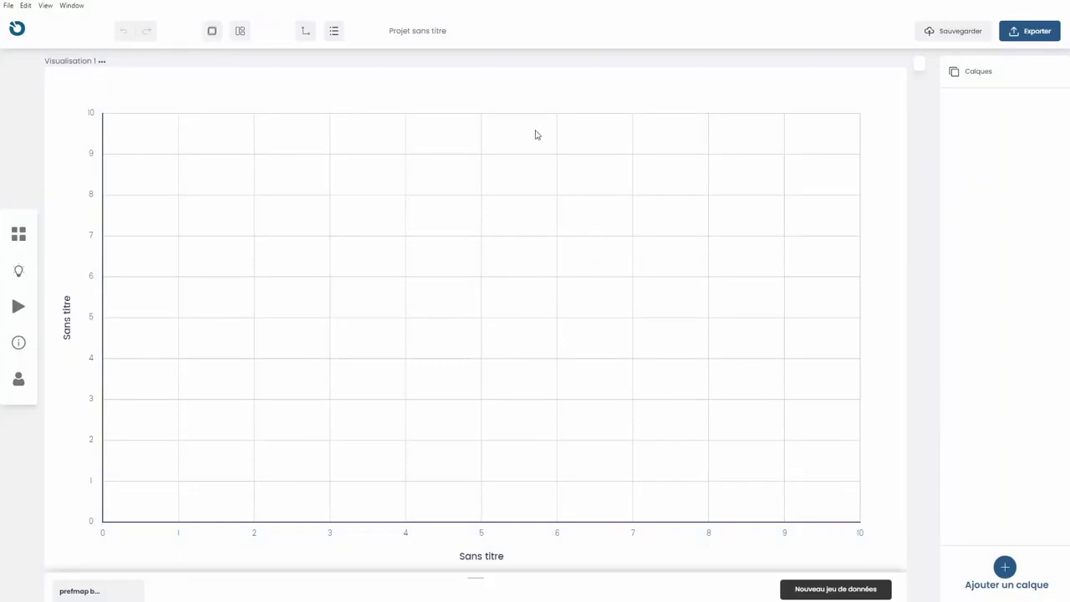
# Step: Rename the project "Étude sensorielle"
pyautogui.doubleClick(426, 31)
pyautogui.hotkey('ctrl', 'a')
pyautogui.write('Etude sensorielle')
pyautogui.press('Return')
# Step: Add prefmap products.csv as a new dataset and apply a comma separator with a period as decimal separator
pyautogui.click(795, 590)
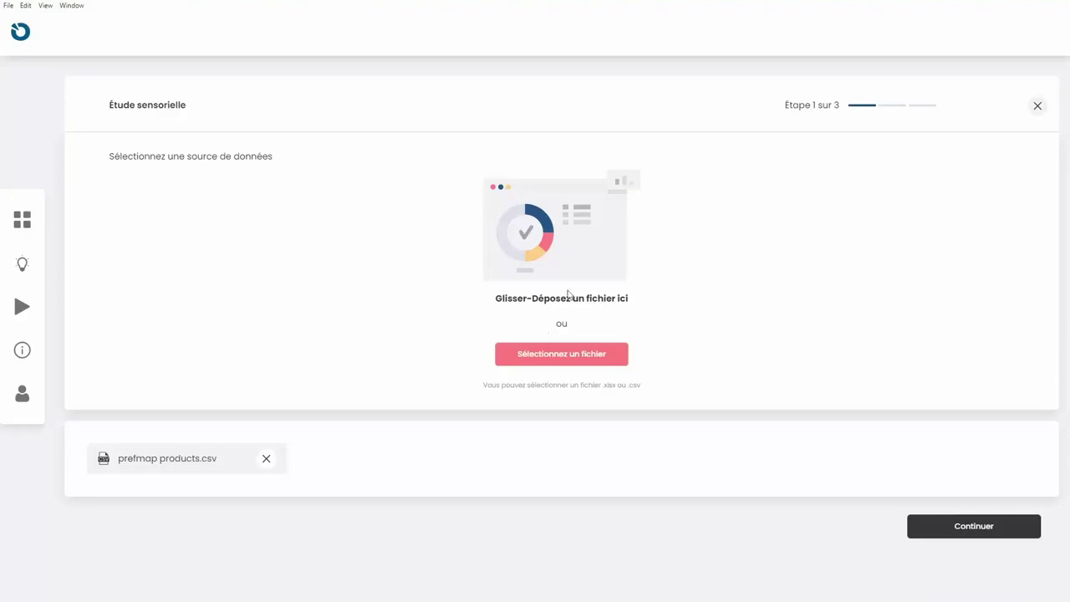
pyautogui.click(950, 534)
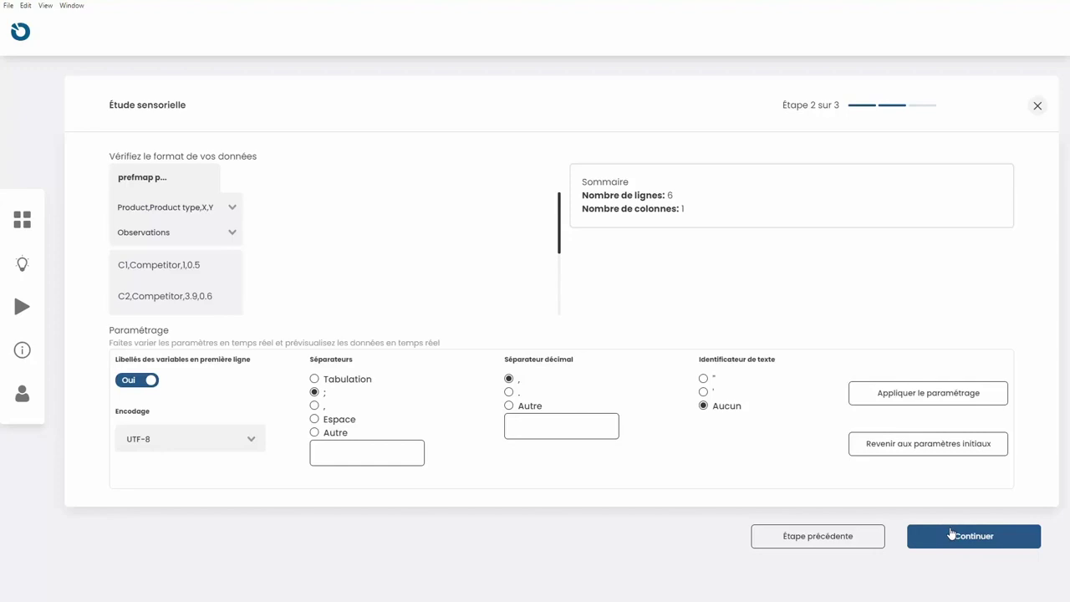
pyautogui.click(953, 529)
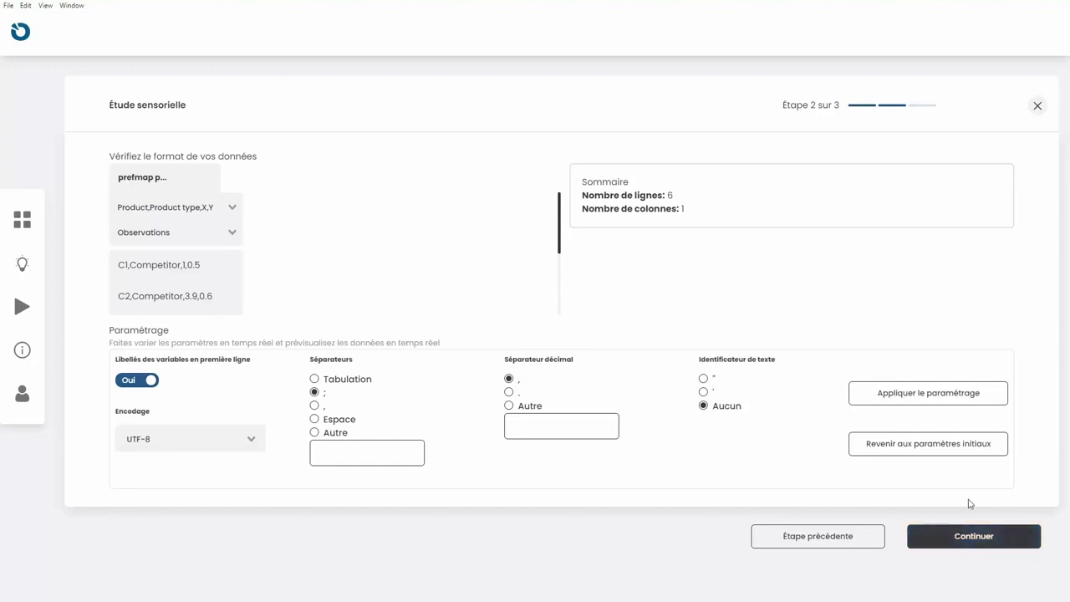
pyautogui.click(315, 406)
pyautogui.click(519, 394)
pyautogui.click(918, 405)
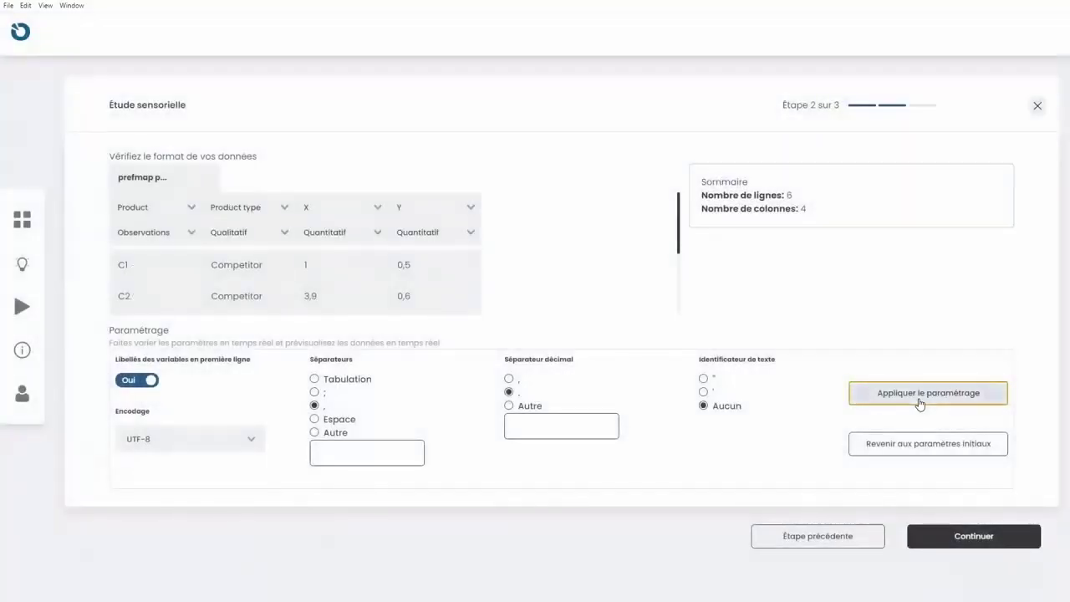
# Step: Set the Product column's type to Qualitatif and finish importing the prefmap products dataset
pyautogui.click(189, 239)
pyautogui.click(155, 305)
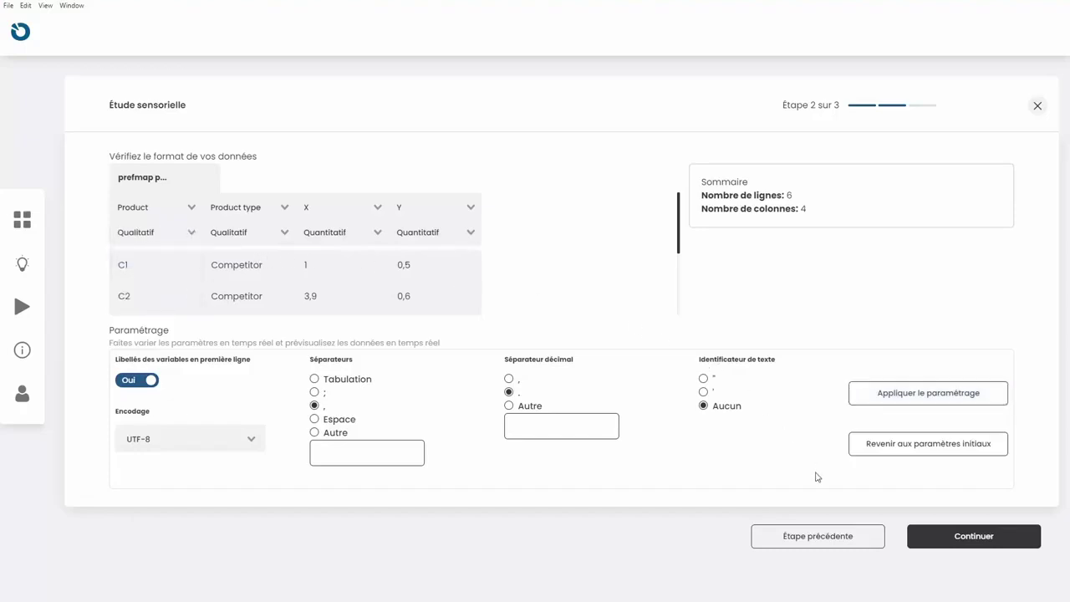
pyautogui.click(1035, 538)
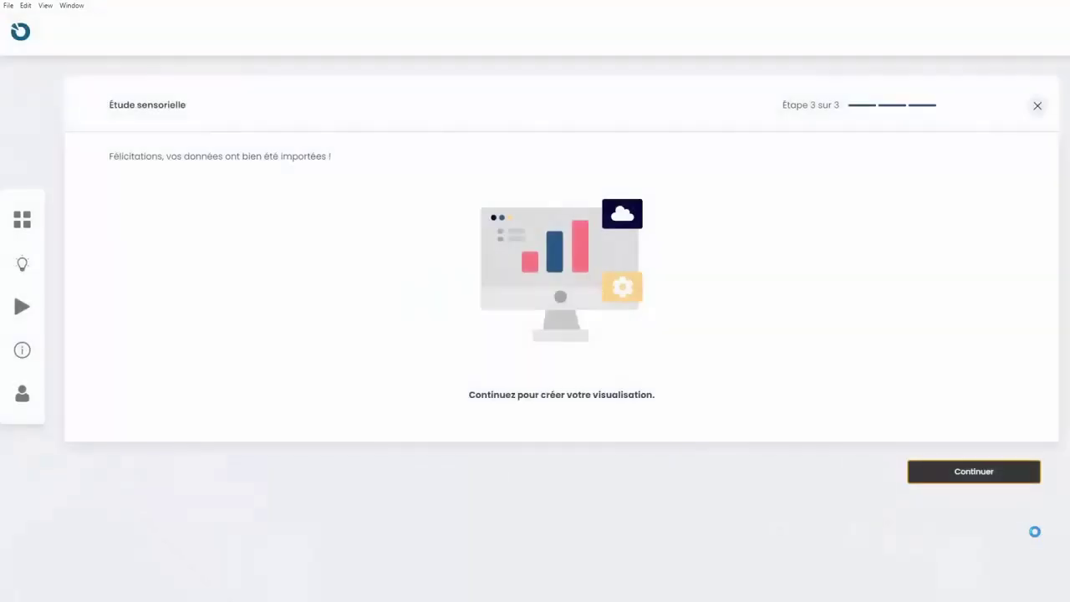
pyautogui.click(1023, 482)
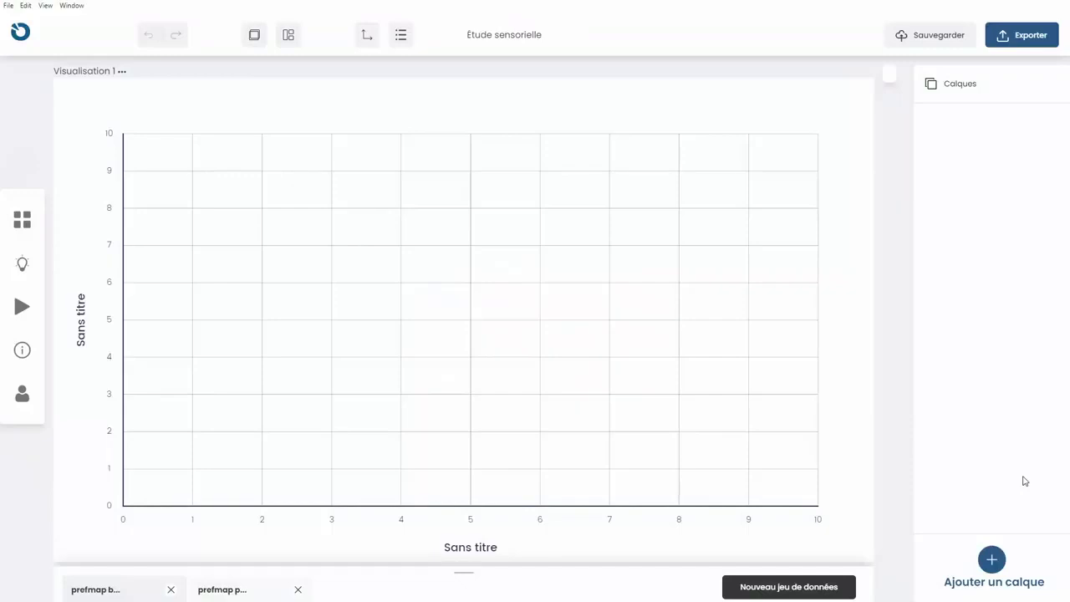
# Step: Examine the data tables of the prefmap products and prefmap background datasets below the chart
pyautogui.moveTo(464, 571); pyautogui.dragTo(484, 296)
pyautogui.click(209, 324)
pyautogui.click(111, 324)
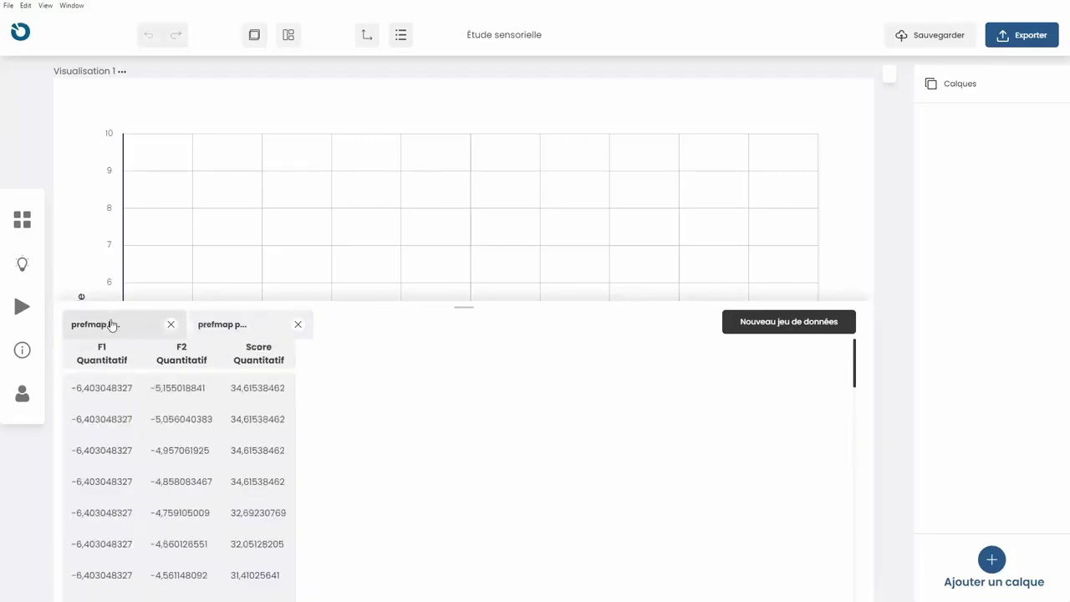
pyautogui.moveTo(463, 306); pyautogui.dragTo(436, 599)
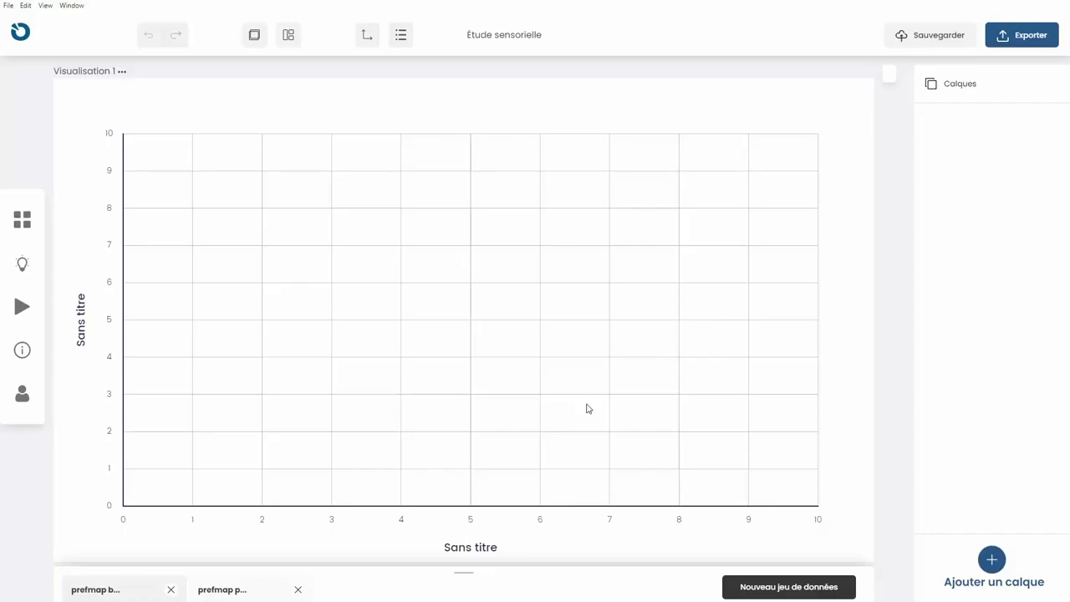
# Step: Add a Carte de chaleur / Surface 2D layer from prefmap background, with F1 as X and F2 as Y coordinates
pyautogui.click(992, 560)
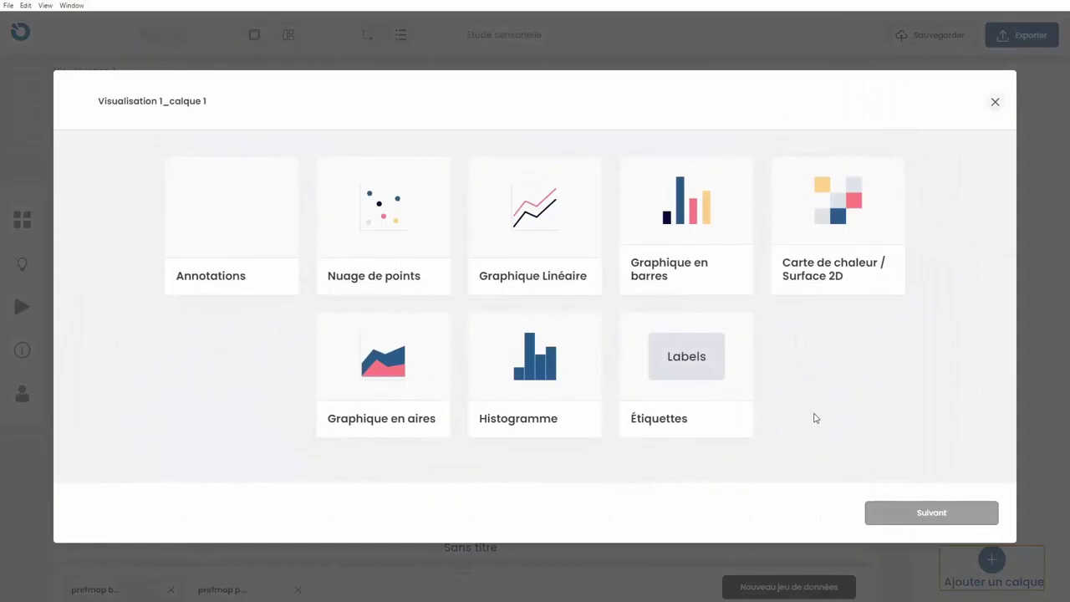
pyautogui.click(874, 226)
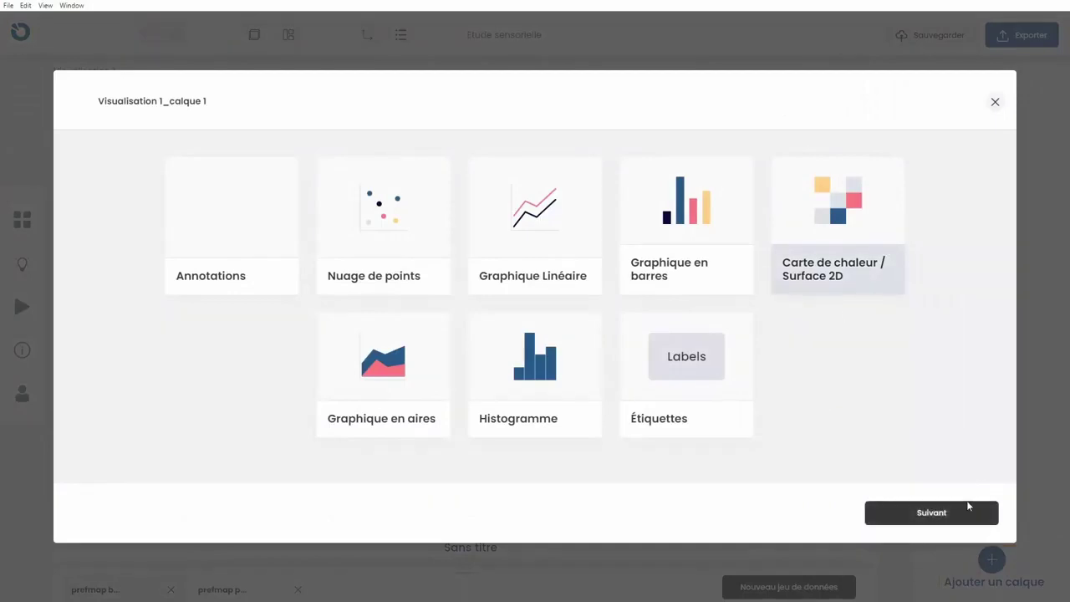
pyautogui.click(966, 512)
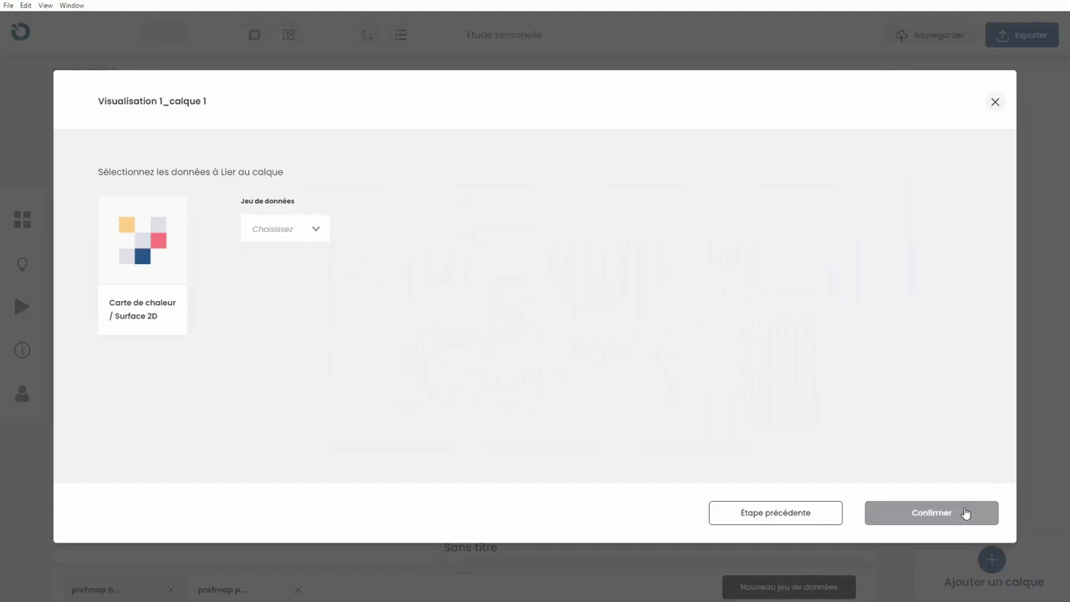
pyautogui.click(310, 232)
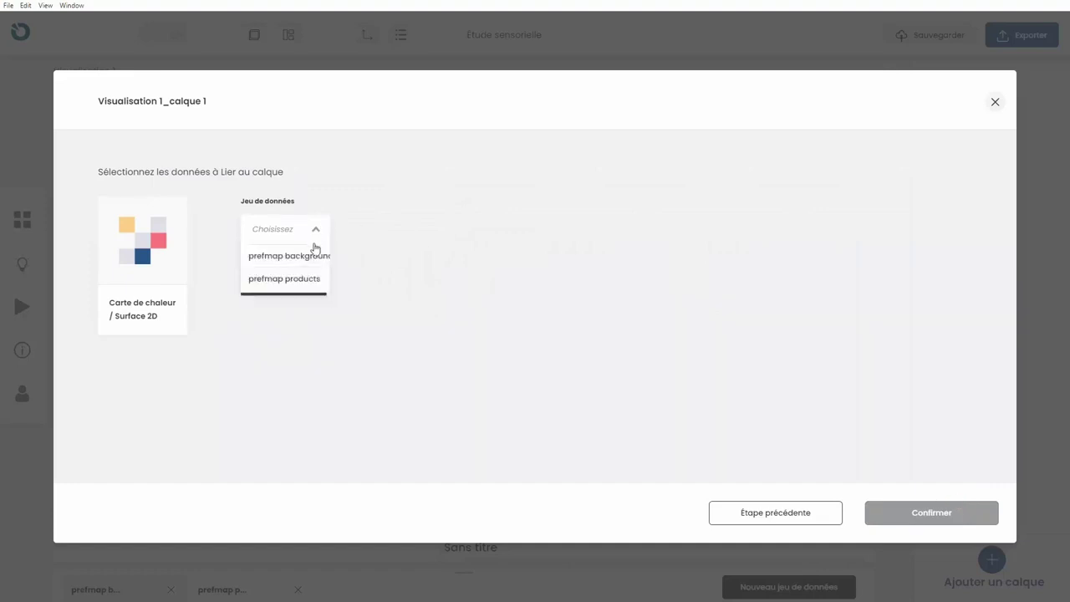
pyautogui.click(326, 253)
pyautogui.click(466, 234)
pyautogui.click(467, 257)
pyautogui.click(466, 281)
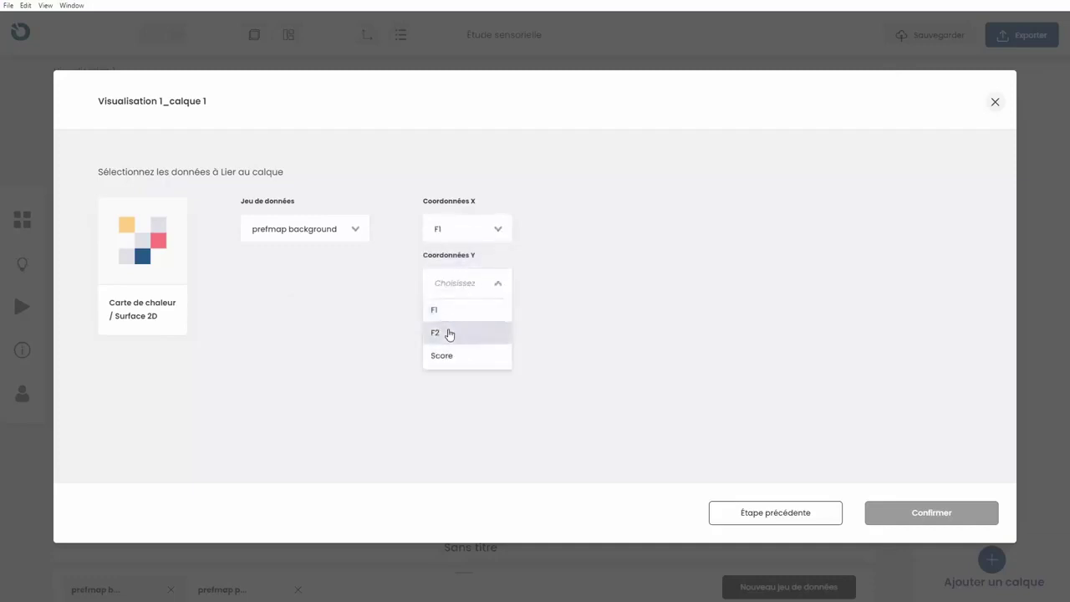
pyautogui.click(450, 334)
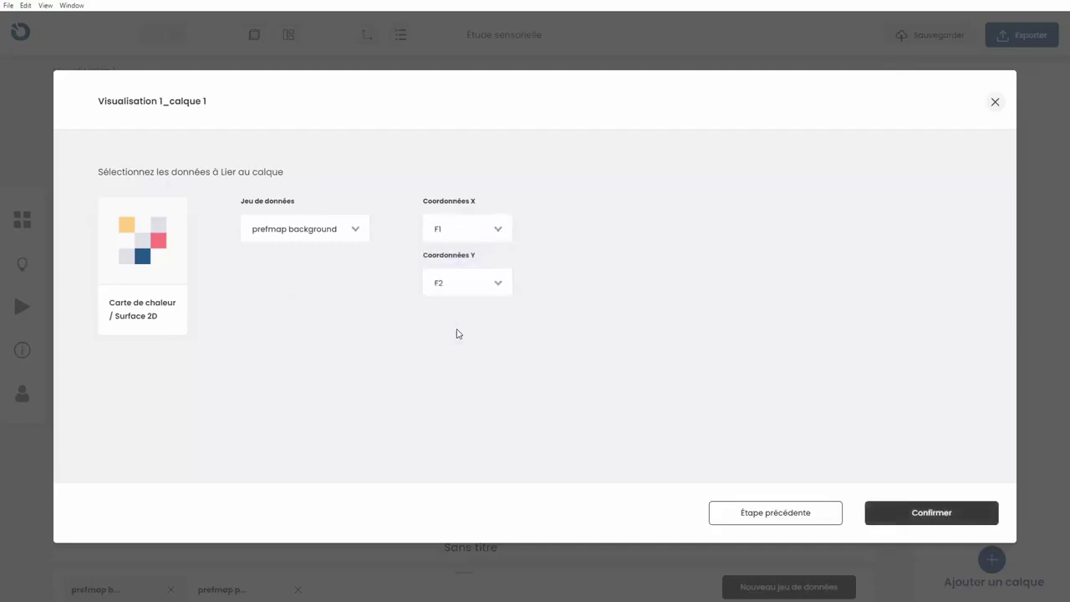
pyautogui.click(983, 516)
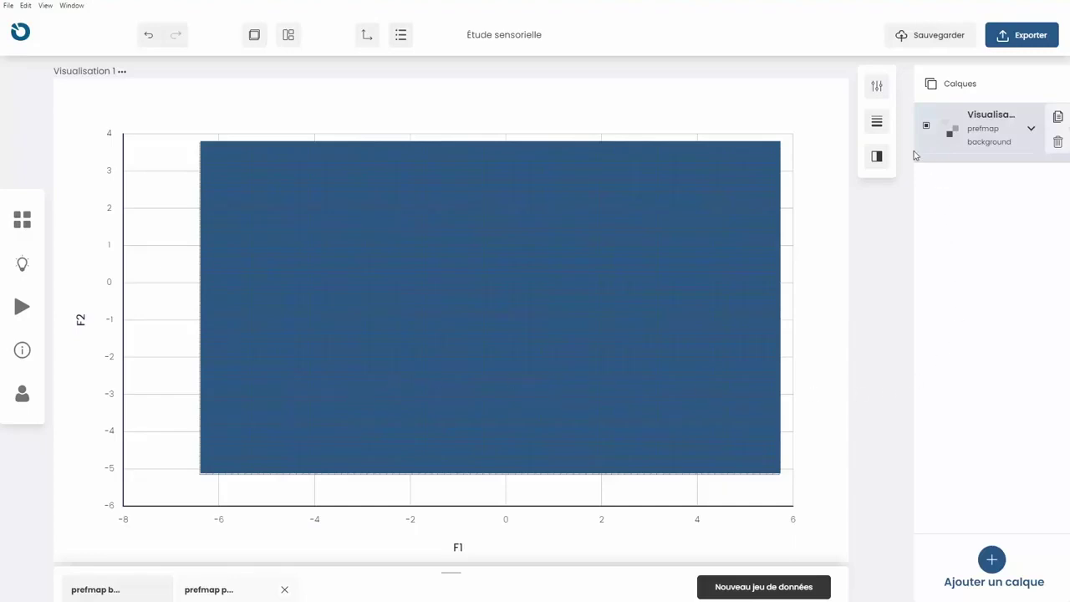
# Step: Link the heat map layer's fill to the Score variable
pyautogui.click(877, 157)
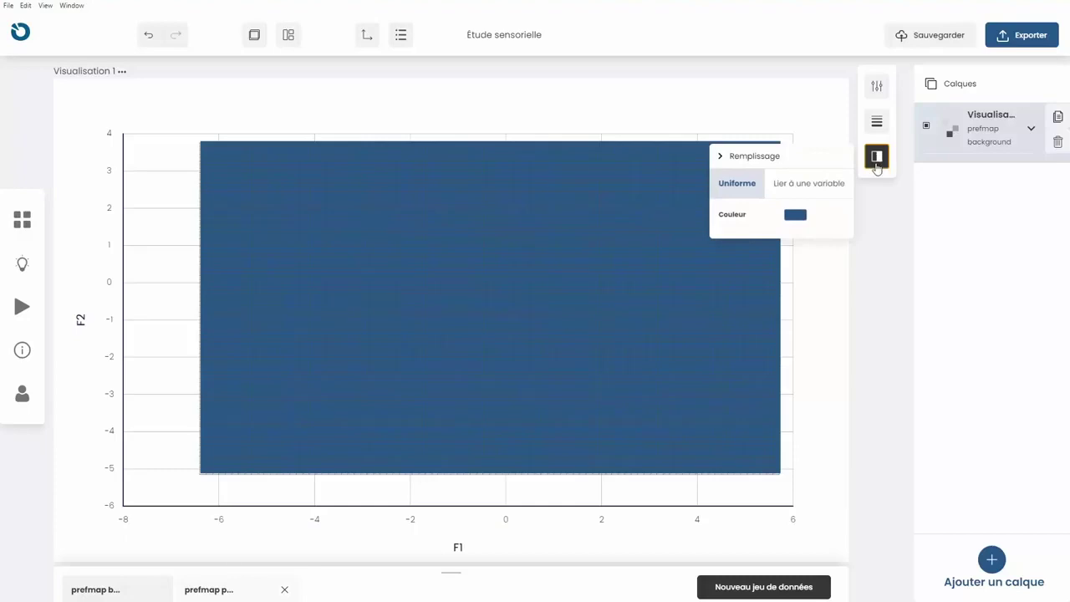
pyautogui.click(827, 192)
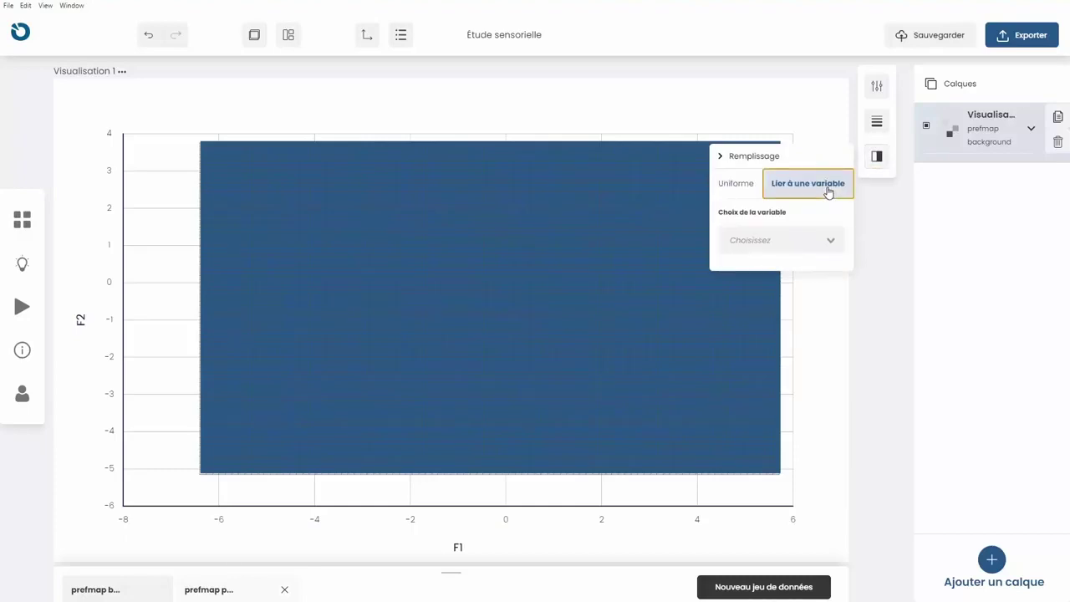
pyautogui.click(821, 244)
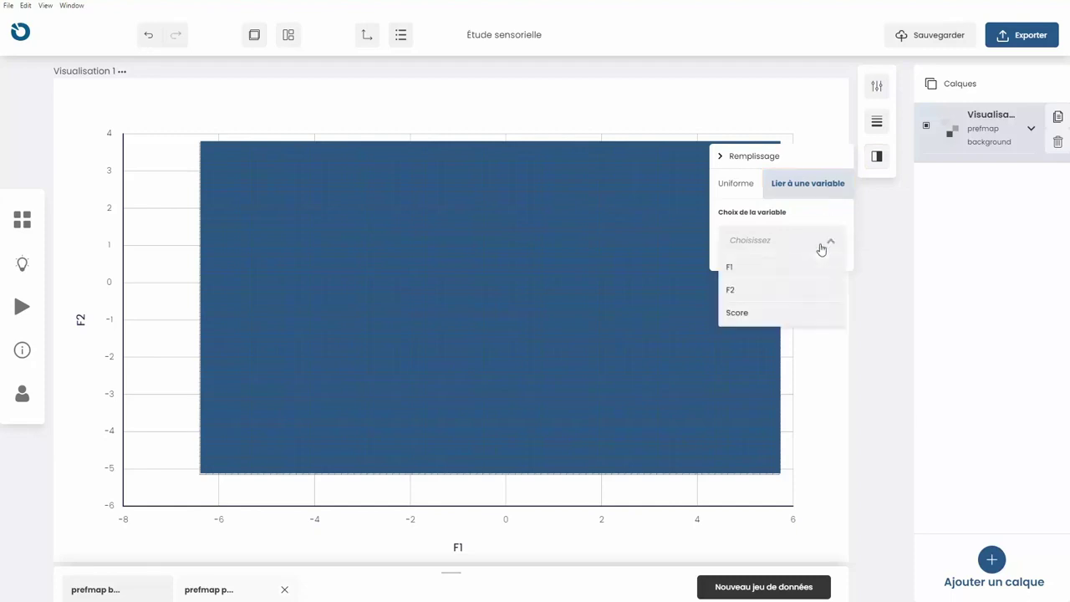
pyautogui.click(811, 313)
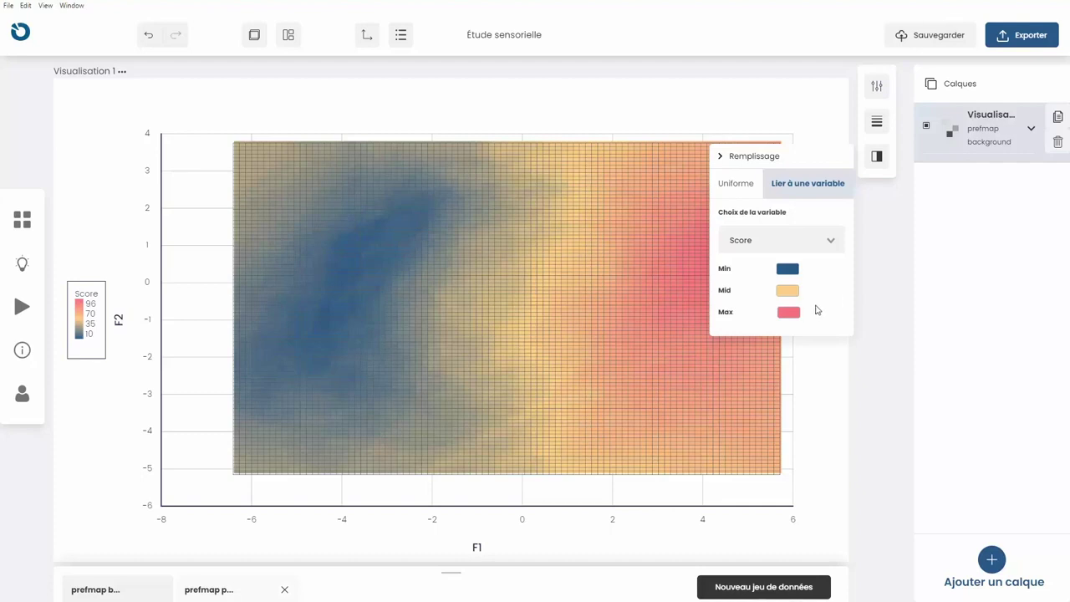
pyautogui.click(637, 375)
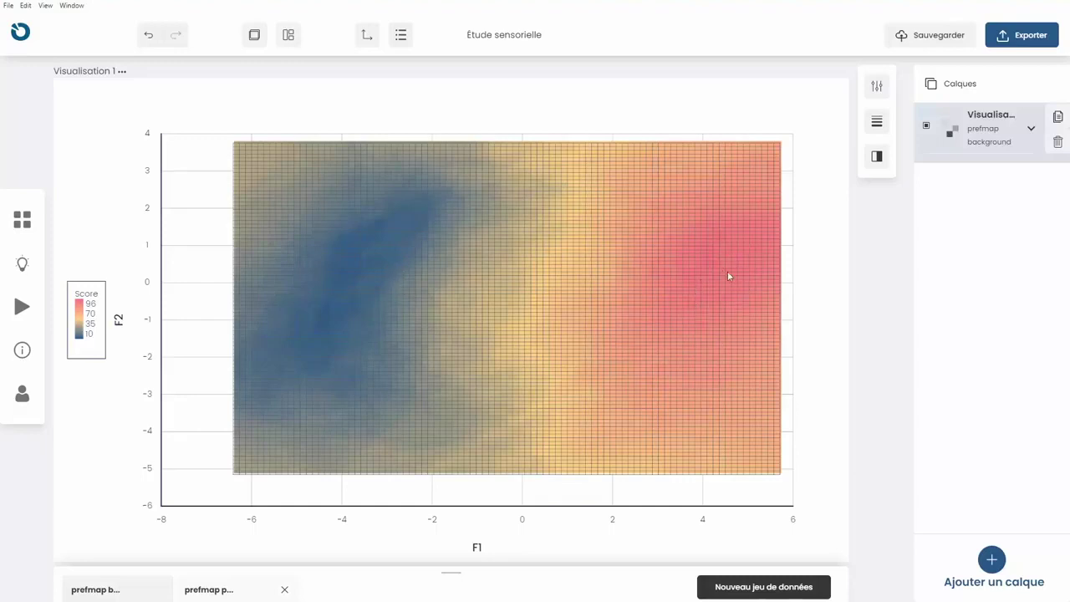
# Step: Try the ggplot2 (classic), ggplot2 (viridis) and Seaborn chart themes in turn on the heat map
pyautogui.click(284, 38)
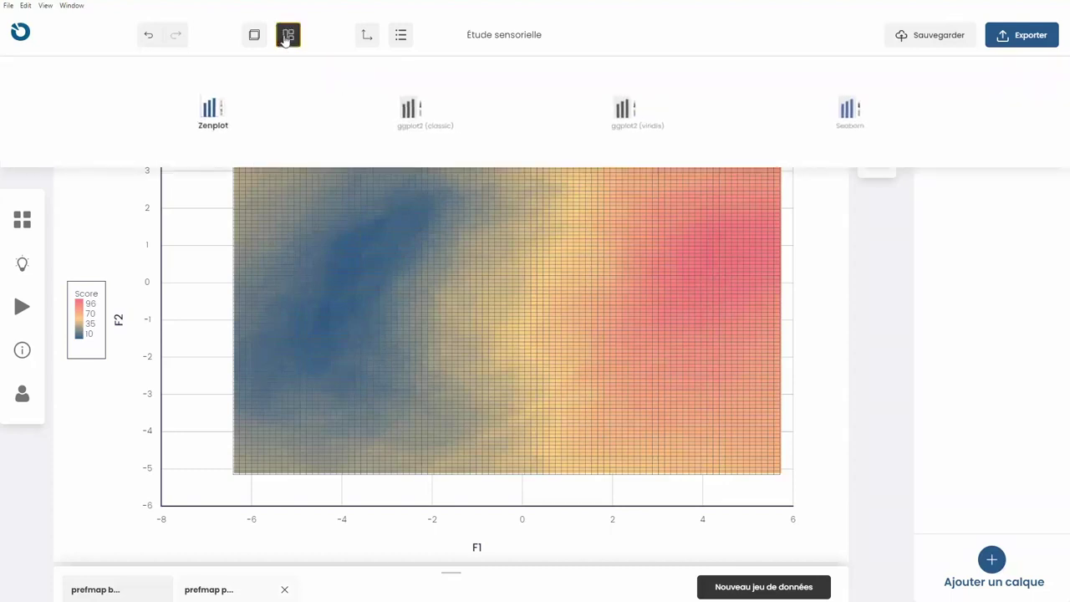
pyautogui.click(414, 117)
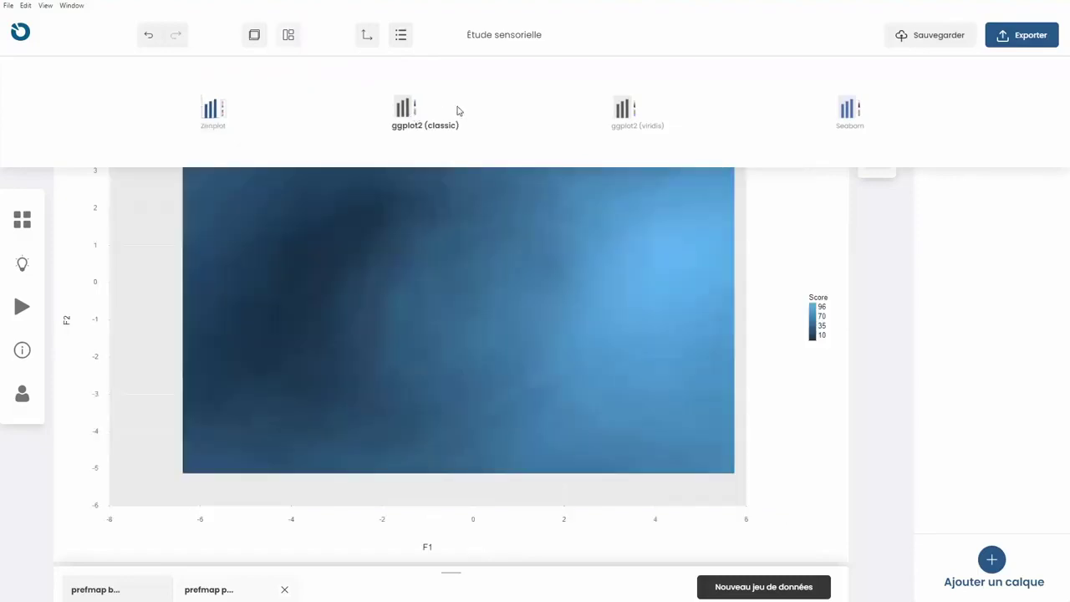
pyautogui.click(623, 115)
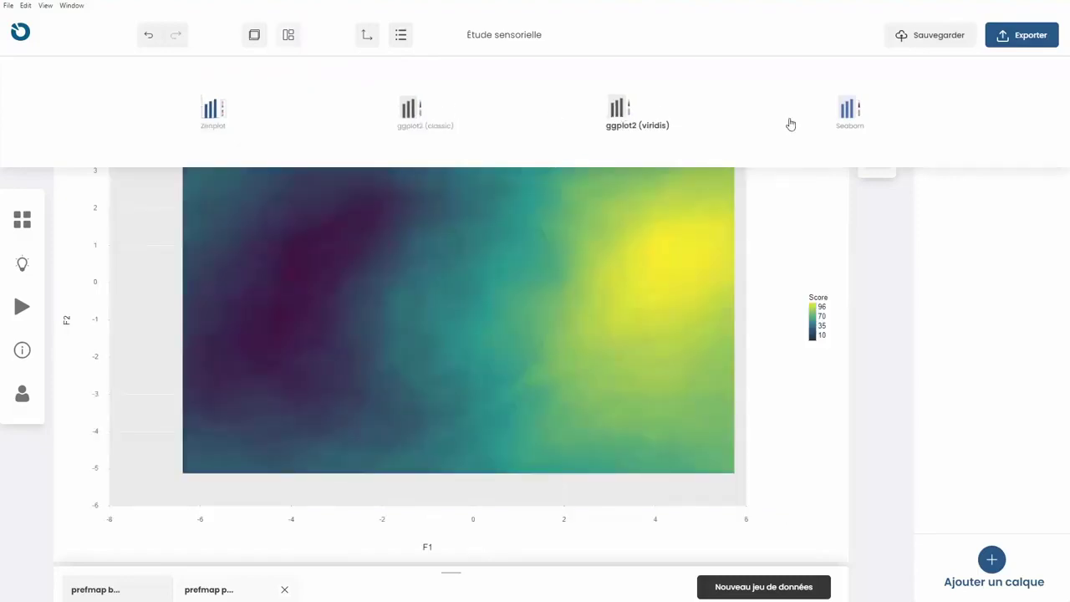
pyautogui.click(851, 117)
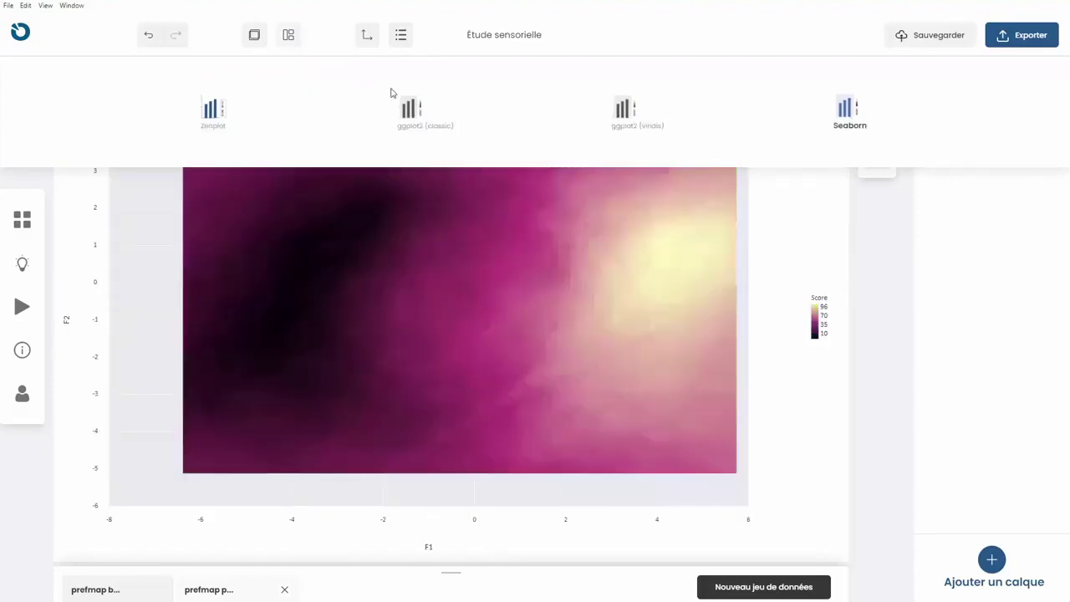
# Step: Apply the Zenplot theme to the chart and set the heat map's outline thickness to 0 px
pyautogui.click(222, 111)
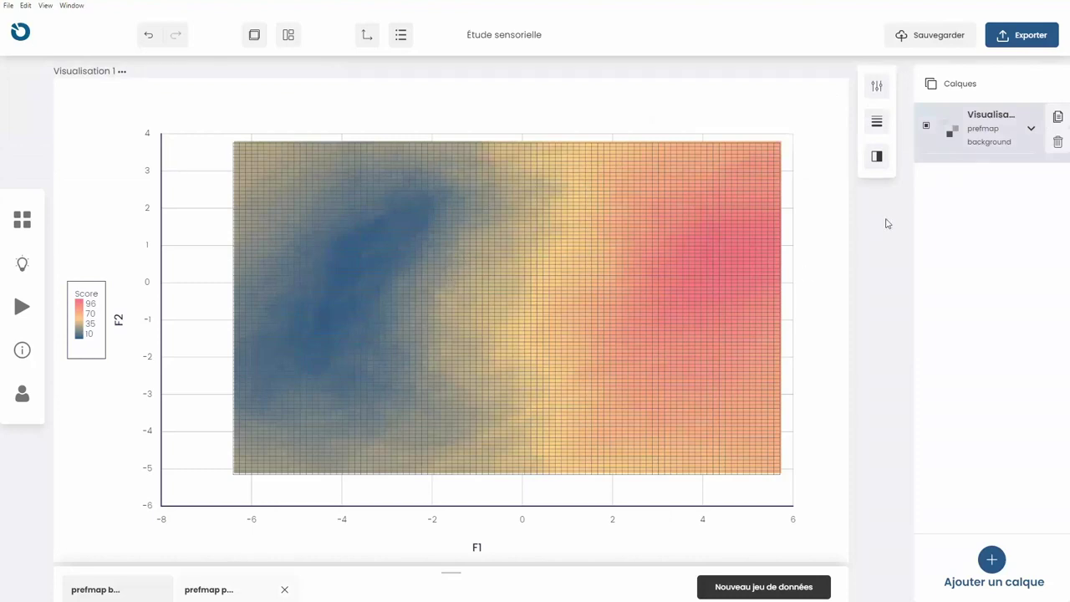
pyautogui.click(878, 123)
pyautogui.click(732, 198)
pyautogui.hotkey('ctrl', 'a')
pyautogui.write('0')
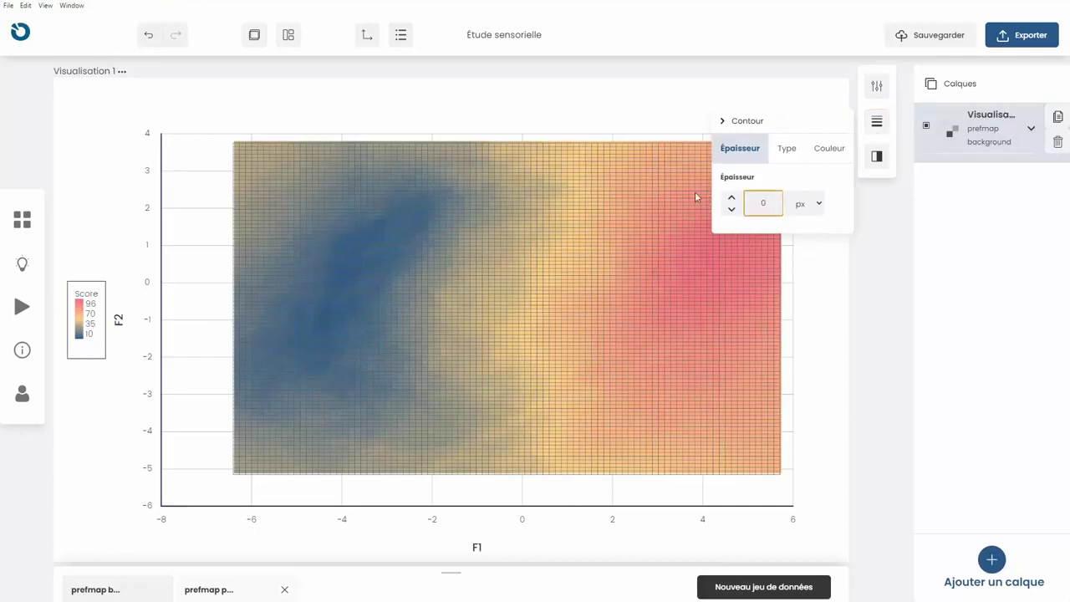
pyautogui.click(778, 296)
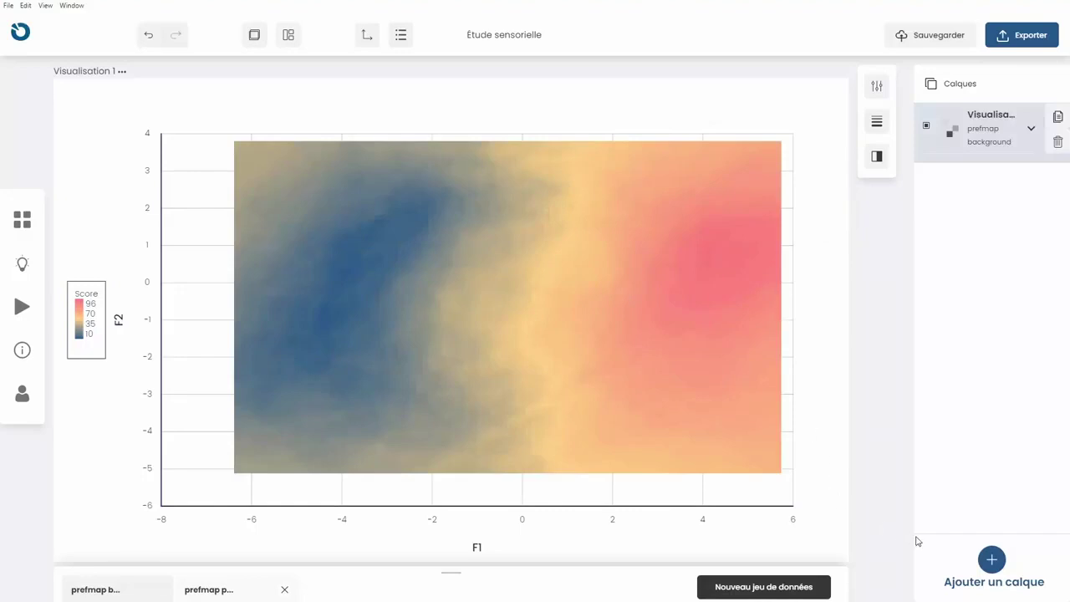
# Step: Add a Nuage de points layer from prefmap products, with X and Y as its coordinates
pyautogui.click(990, 559)
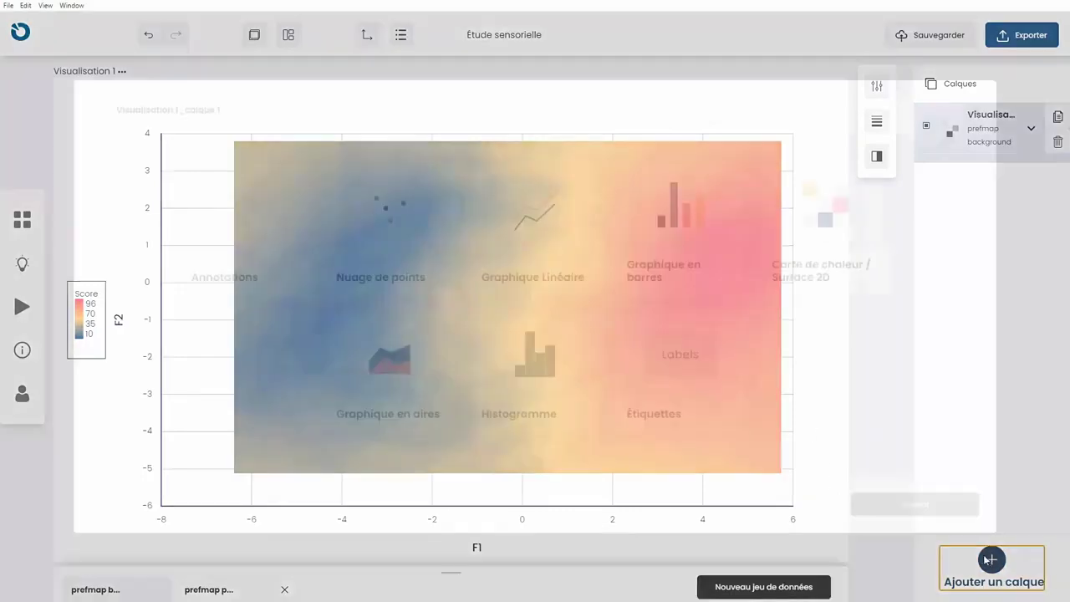
pyautogui.click(421, 215)
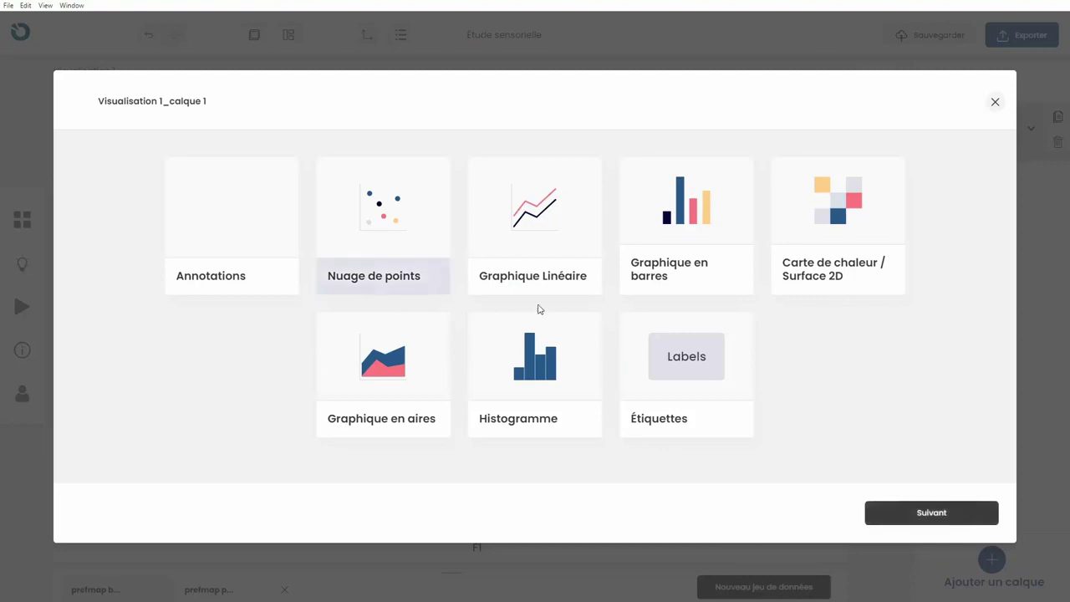
pyautogui.click(880, 518)
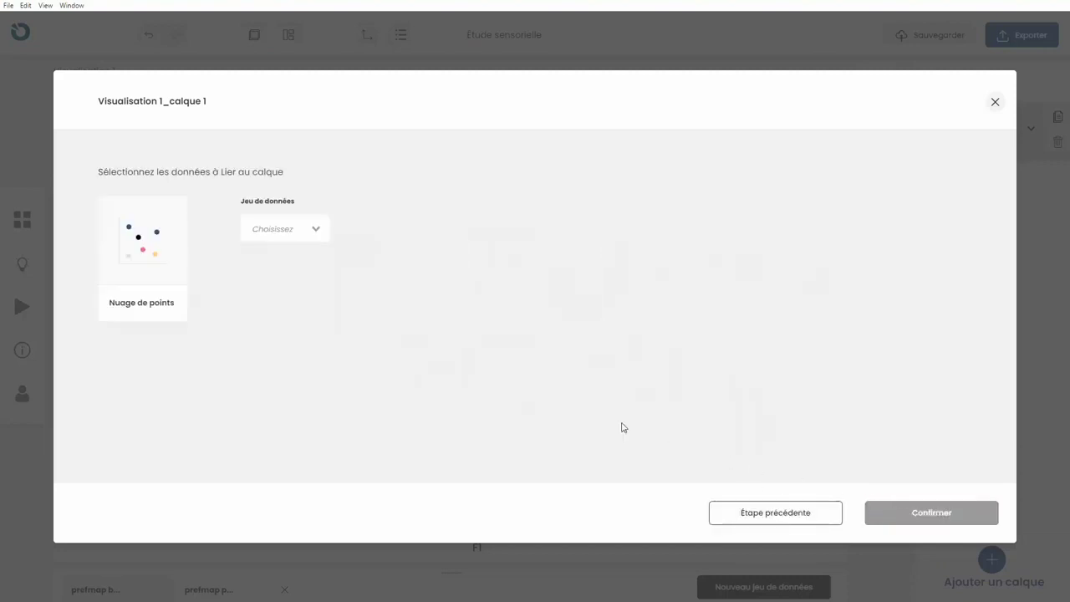
pyautogui.click(304, 232)
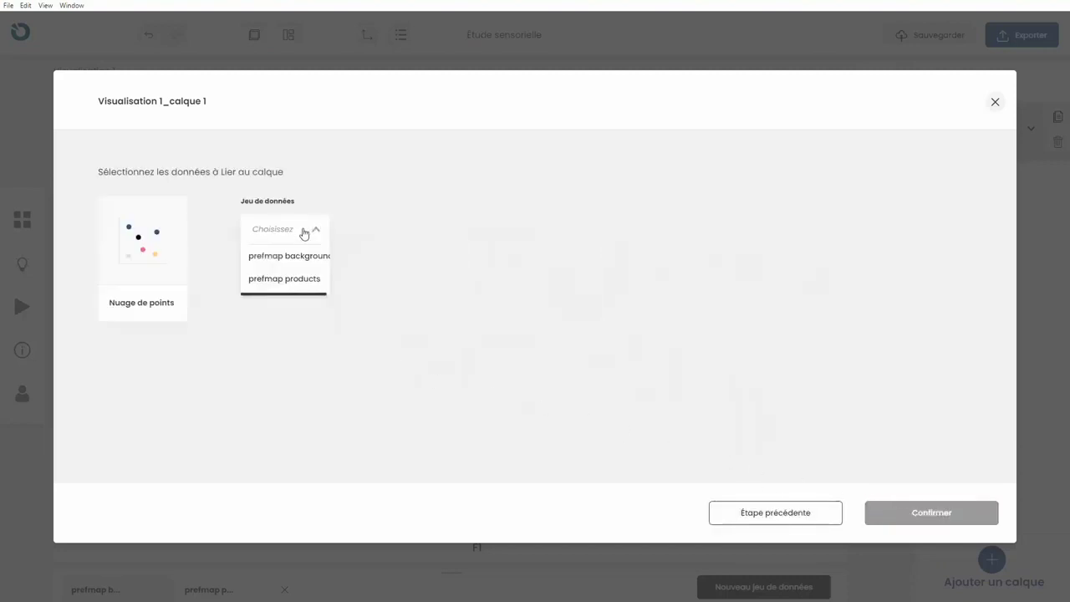
pyautogui.click(304, 282)
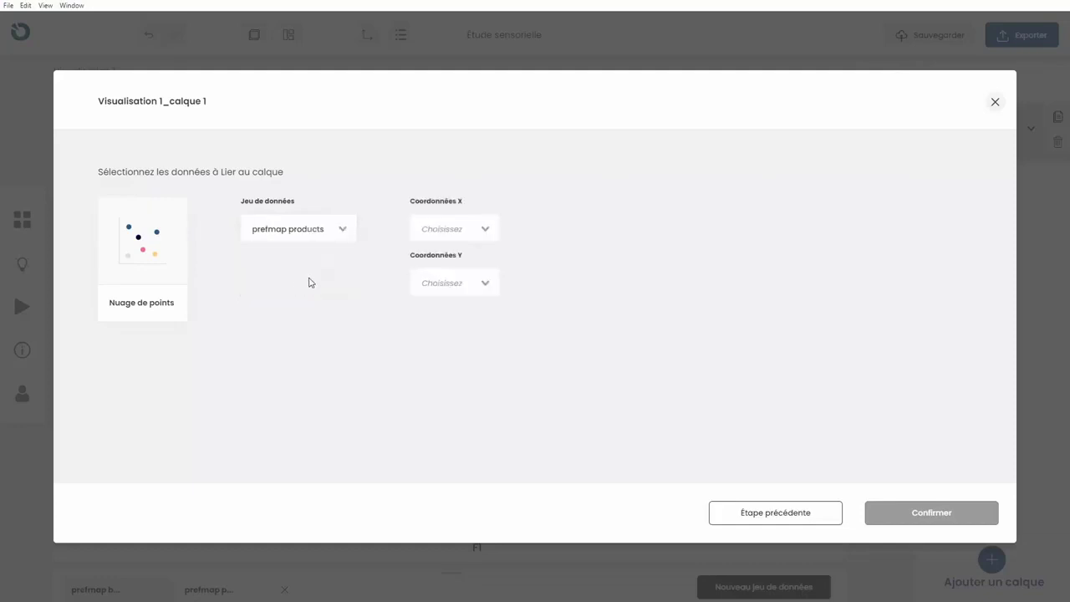
pyautogui.click(453, 229)
pyautogui.click(458, 302)
pyautogui.click(465, 281)
pyautogui.click(445, 330)
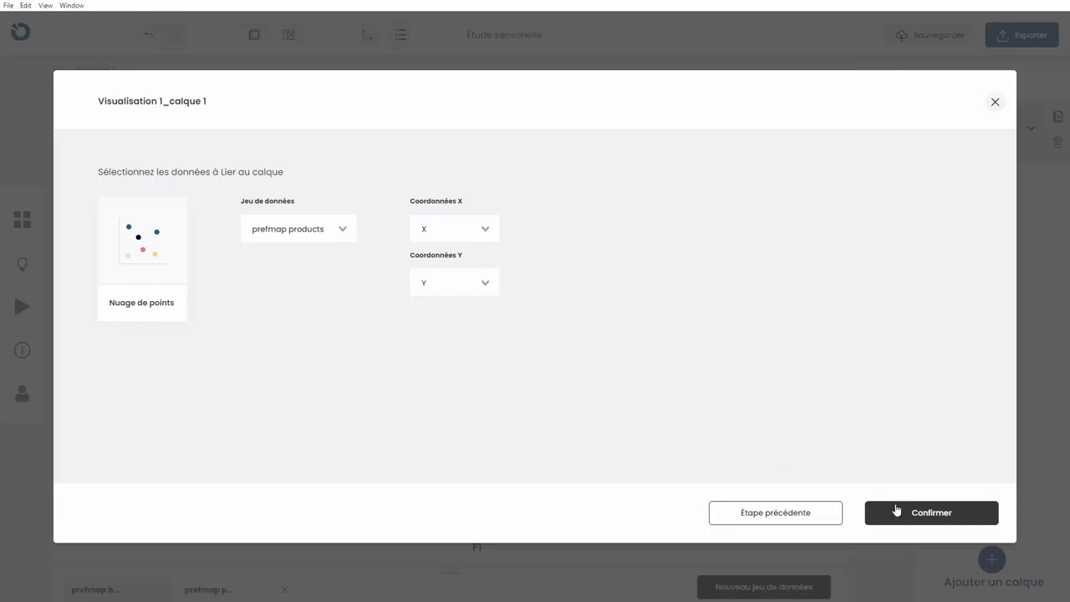
pyautogui.click(975, 519)
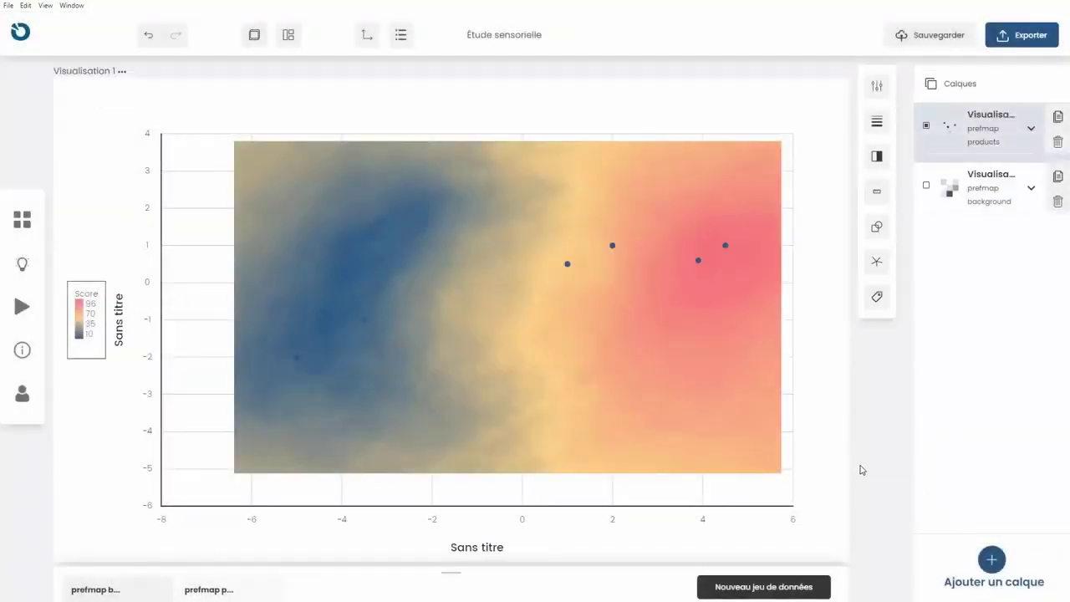
# Step: Switch the active layer to prefmap background and back to prefmap products
pyautogui.click(955, 187)
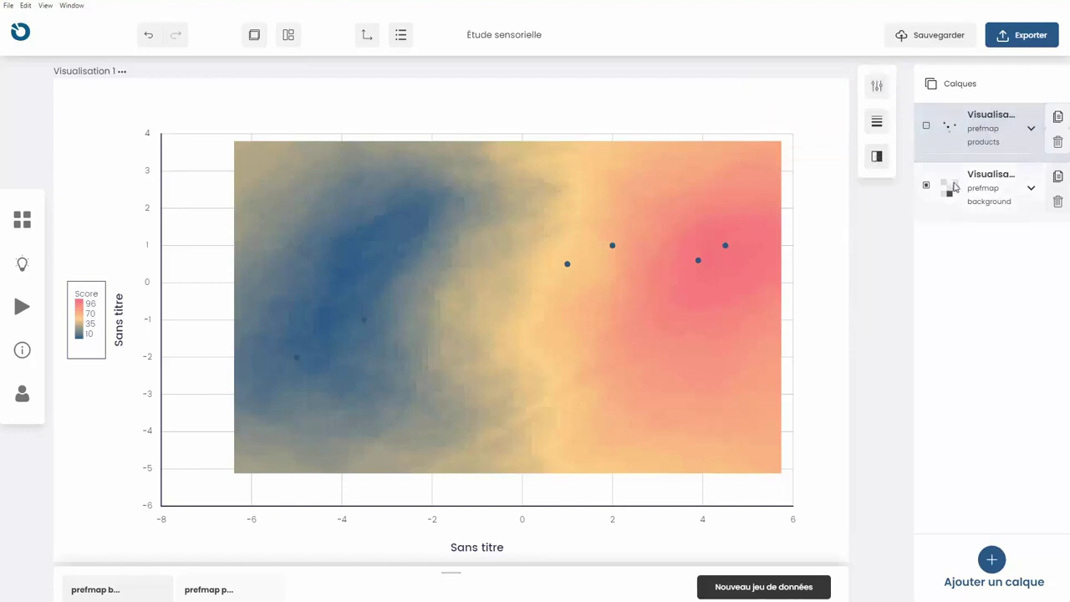
pyautogui.click(960, 148)
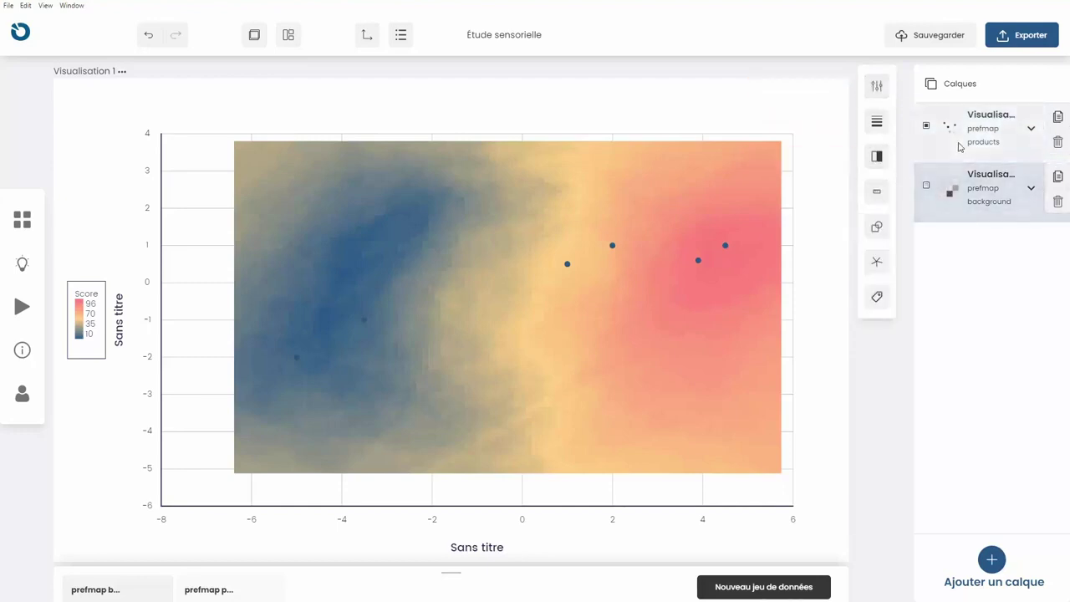
pyautogui.click(959, 145)
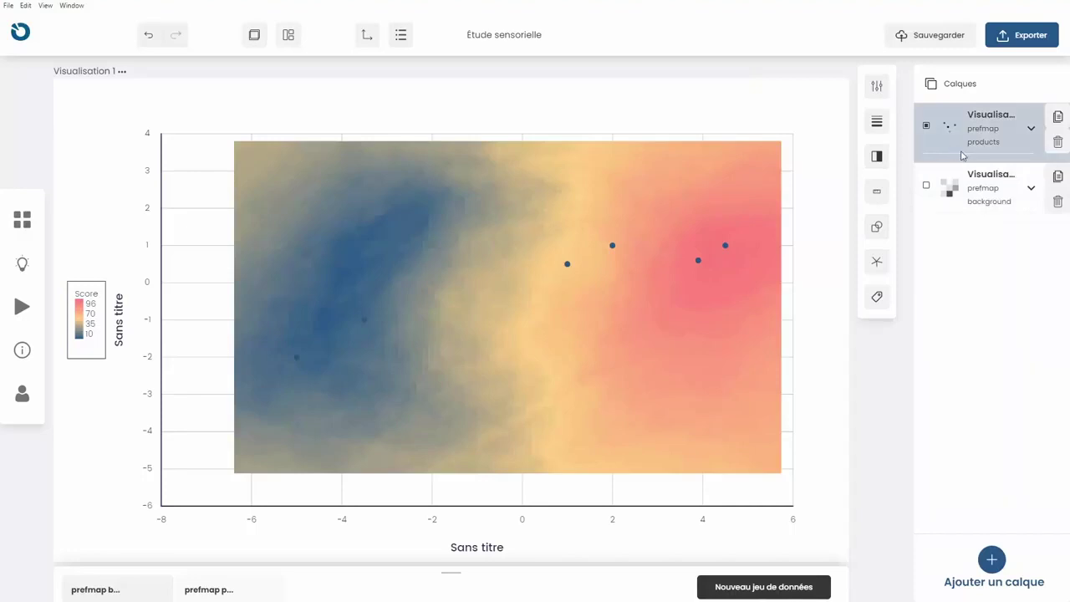
# Step: Rename the heat map layer as Fond and the scatter plot layer as Produits
pyautogui.doubleClick(990, 175)
pyautogui.hotkey('ctrl', 'a')
pyautogui.write('cond')
pyautogui.press('Return')
pyautogui.doubleClick(981, 115)
pyautogui.hotkey('ctrl', 'a')
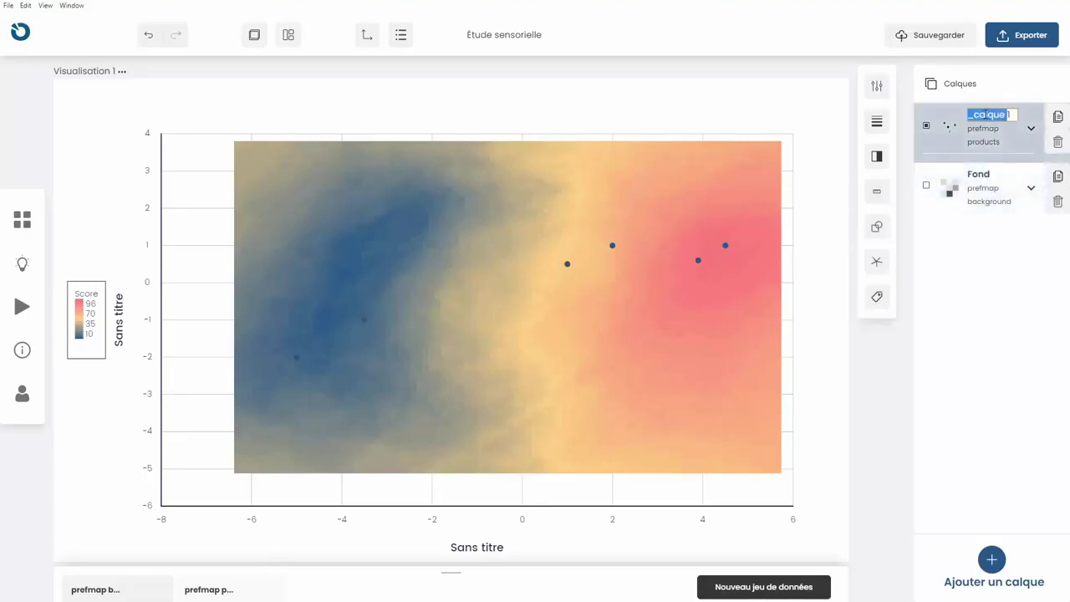
pyautogui.write('Produits')
pyautogui.press('Return')
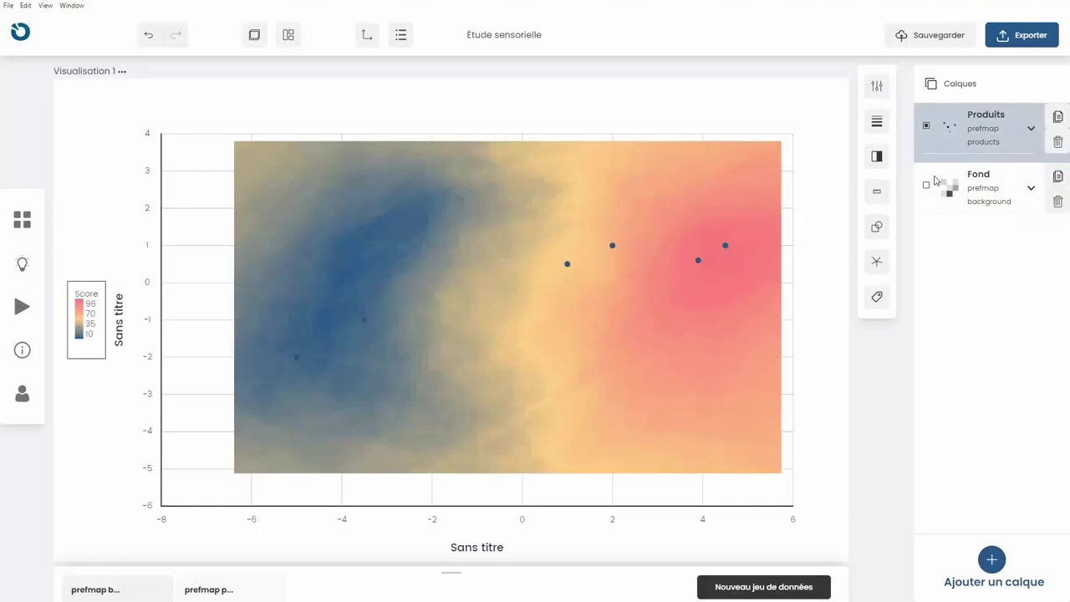
# Step: Try moving the Produits layer below Fond in the layer order and restore the original order
pyautogui.moveTo(1018, 132); pyautogui.dragTo(1003, 182)
pyautogui.moveTo(990, 119); pyautogui.dragTo(991, 178)
# Step: Link the fill of the Produits points to the Product type variable
pyautogui.click(876, 159)
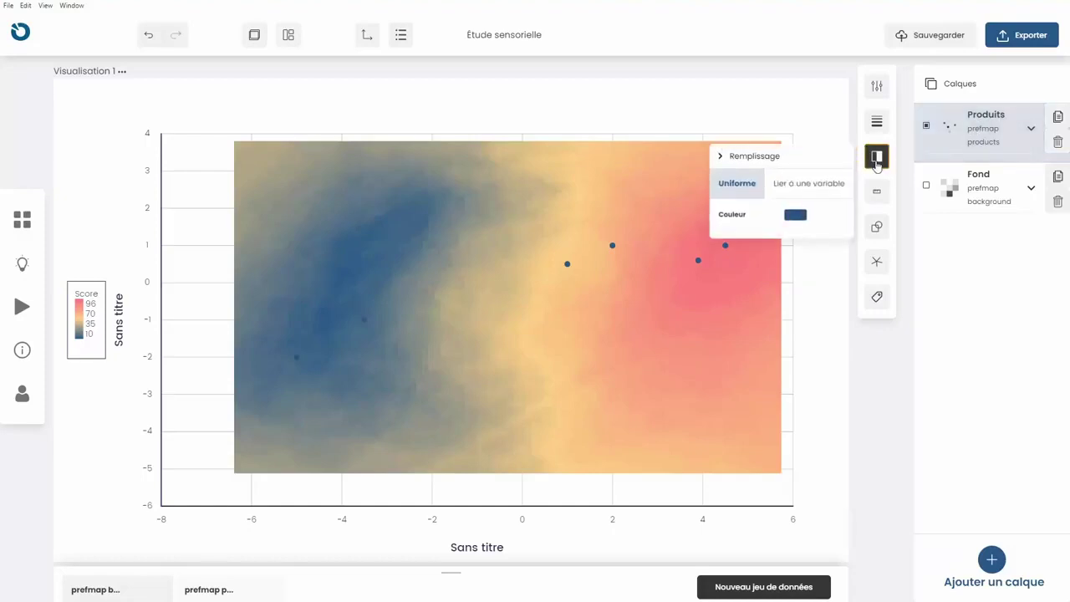
pyautogui.click(805, 183)
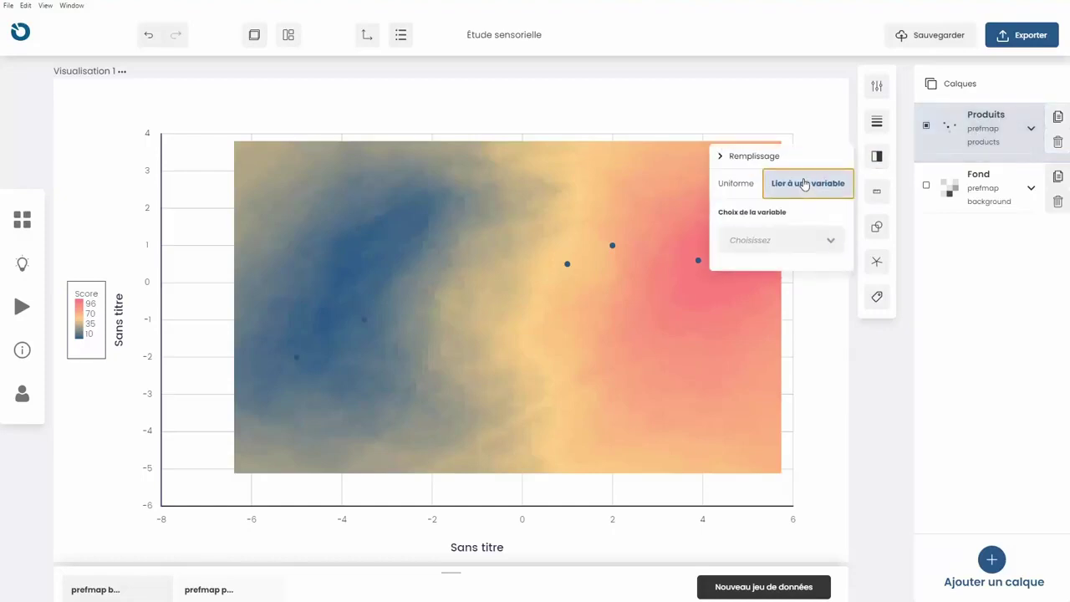
pyautogui.click(812, 241)
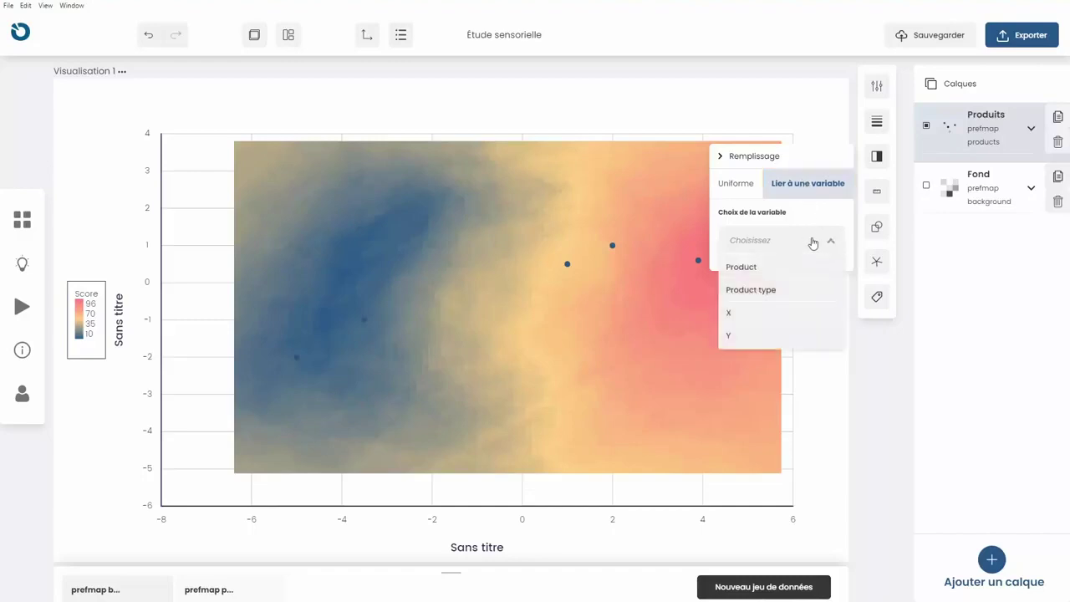
pyautogui.click(824, 291)
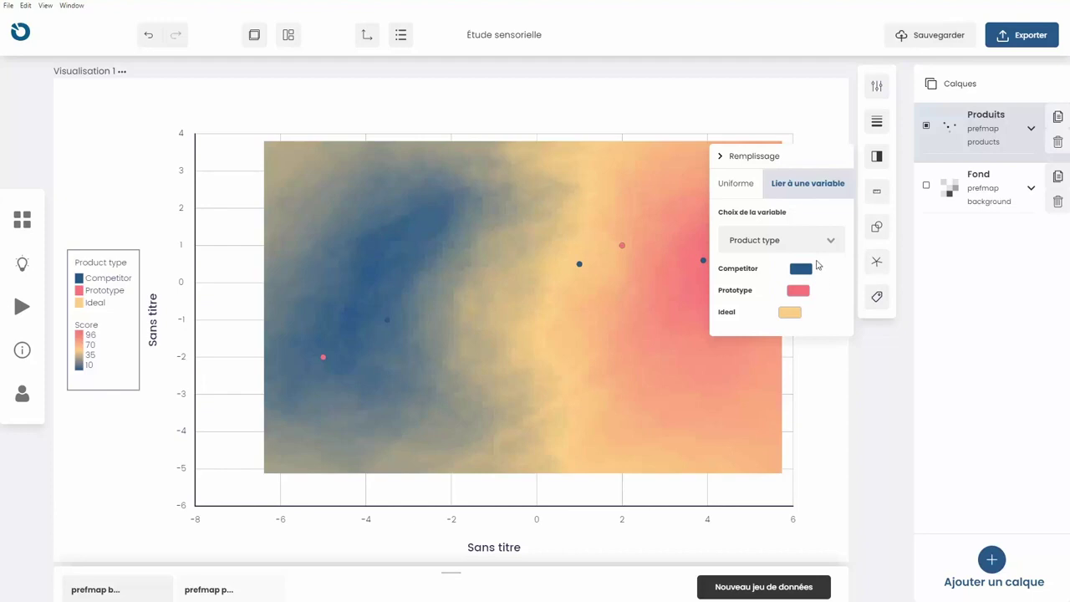
# Step: Colour the Competitor points dark red and the Prototype points white
pyautogui.click(801, 270)
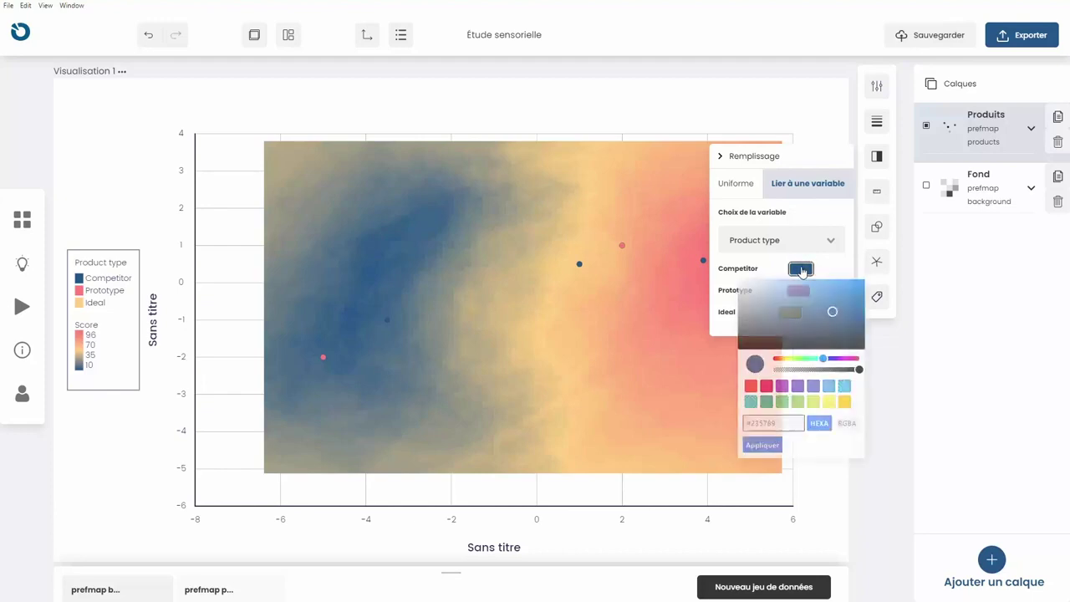
pyautogui.moveTo(776, 422); pyautogui.dragTo(735, 420)
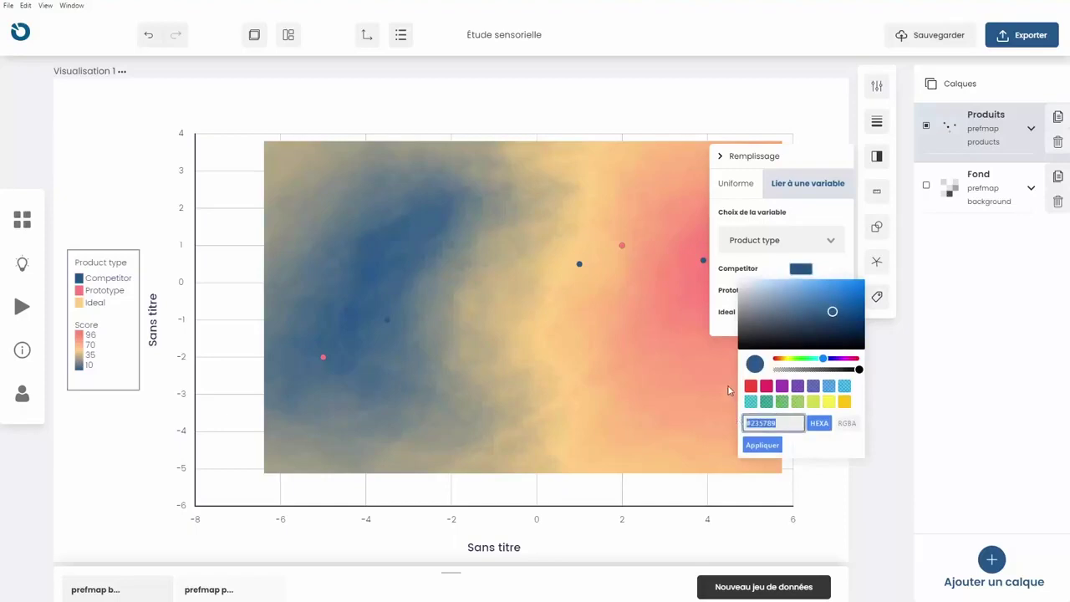
pyautogui.write('c81b1b')
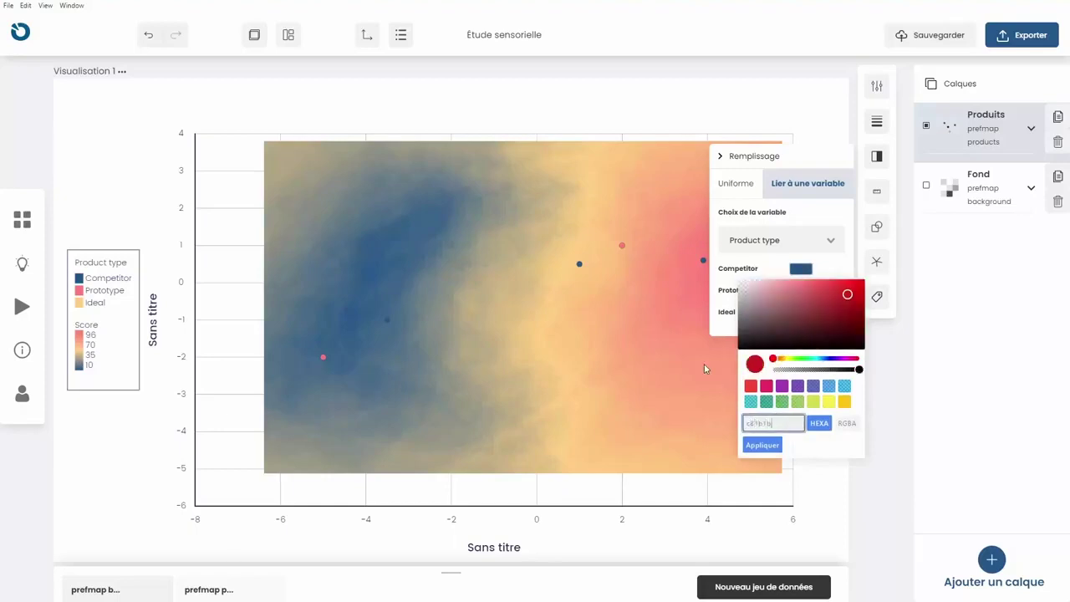
pyautogui.click(761, 445)
pyautogui.click(797, 289)
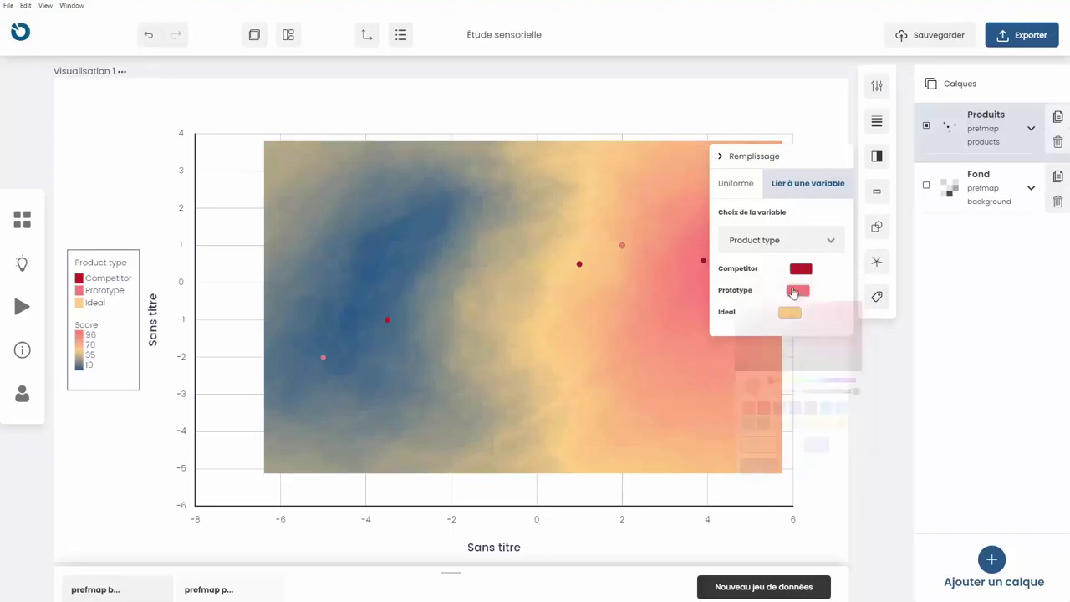
pyautogui.click(770, 316)
pyautogui.click(759, 466)
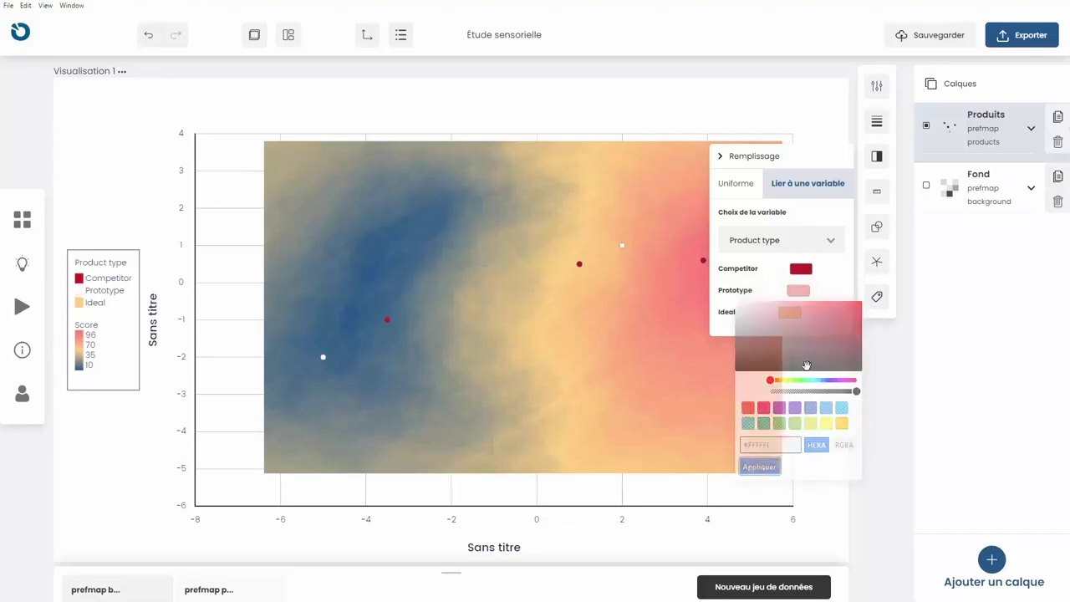
# Step: Set the fill colour of the Ideal product type to bright green, 6bff00
pyautogui.click(795, 318)
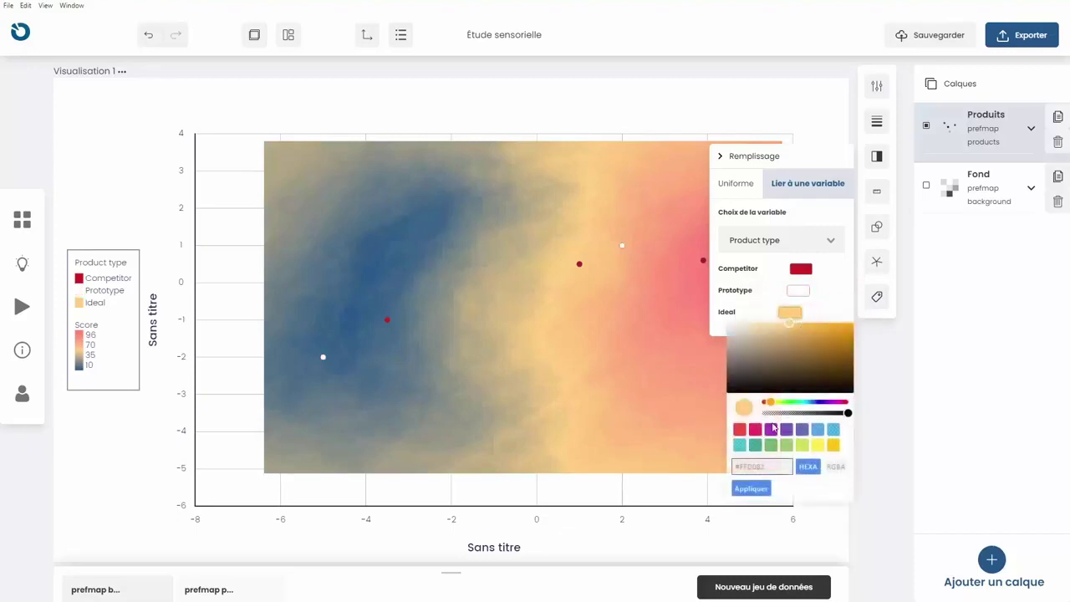
pyautogui.click(770, 464)
pyautogui.write('6b')
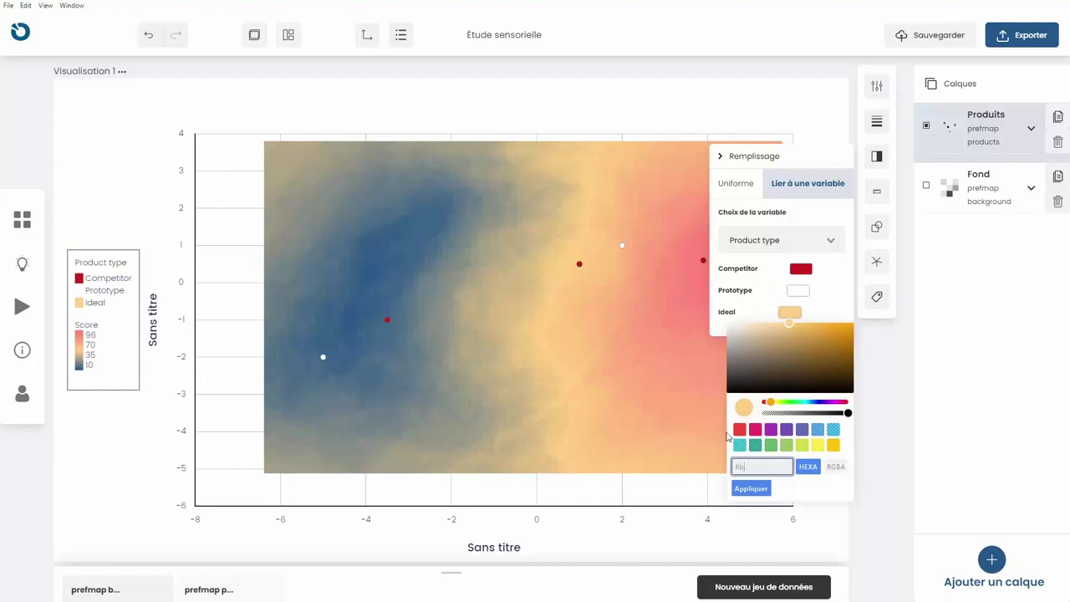
pyautogui.write('ff00')
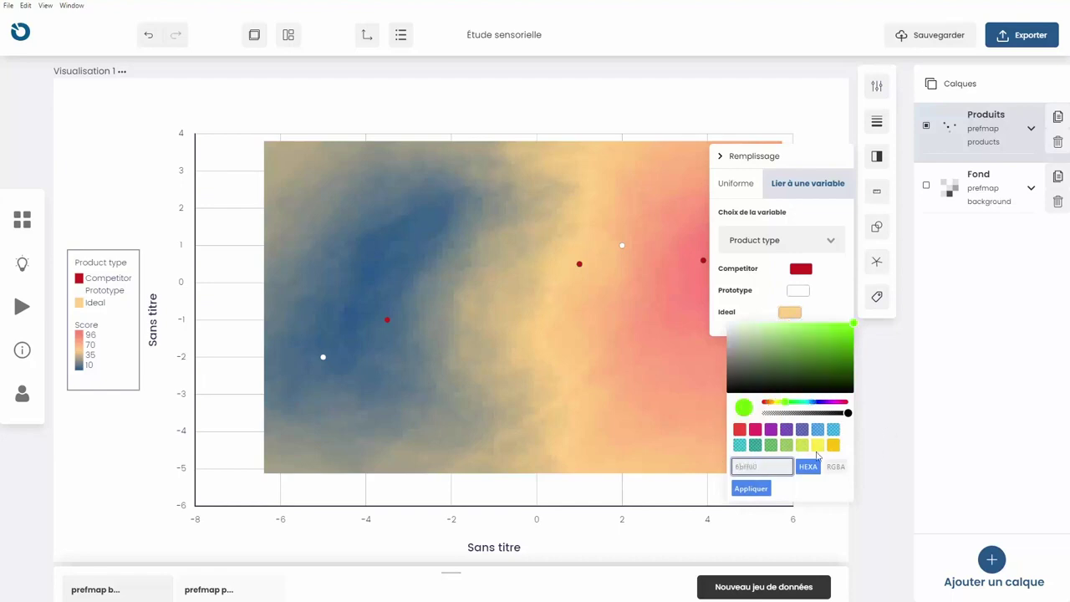
pyautogui.click(753, 488)
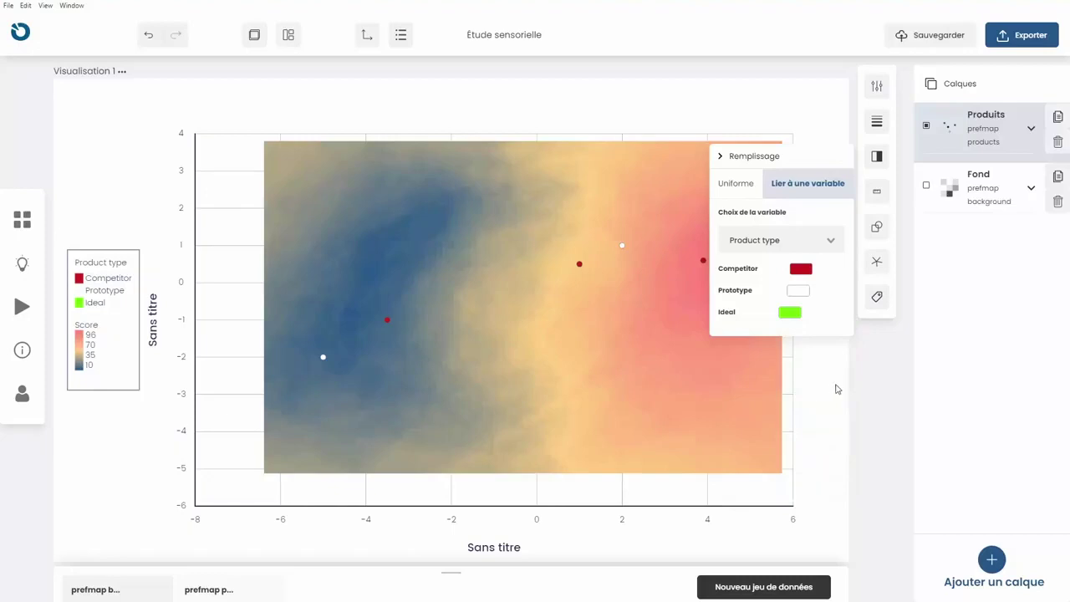
pyautogui.click(832, 382)
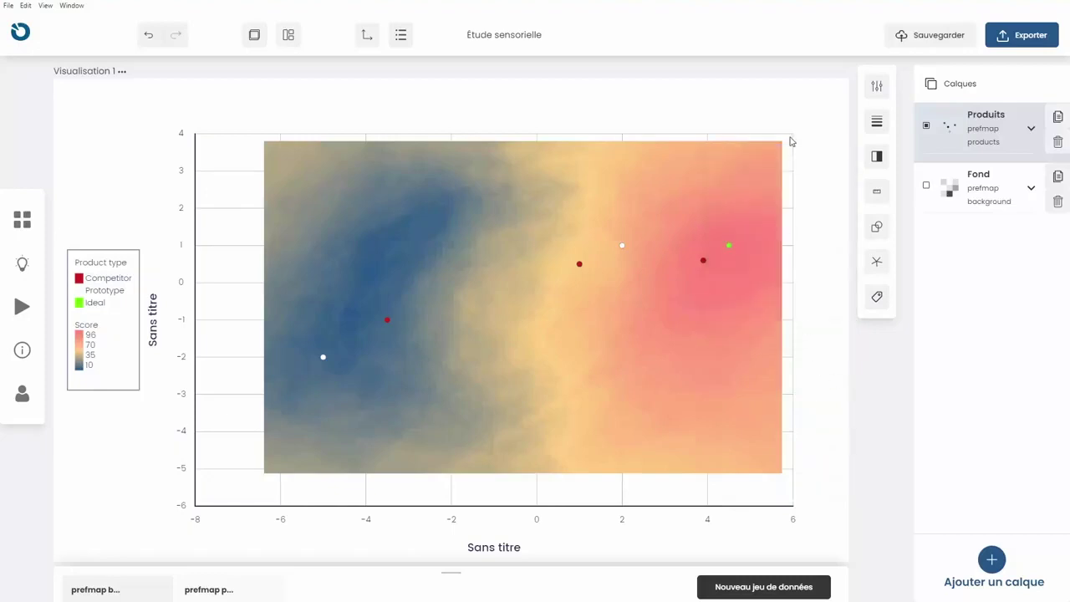
# Step: Give the Produits points a uniform black outline with a thickness of 2 px
pyautogui.click(877, 122)
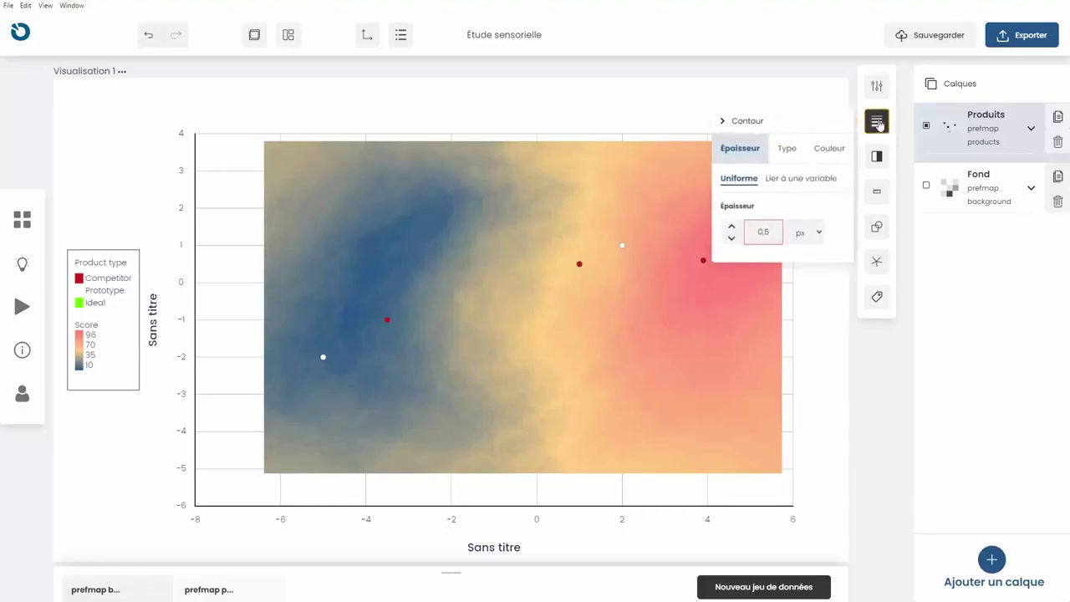
pyautogui.doubleClick(770, 229)
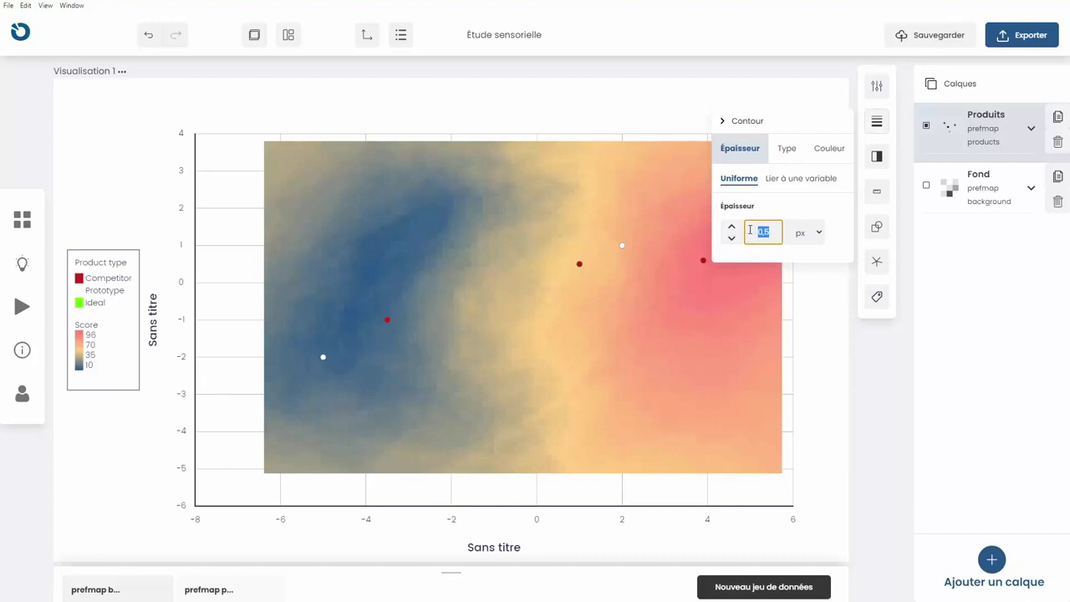
pyautogui.write('2')
pyautogui.click(813, 152)
pyautogui.click(795, 209)
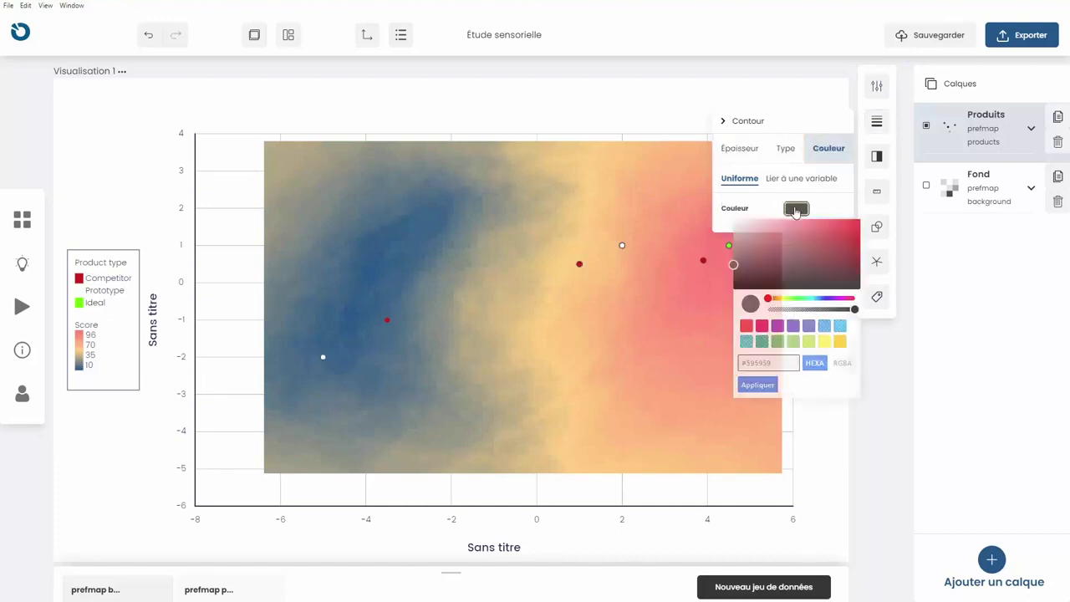
pyautogui.click(757, 384)
pyautogui.click(823, 383)
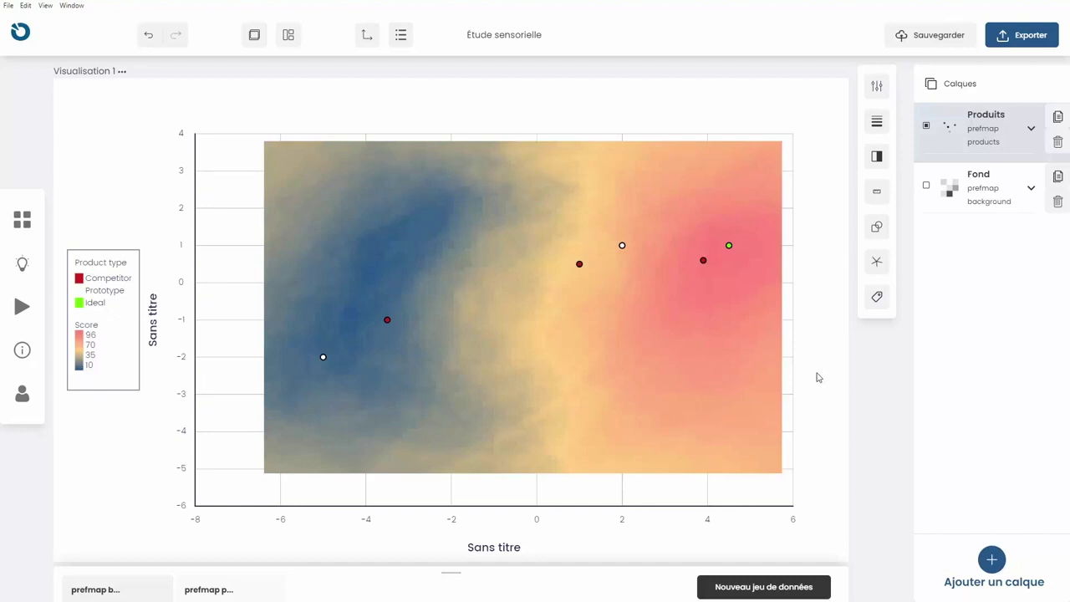
pyautogui.click(992, 560)
pyautogui.click(679, 377)
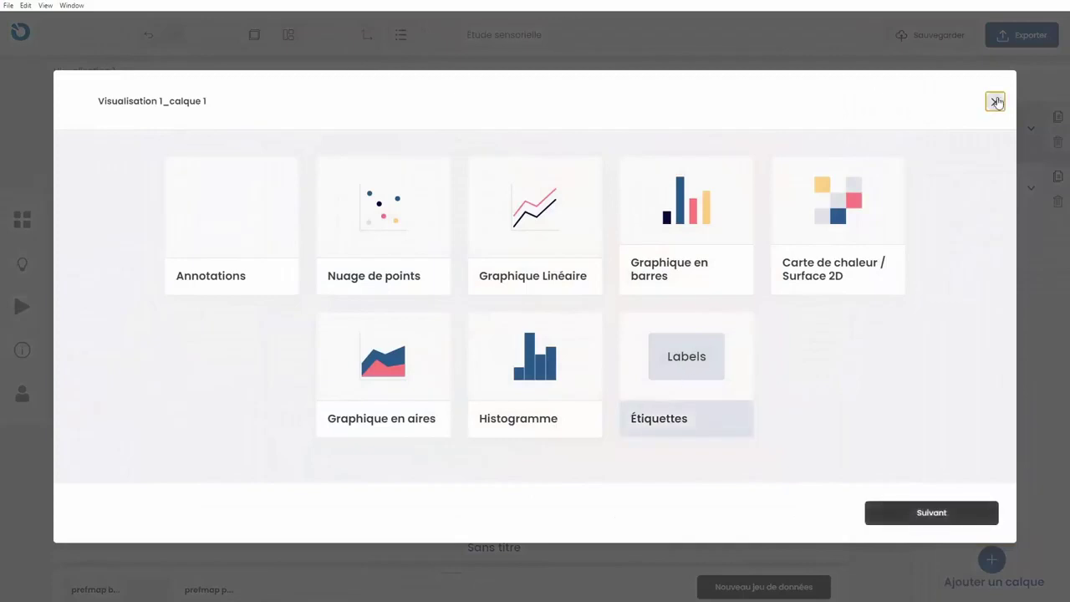
pyautogui.click(994, 101)
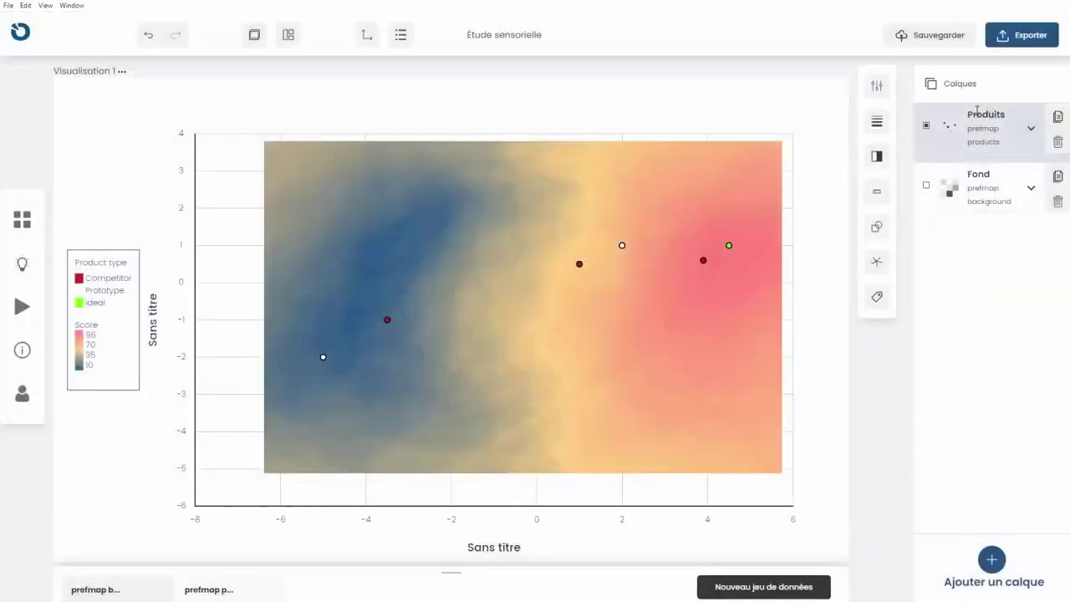
# Step: Add an Étiquettes layer to the product points that shows the Product variable with label position Ajusté
pyautogui.click(878, 297)
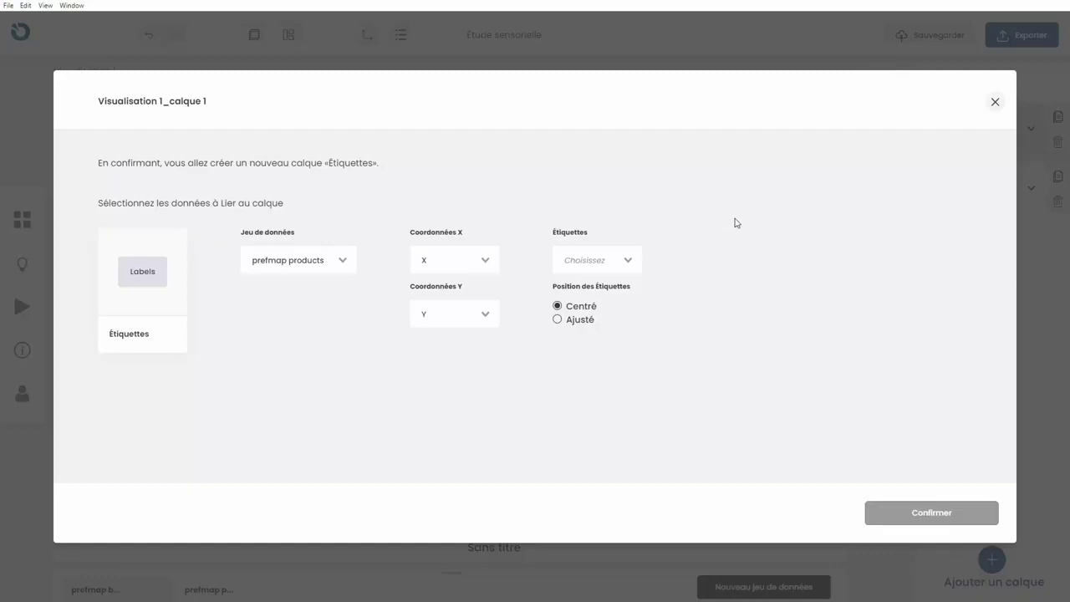
pyautogui.click(633, 262)
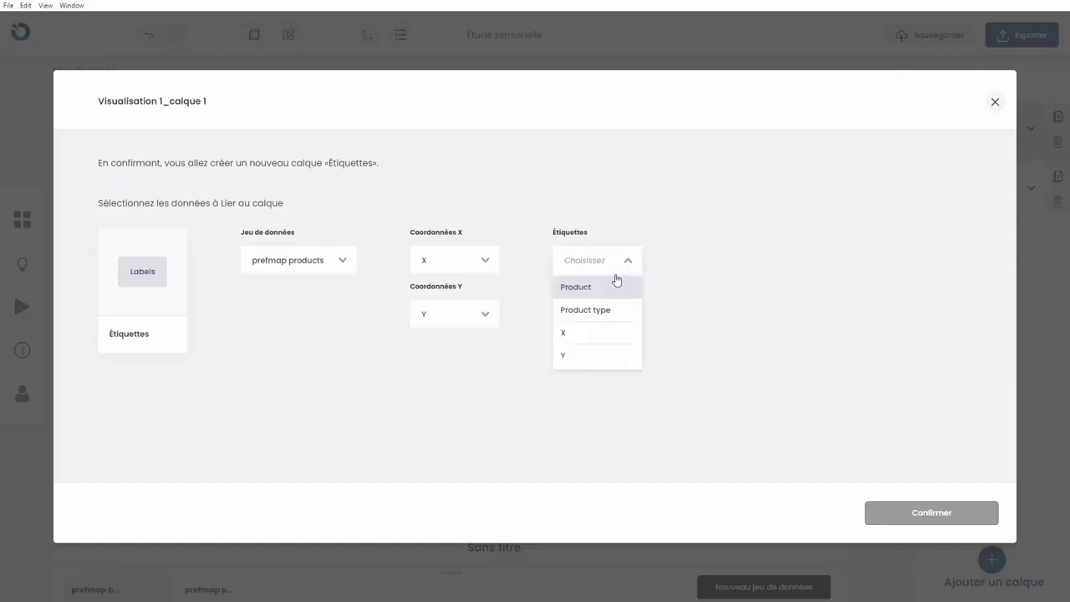
pyautogui.click(610, 289)
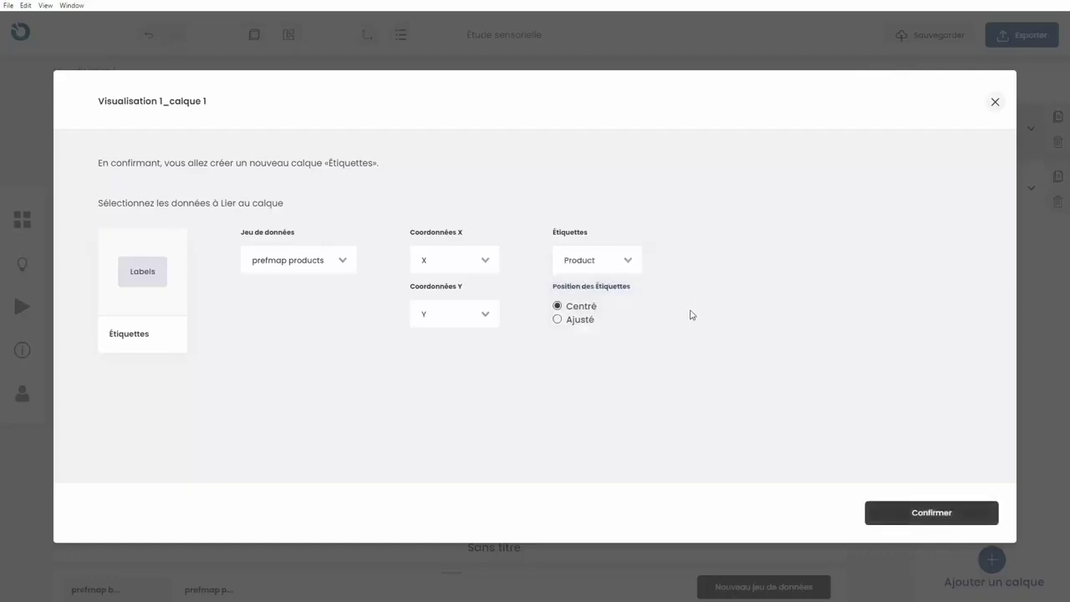
pyautogui.click(576, 324)
pyautogui.click(959, 513)
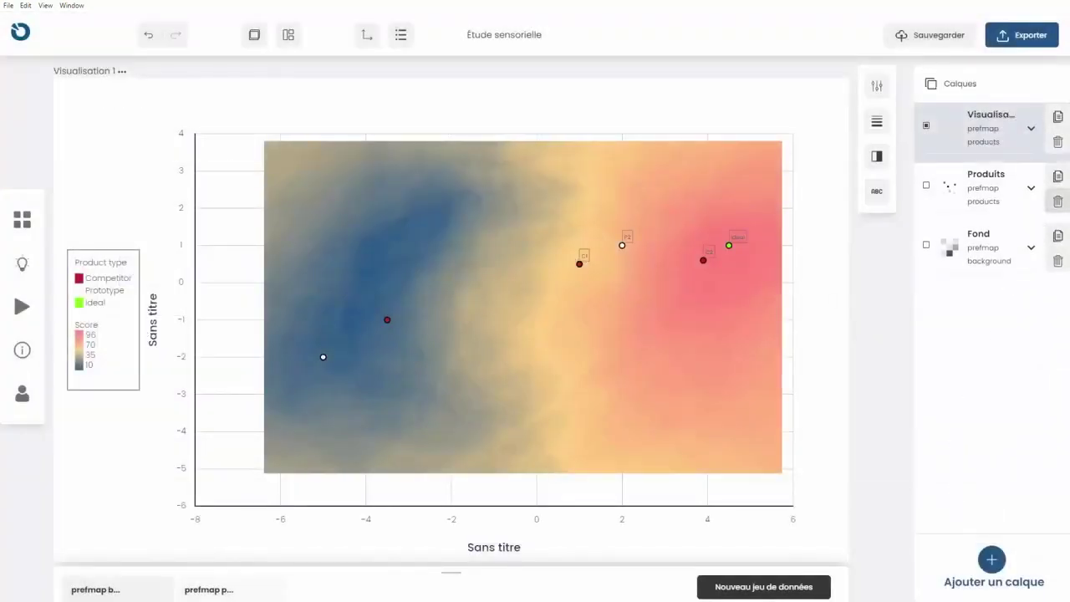
# Step: Rename the new label layer as étiquettes
pyautogui.doubleClick(989, 115)
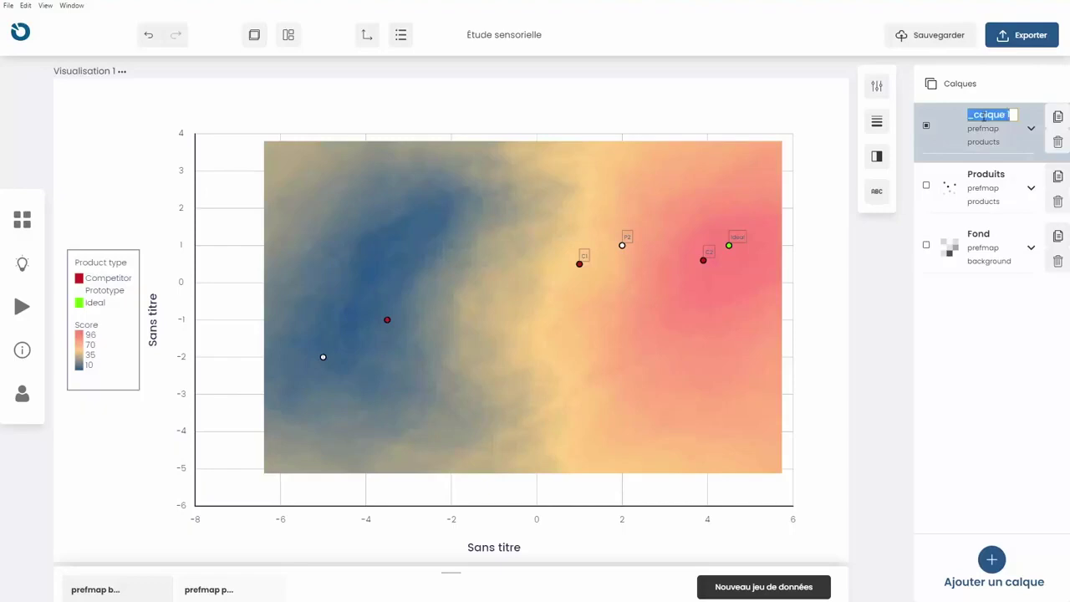
pyautogui.write('Étiquettes')
pyautogui.press('Return')
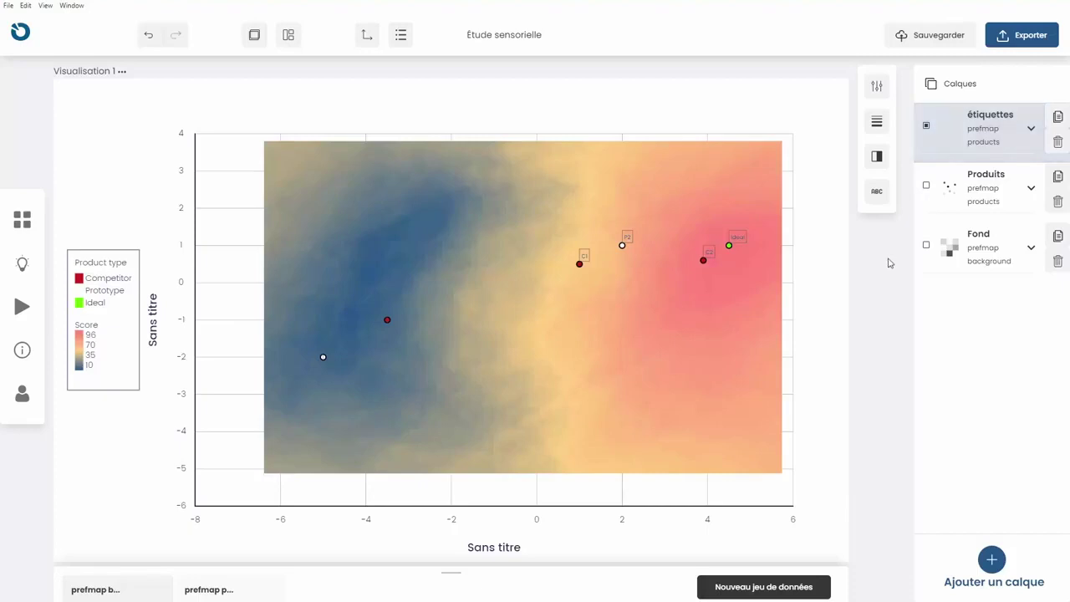
# Step: Set the outline thickness of the étiquettes layer's label boxes to 0 px
pyautogui.click(877, 124)
pyautogui.doubleClick(770, 232)
pyautogui.write('0')
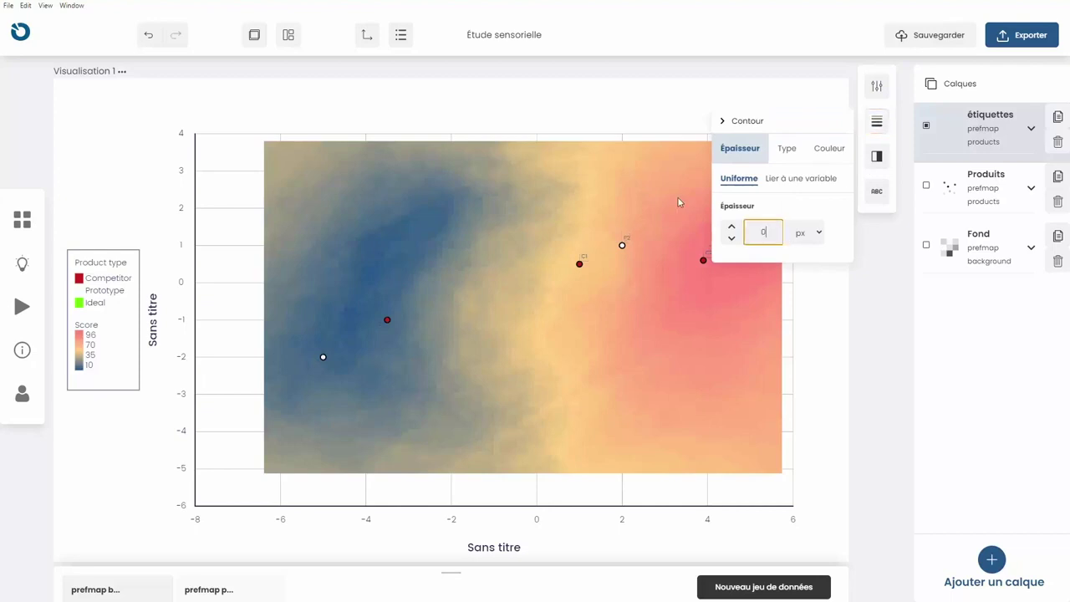
pyautogui.click(861, 299)
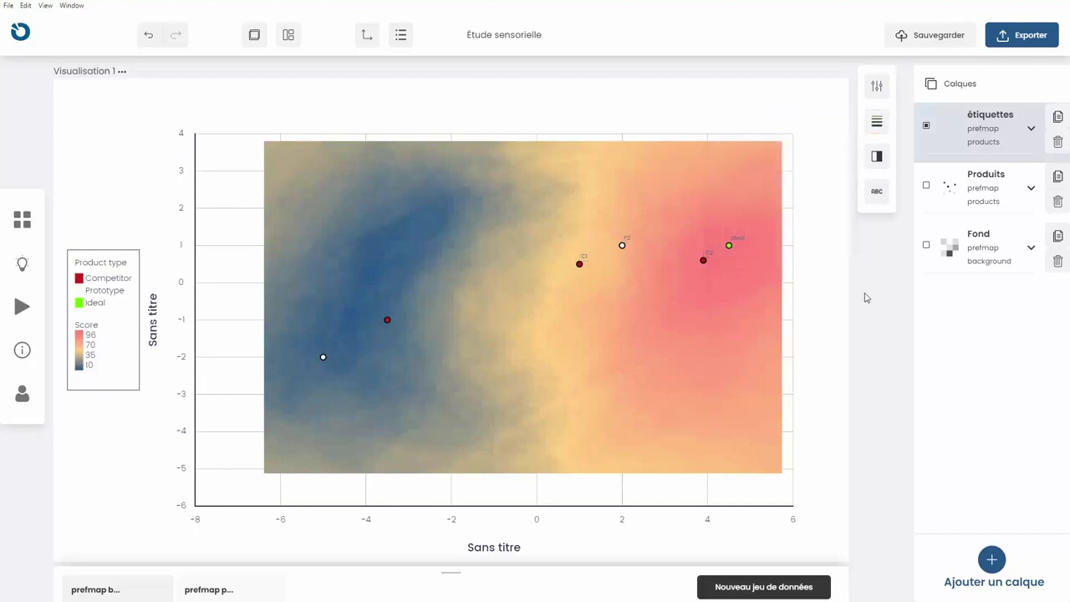
# Step: Set the text size of the product labels to a uniform 15 px
pyautogui.click(883, 194)
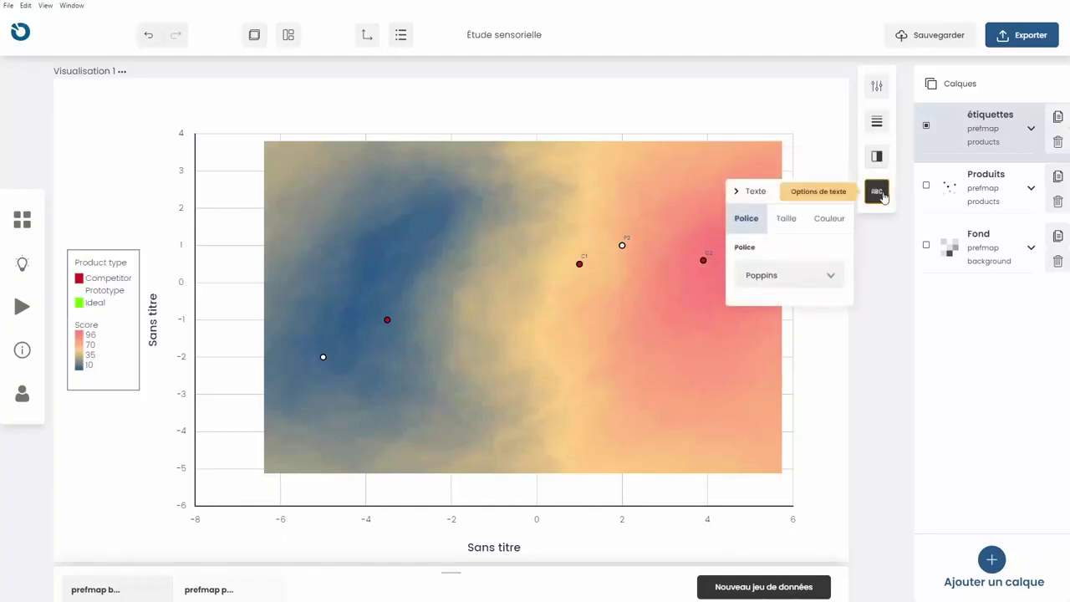
pyautogui.click(789, 224)
pyautogui.doubleClick(760, 294)
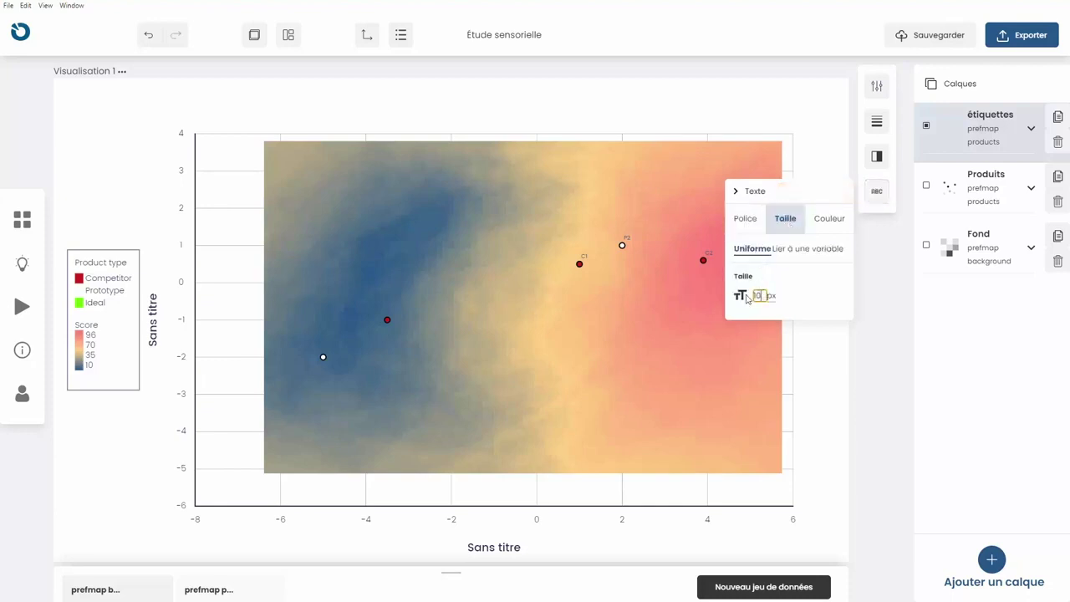
pyautogui.write('15')
# Step: Link the text colour of the product labels to the Product type variable
pyautogui.click(832, 224)
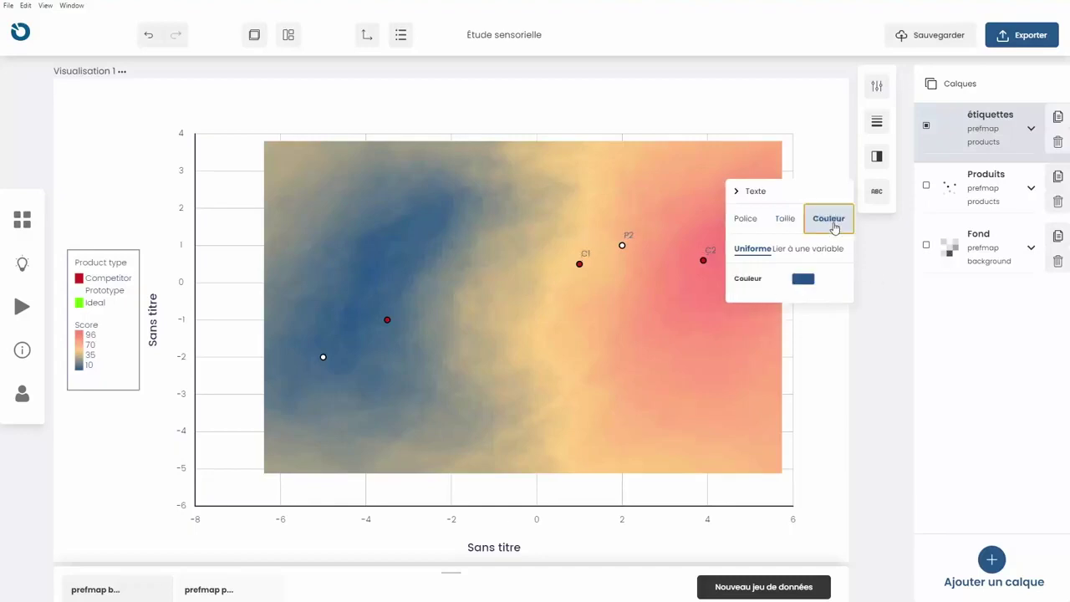
pyautogui.click(812, 250)
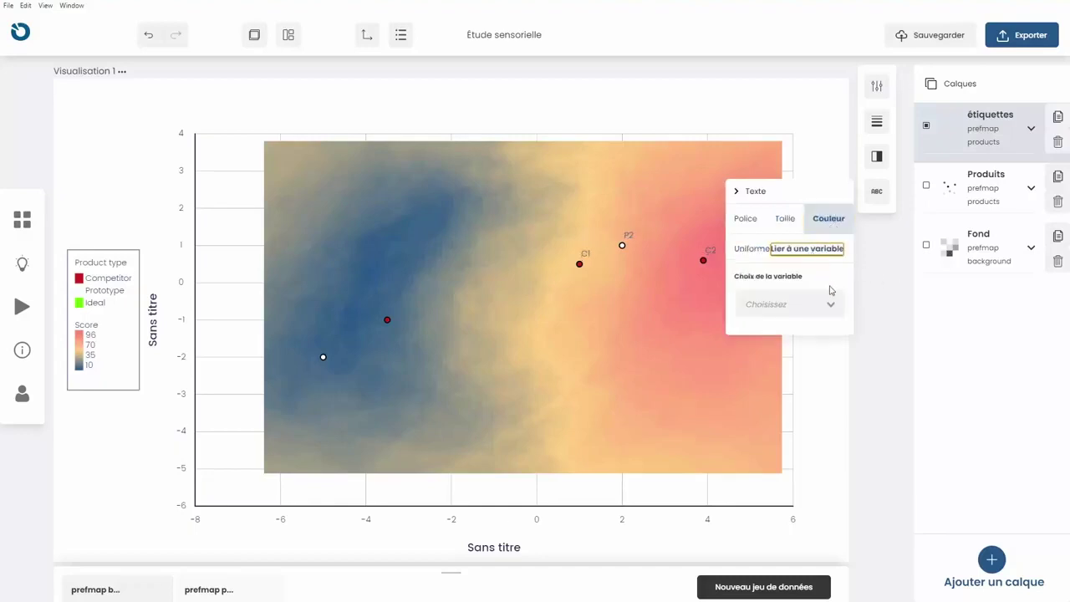
pyautogui.click(827, 306)
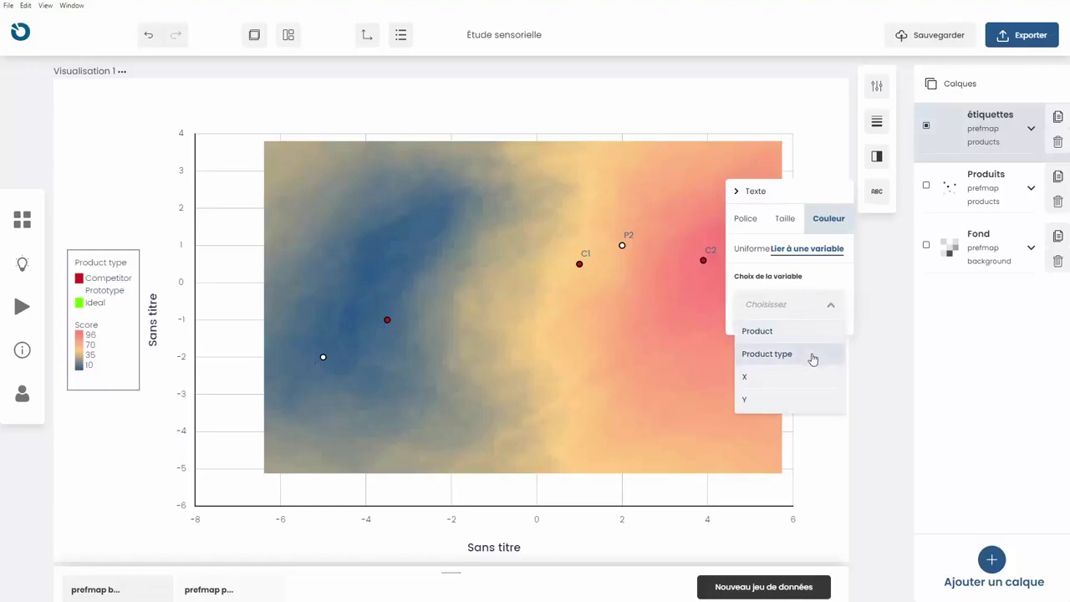
pyautogui.click(812, 354)
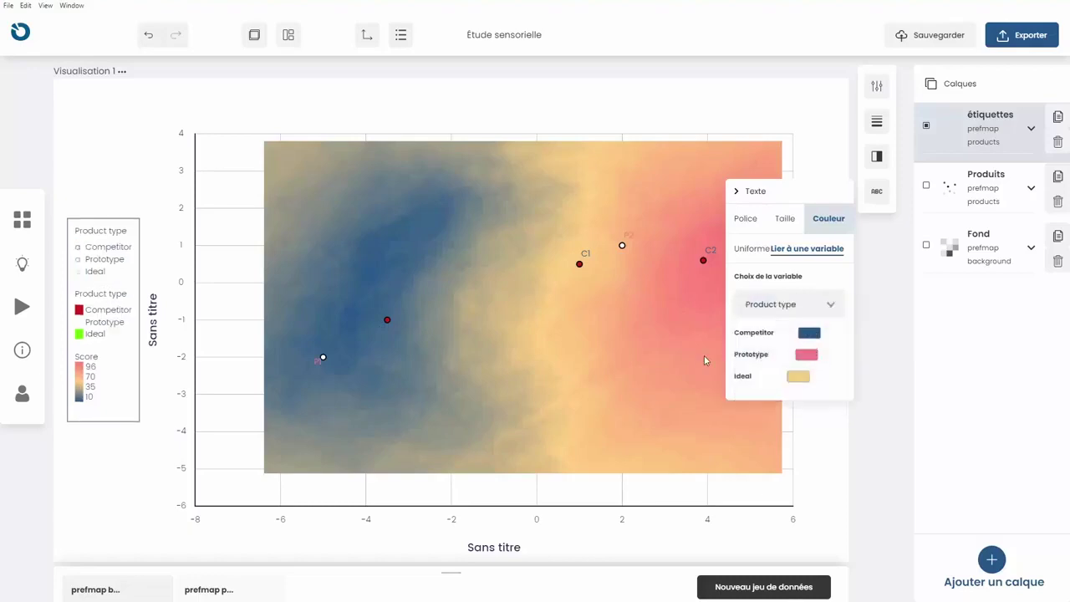
# Step: Colour the Competitor label text dark red and the Prototype label text white
pyautogui.click(809, 332)
pyautogui.tripleClick(784, 483)
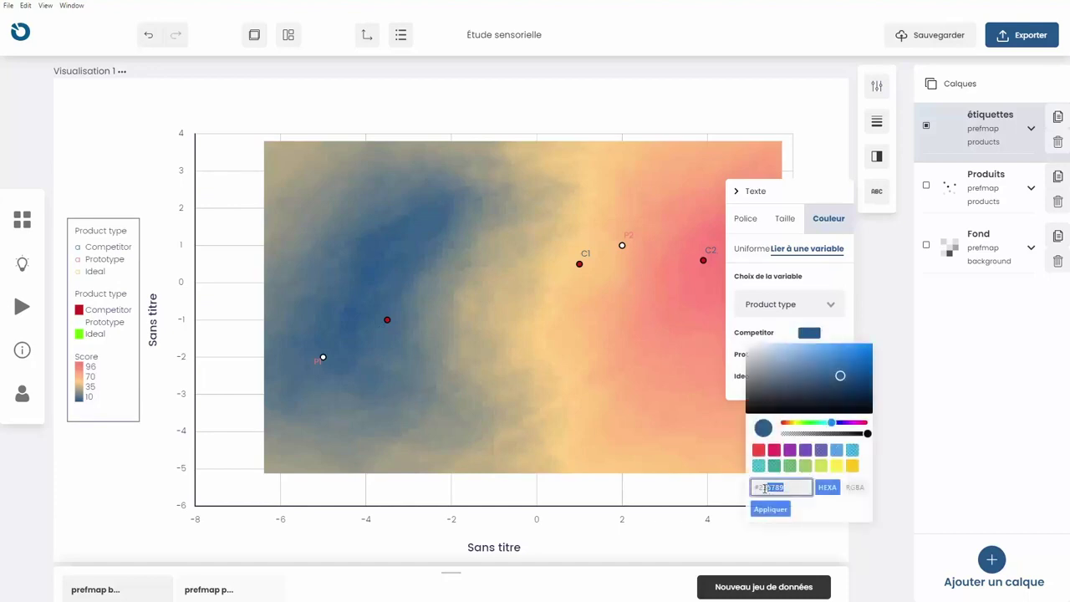
pyautogui.write('#c81b1b')
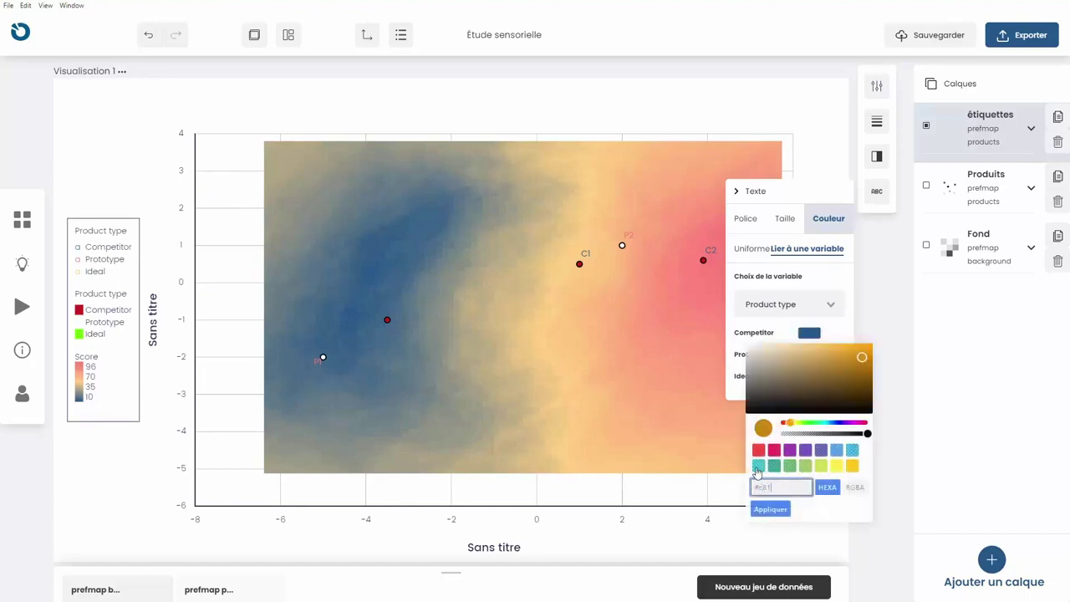
pyautogui.click(765, 512)
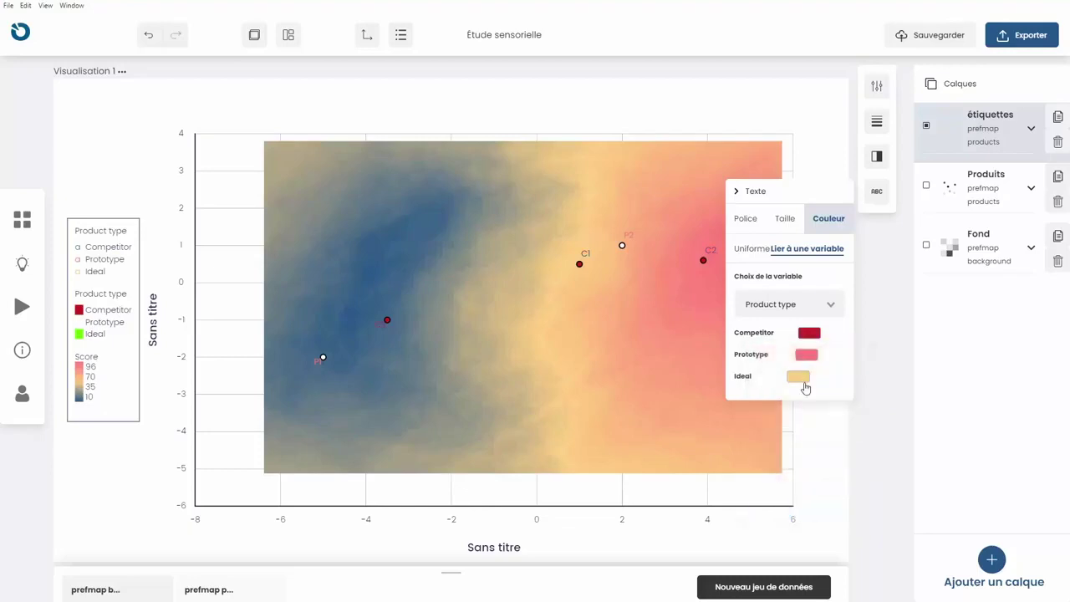
pyautogui.click(806, 355)
pyautogui.click(758, 532)
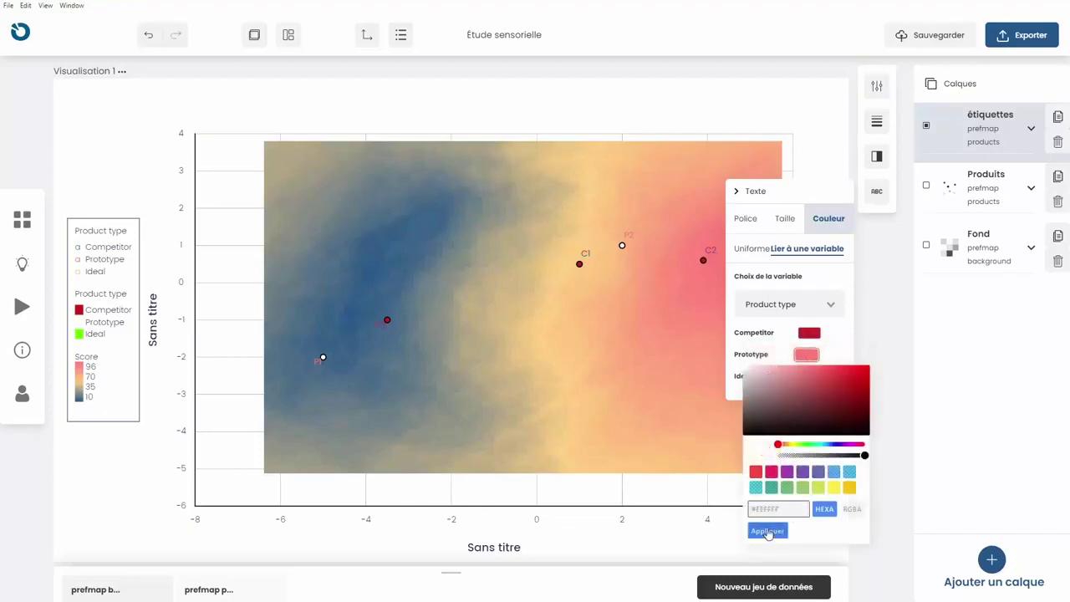
# Step: Set the text colour of the Ideal product label to bright green, 6bff00
pyautogui.click(800, 382)
pyautogui.moveTo(779, 530); pyautogui.dragTo(736, 522)
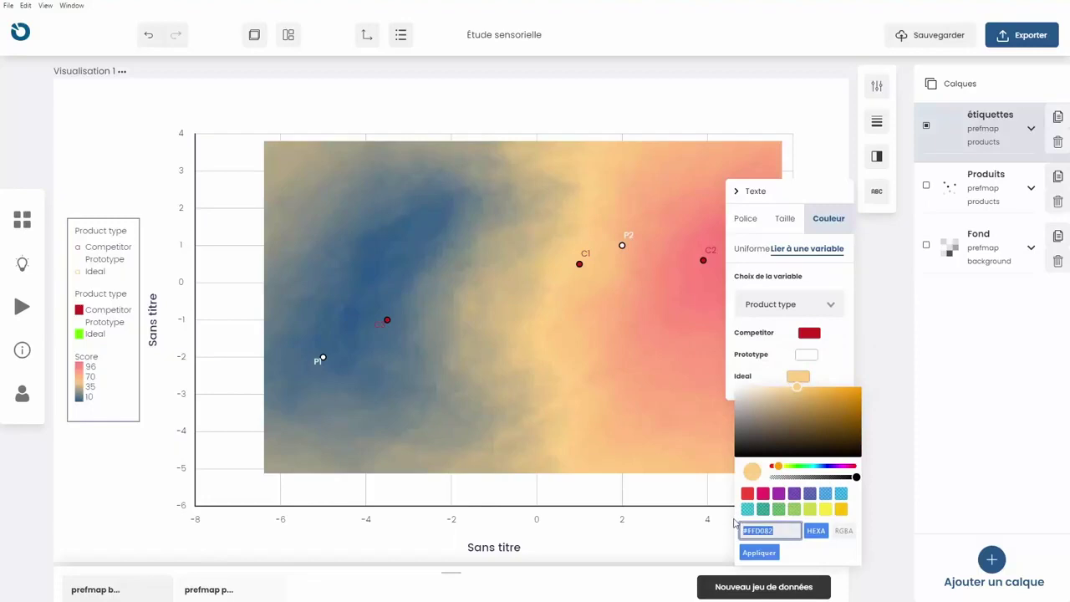
pyautogui.write('#6bff00')
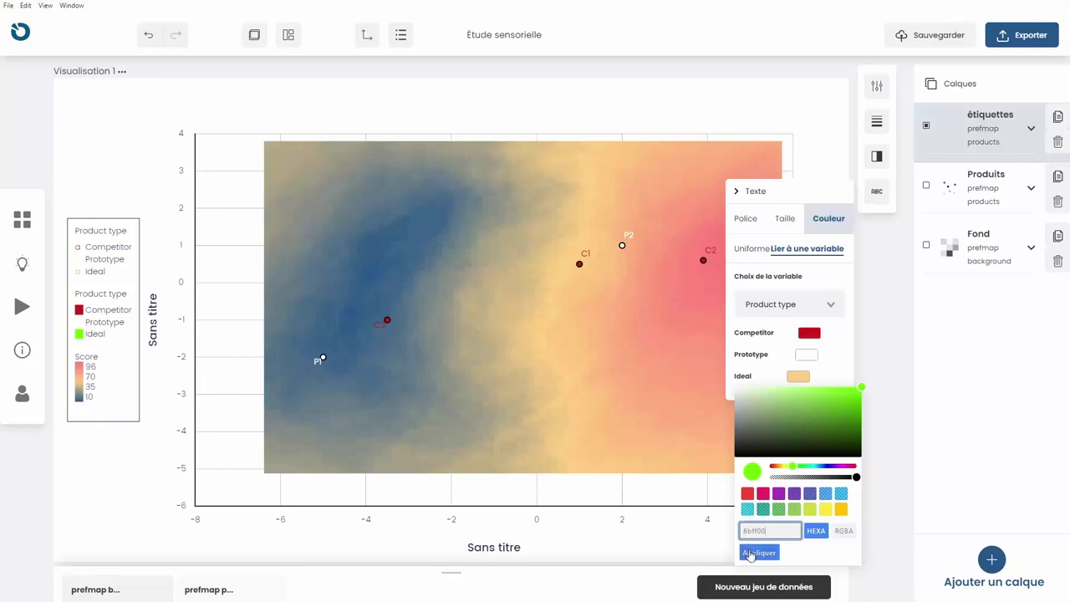
pyautogui.click(751, 553)
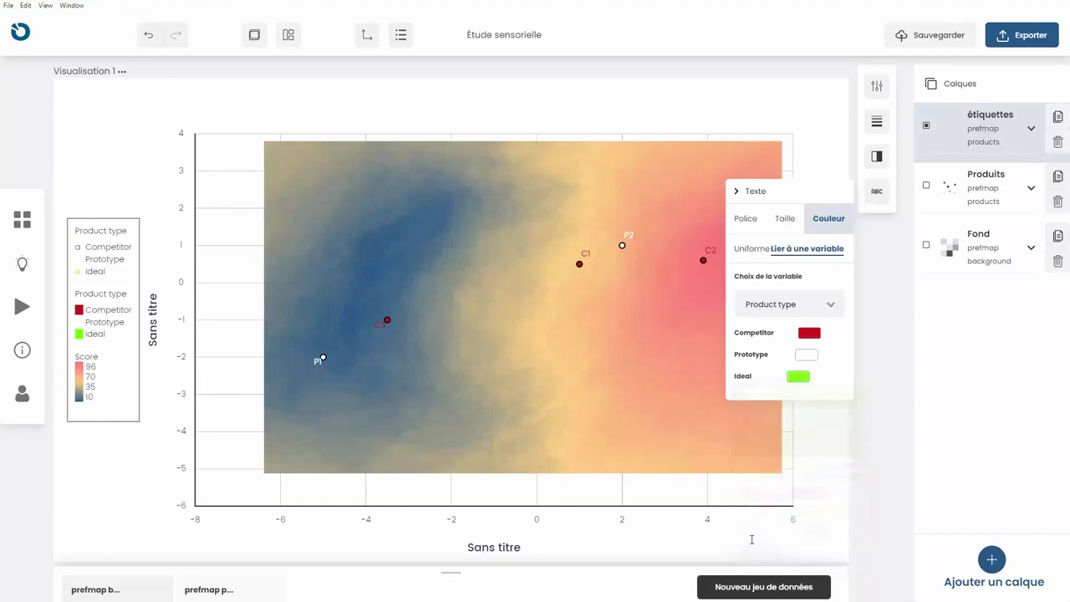
pyautogui.click(832, 444)
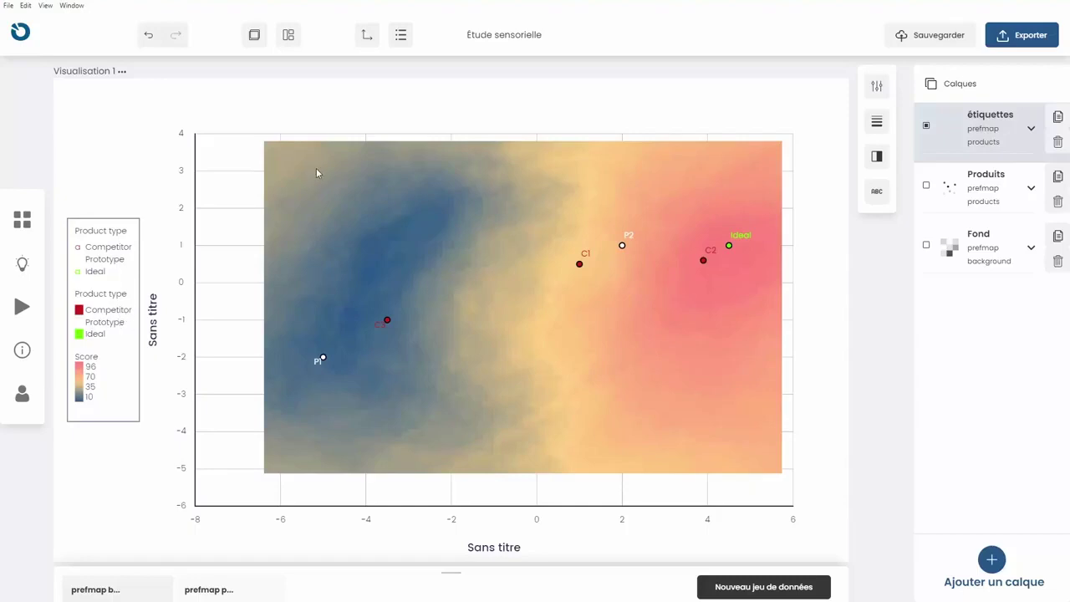
# Step: Remove the étiquettes text colour entry from the legend and fill the legend box with opaque light grey
pyautogui.click(396, 38)
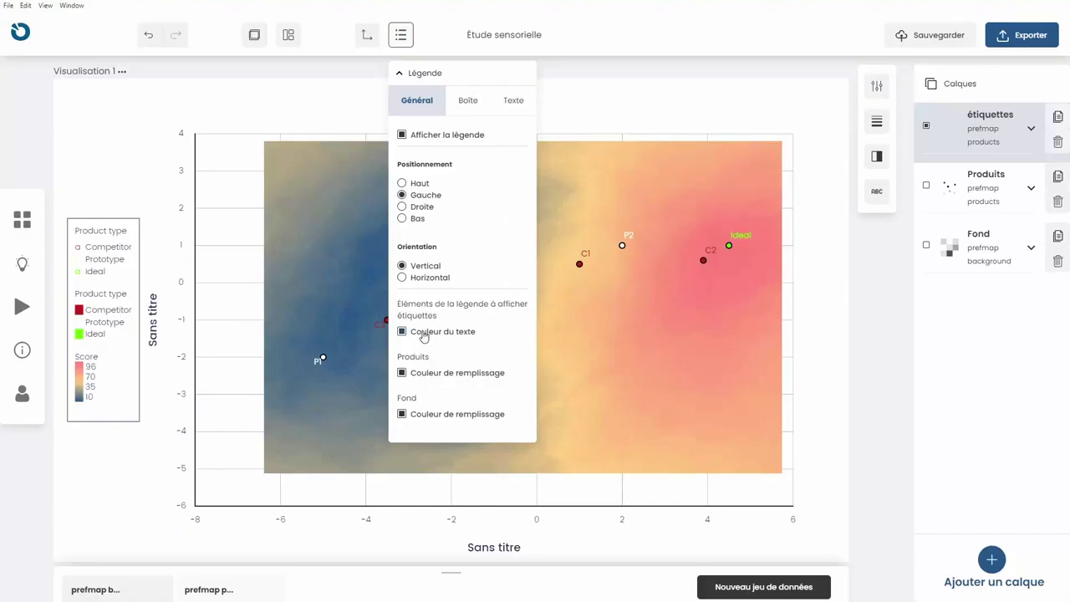
pyautogui.click(423, 333)
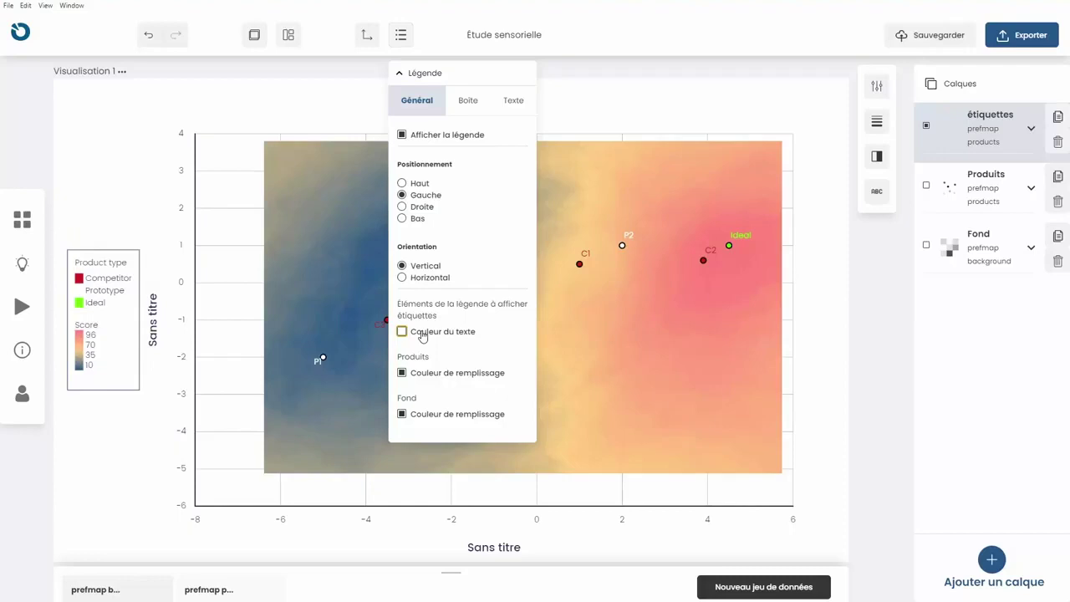
pyautogui.click(475, 112)
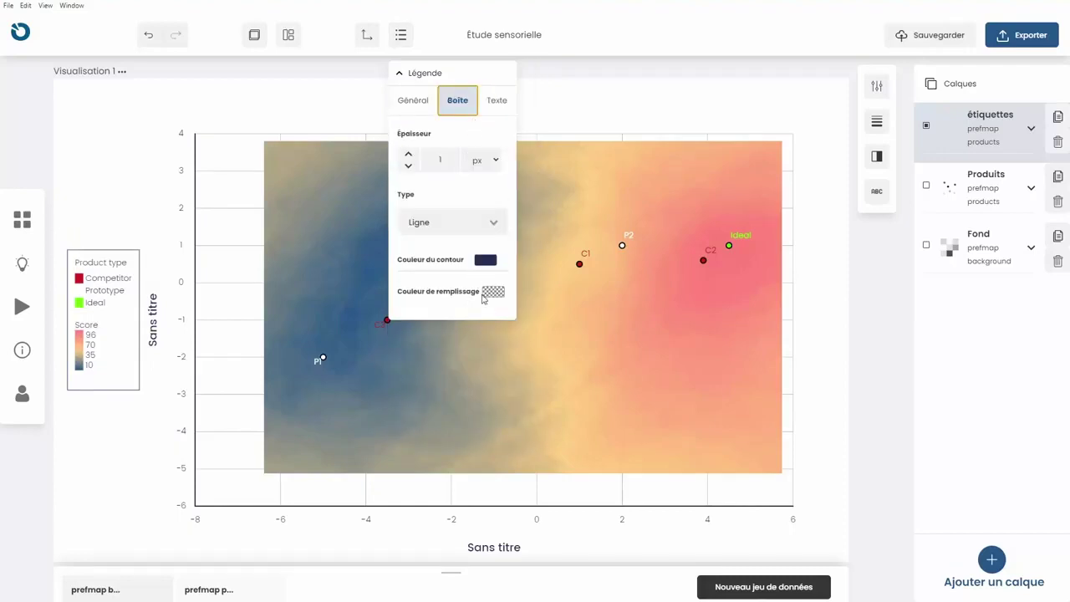
pyautogui.click(493, 291)
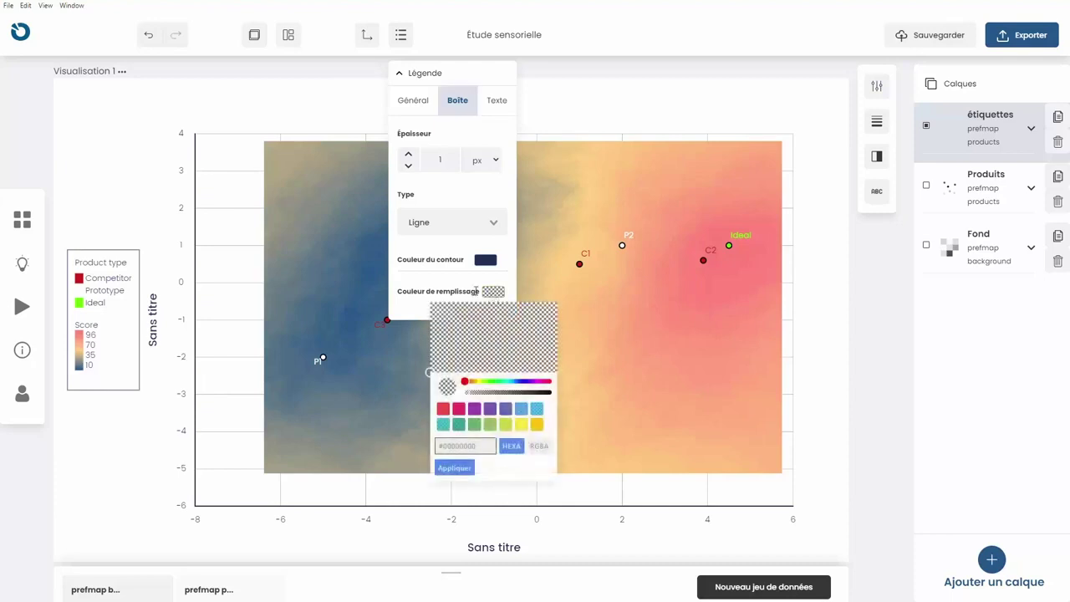
pyautogui.moveTo(470, 390); pyautogui.dragTo(589, 407)
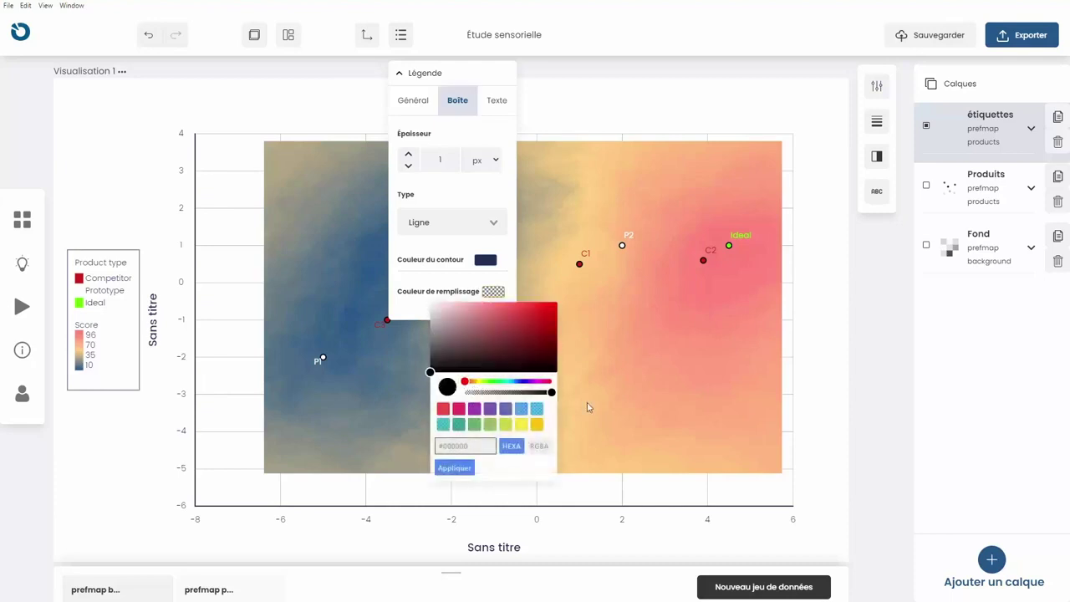
pyautogui.click(438, 337)
pyautogui.moveTo(438, 337); pyautogui.dragTo(430, 316)
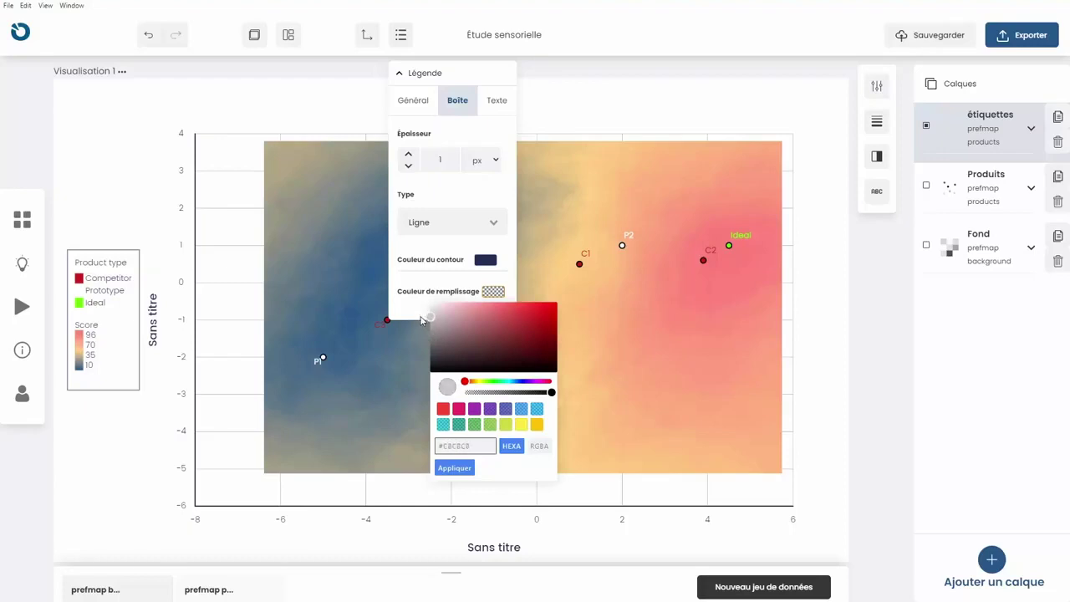
pyautogui.click(454, 467)
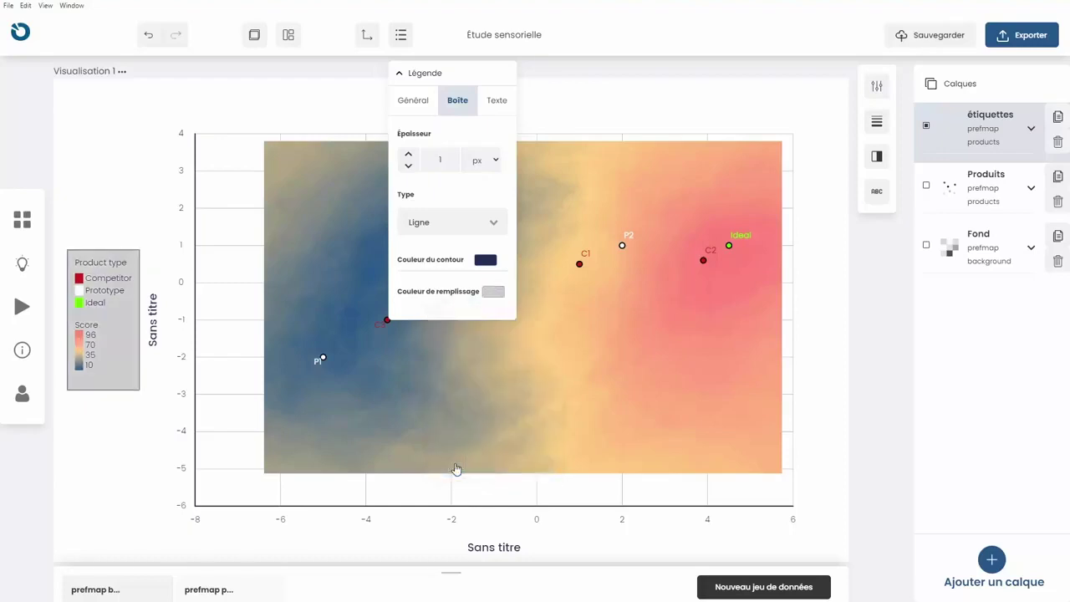
pyautogui.click(391, 436)
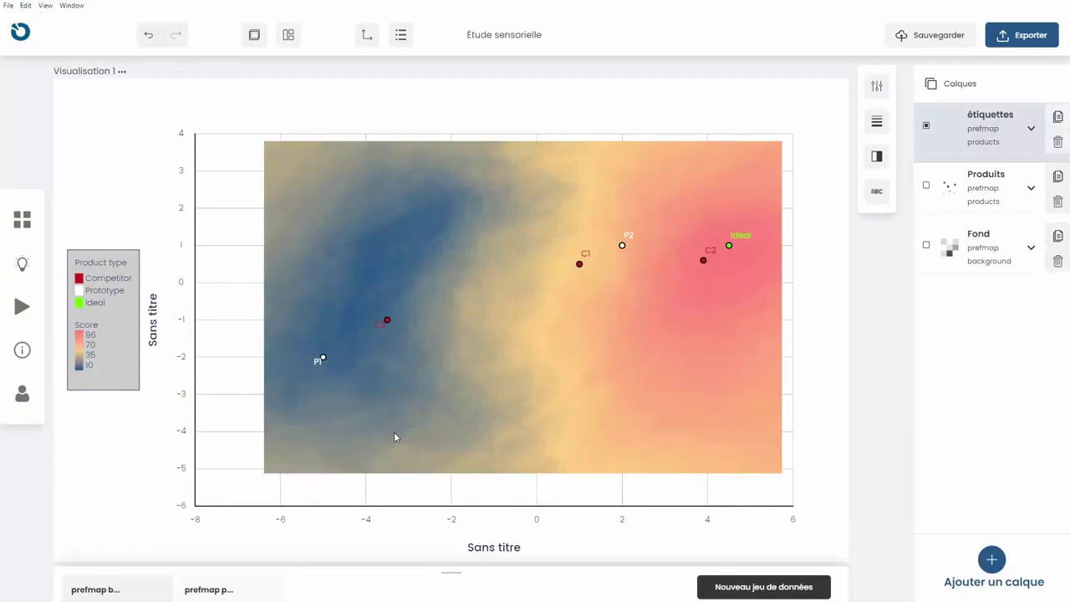
# Step: Add an Annotations layer to the visualisation and rename it as annotations
pyautogui.click(993, 562)
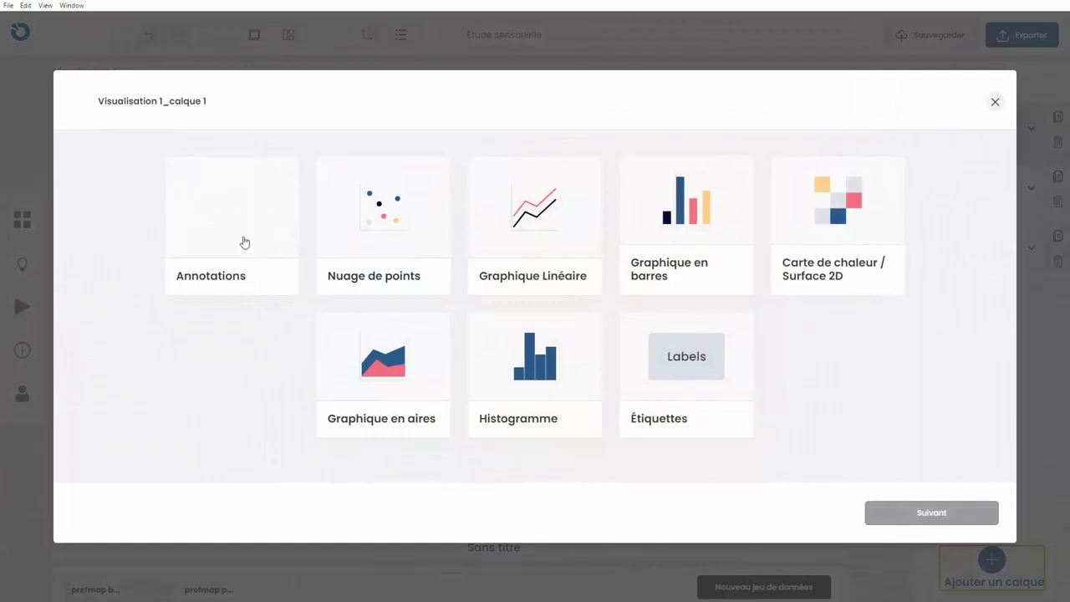
pyautogui.click(245, 242)
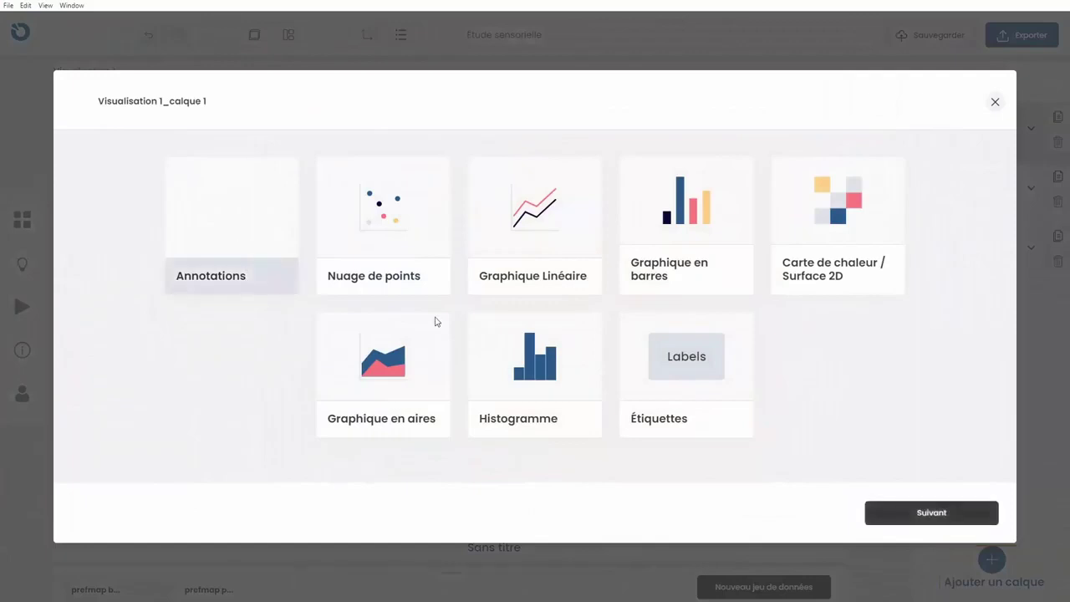
pyautogui.click(897, 515)
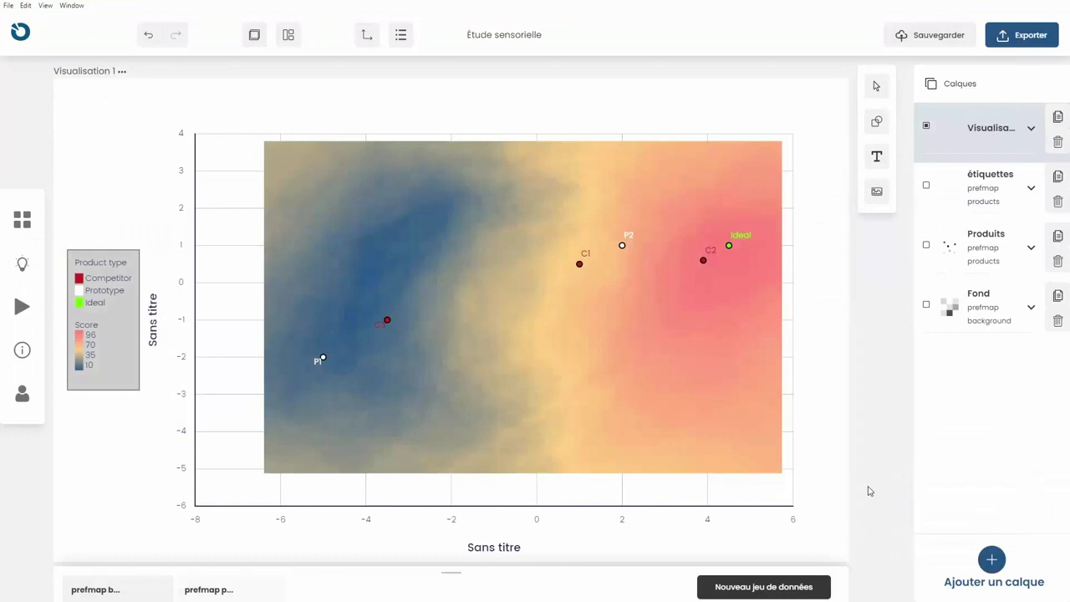
pyautogui.doubleClick(991, 128)
pyautogui.hotkey('ctrl', 'a')
pyautogui.write('annotations')
pyautogui.press('Return')
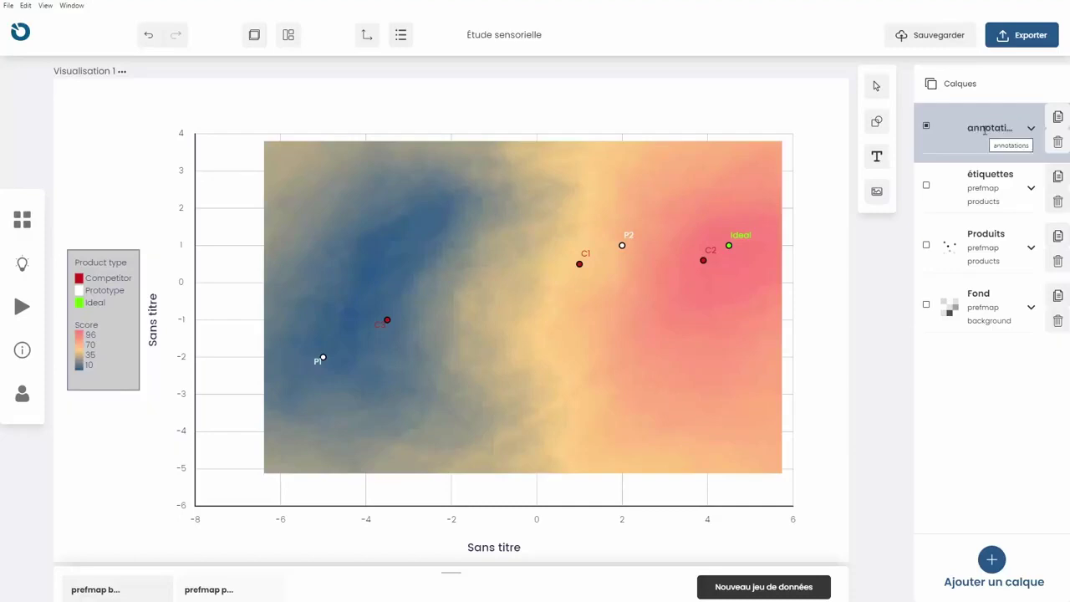
# Step: Add a two-line text annotation reading Acide and Astringent on the blue area, at about X -5.8, Y 1.2
pyautogui.click(876, 162)
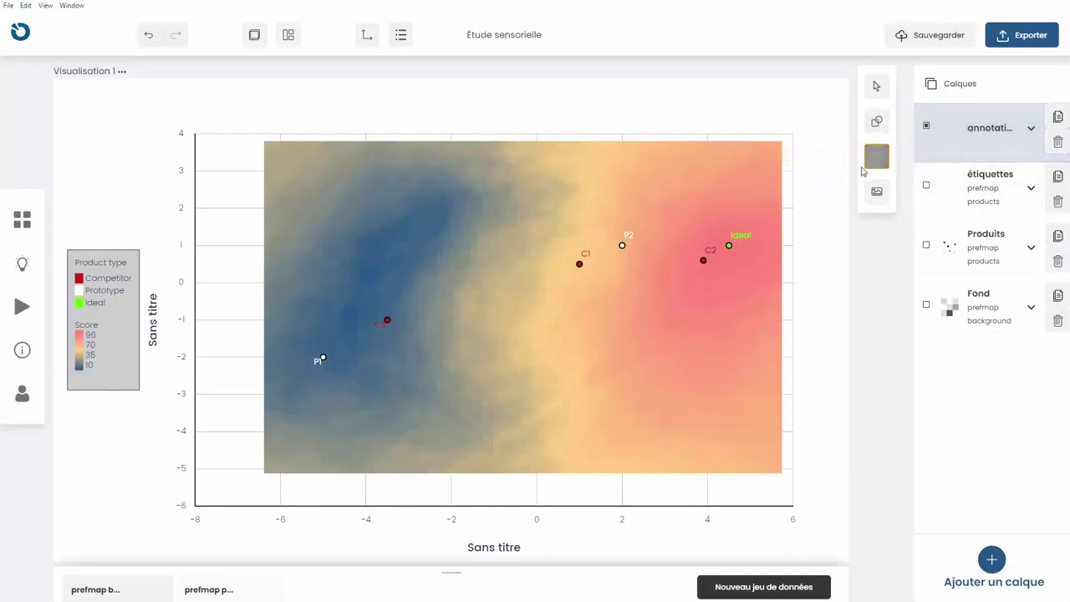
pyautogui.click(290, 237)
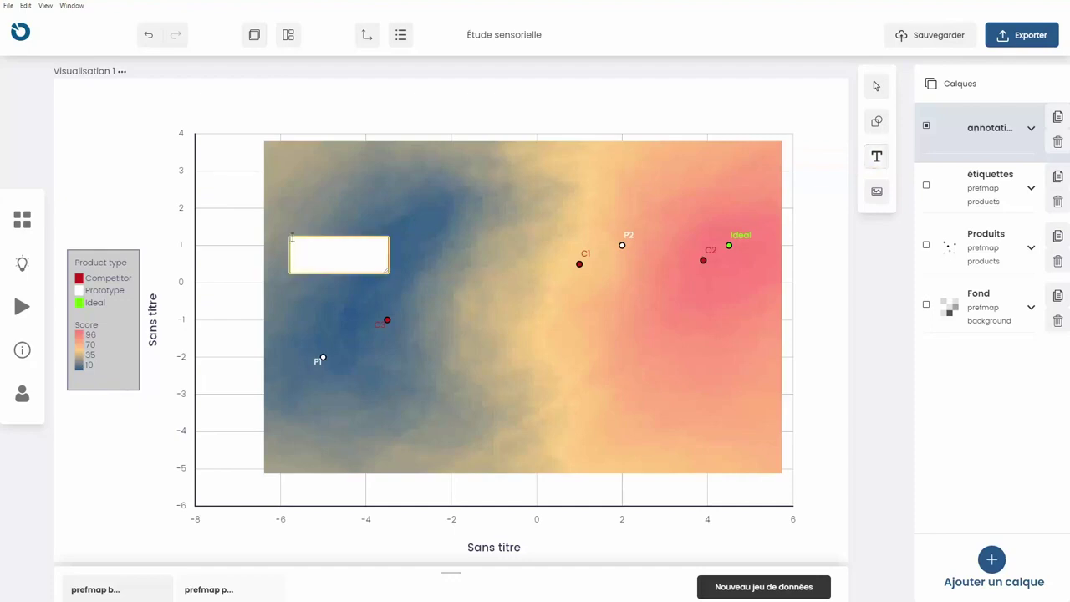
pyautogui.write('Acide A')
pyautogui.press('Return')
pyautogui.write('Astringent')
pyautogui.click(511, 325)
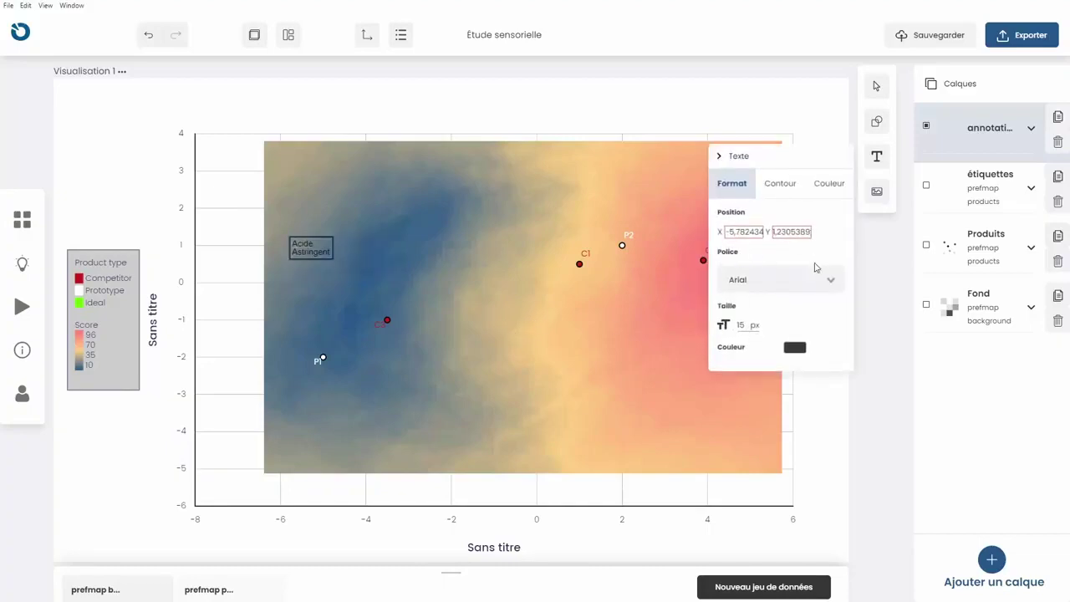
# Step: Set the text colour of the Acide Astringent annotation to dark grey, #565656
pyautogui.click(795, 349)
pyautogui.moveTo(769, 449); pyautogui.dragTo(852, 449)
pyautogui.hotkey('ctrl', 'a')
pyautogui.write('#565656')
pyautogui.click(755, 523)
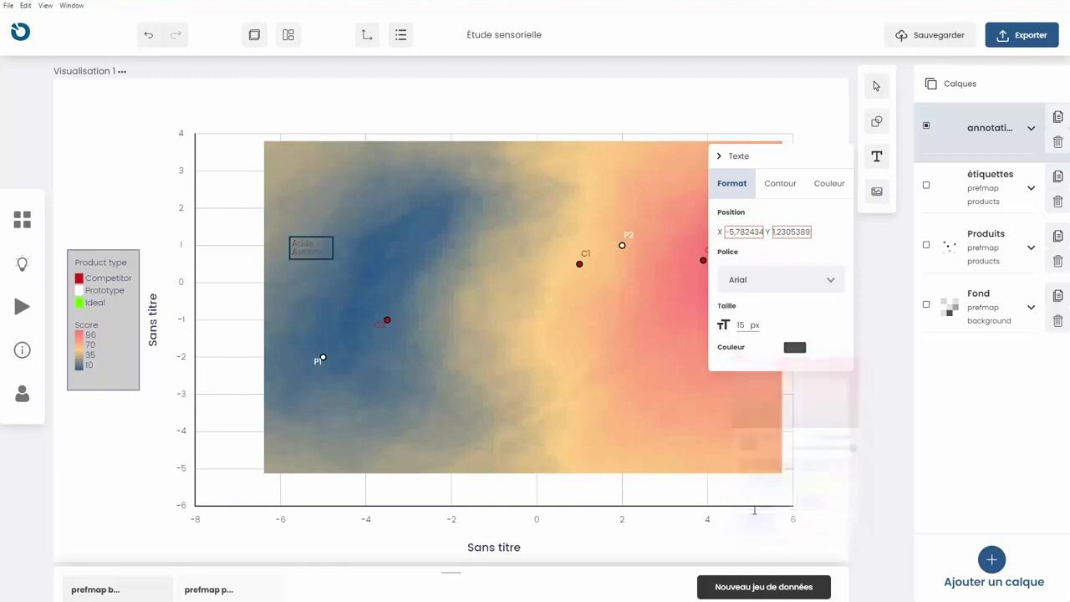
# Step: Fill the Acide Astringent box with opaque white and set its text size to 20 px
pyautogui.click(826, 187)
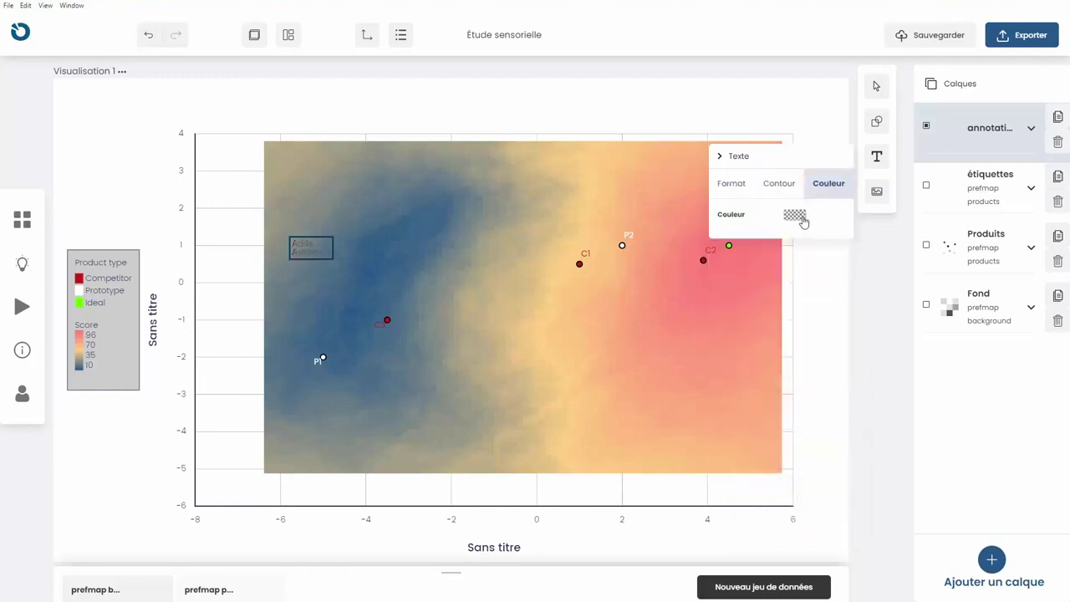
pyautogui.click(799, 217)
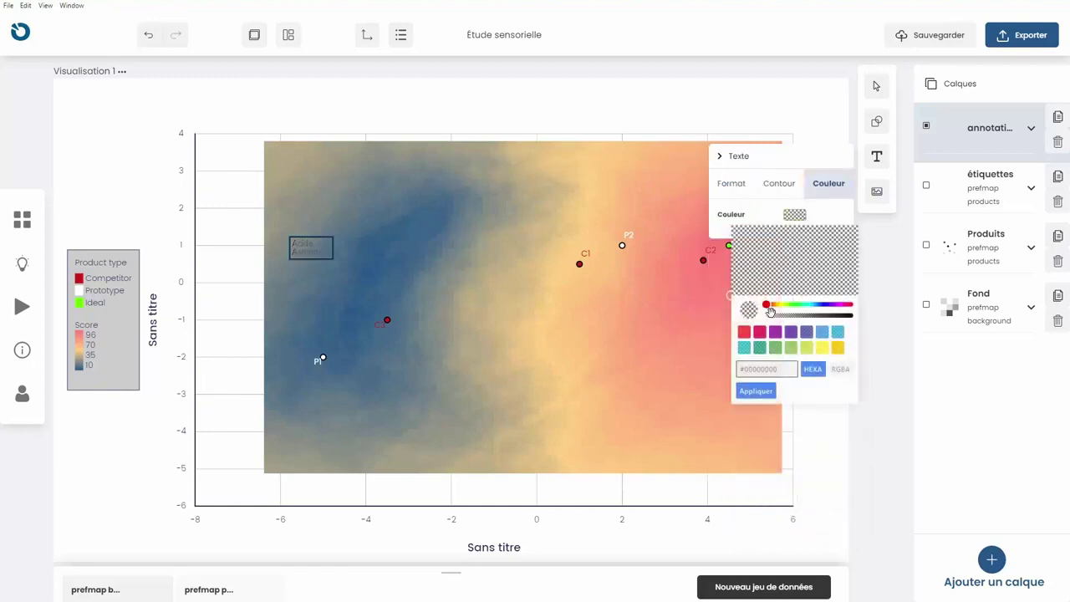
pyautogui.click(754, 391)
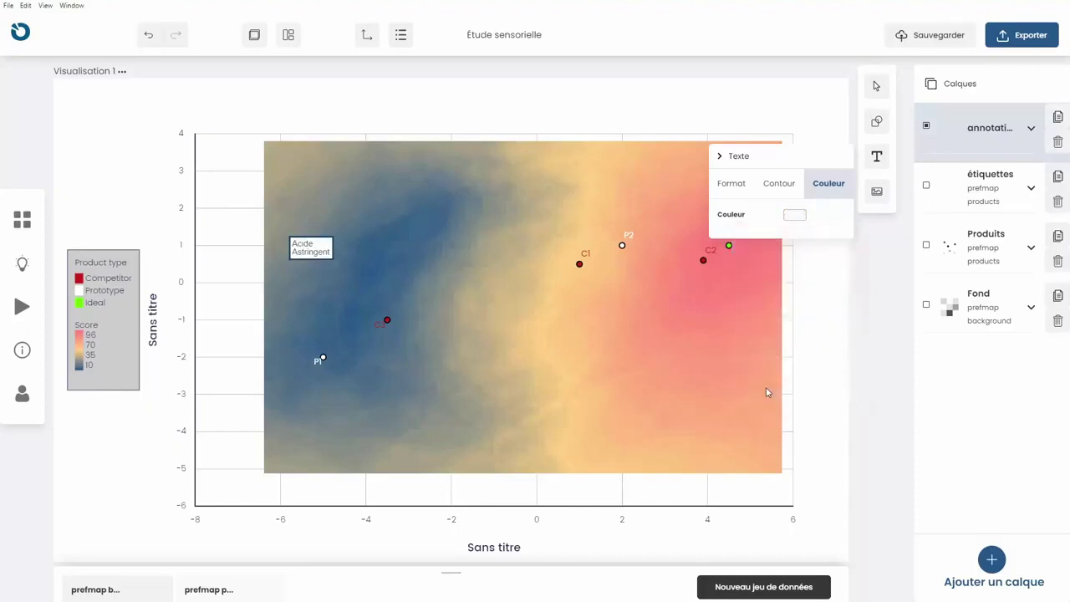
pyautogui.click(731, 186)
pyautogui.write('20')
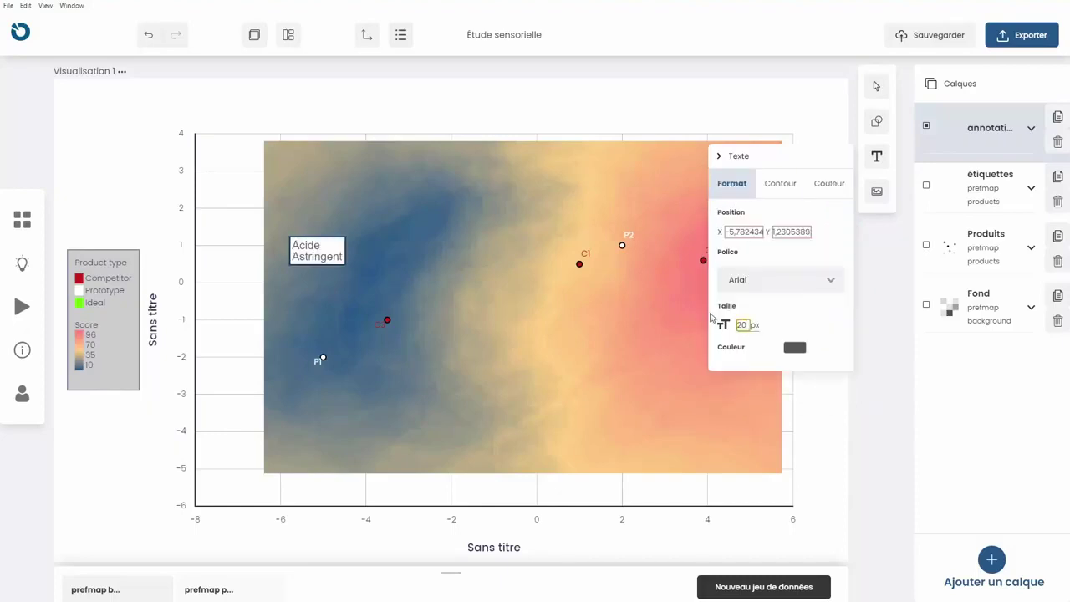
pyautogui.click(746, 415)
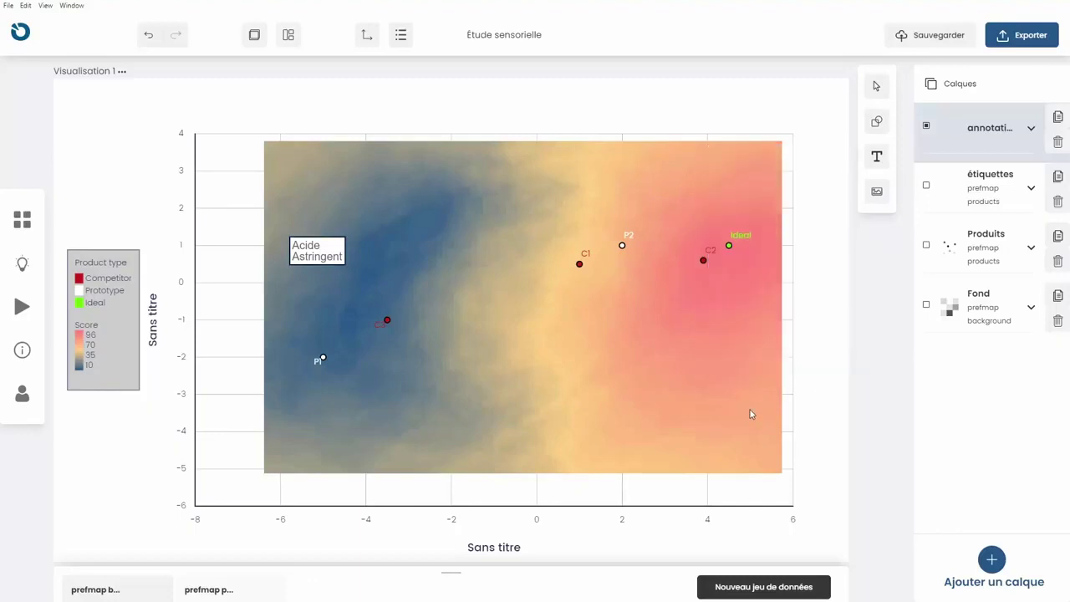
# Step: Add a two-line text annotation reading Sucré and Goût Vanille on the pink area, at about X 4.3, Y -0.8
pyautogui.click(876, 156)
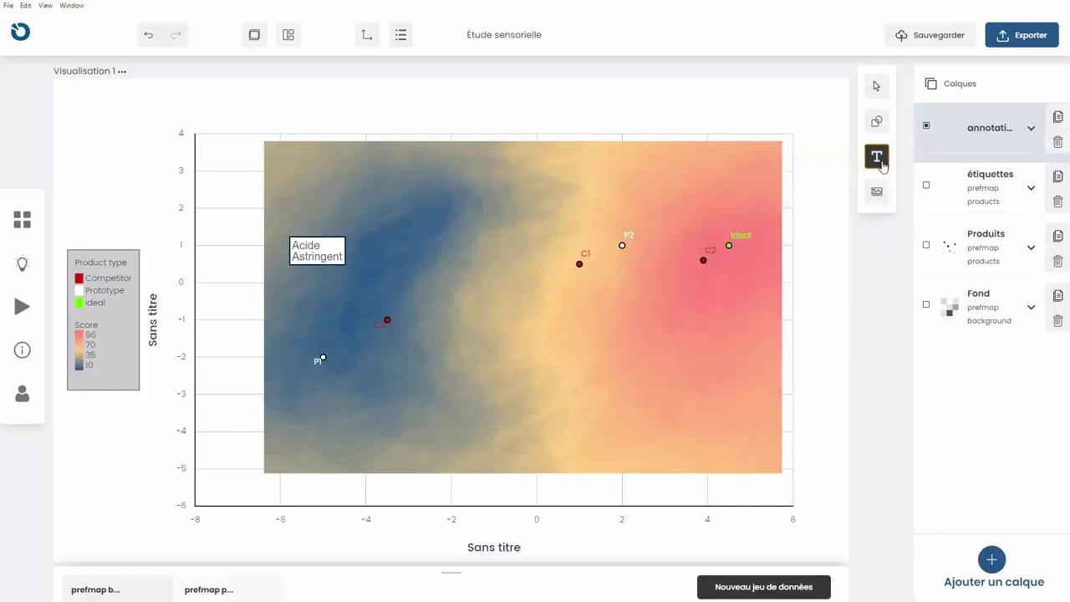
pyautogui.click(722, 313)
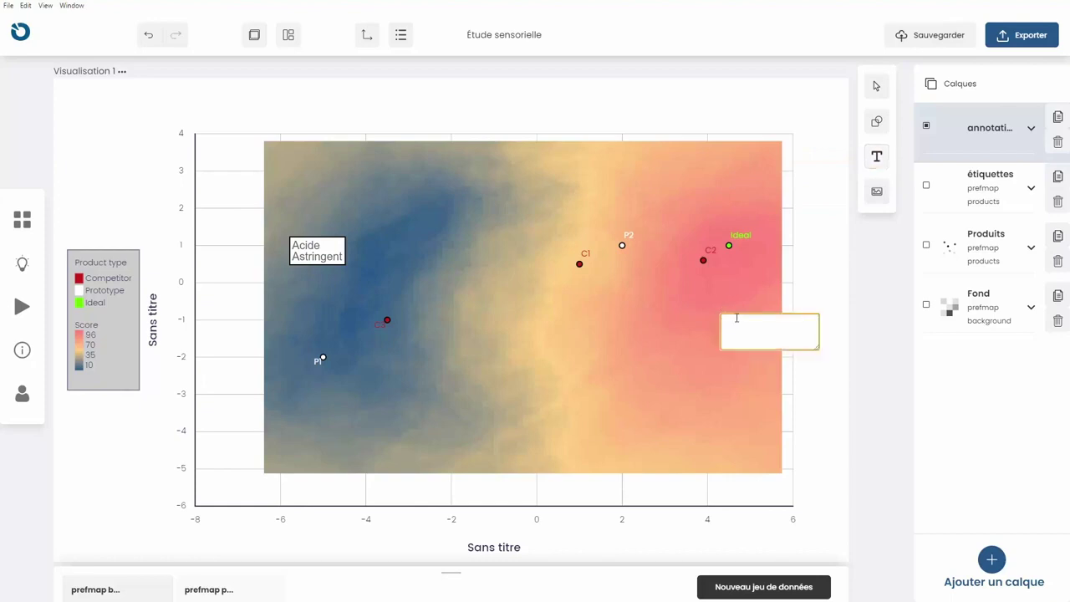
pyautogui.write('Sucre')
pyautogui.press('Return')
pyautogui.write('Goût Vanille')
pyautogui.click(748, 313)
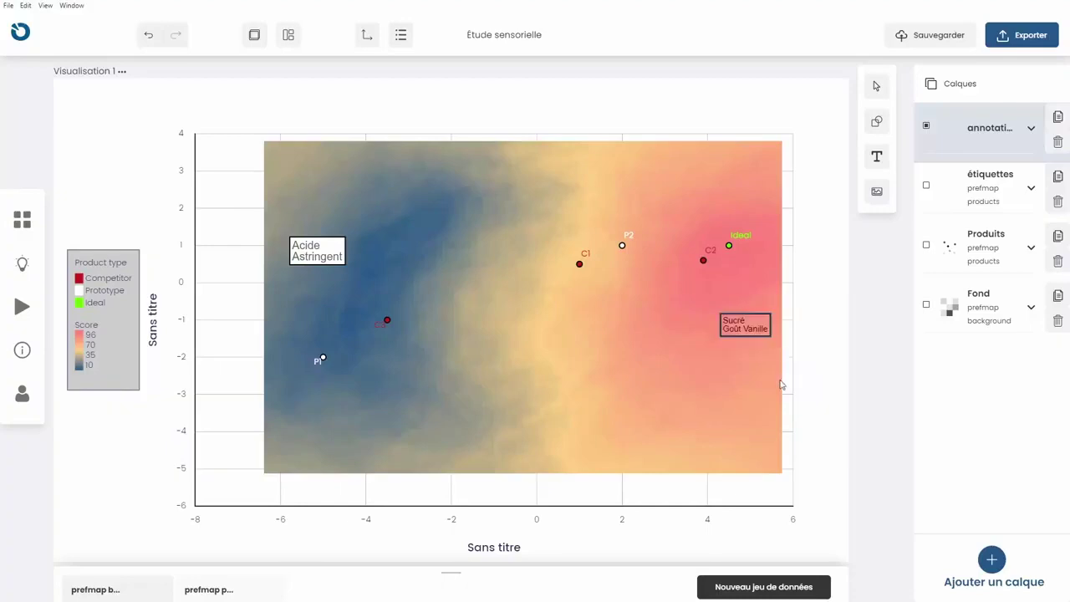
# Step: Style the Sucré Goût Vanille annotation with 20 px dark grey text on an opaque white background
pyautogui.click(794, 347)
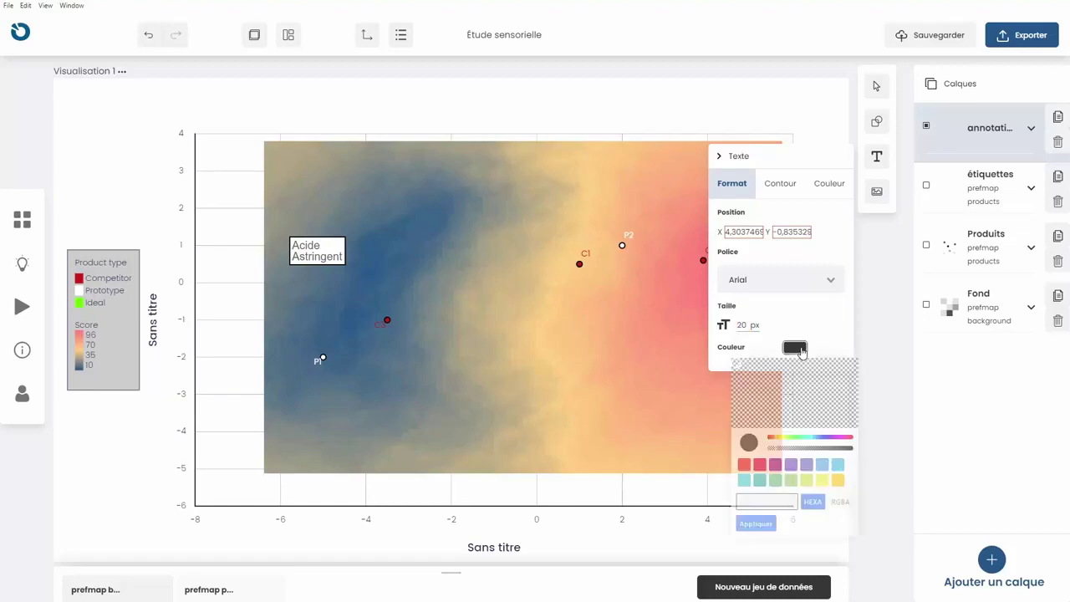
pyautogui.click(756, 523)
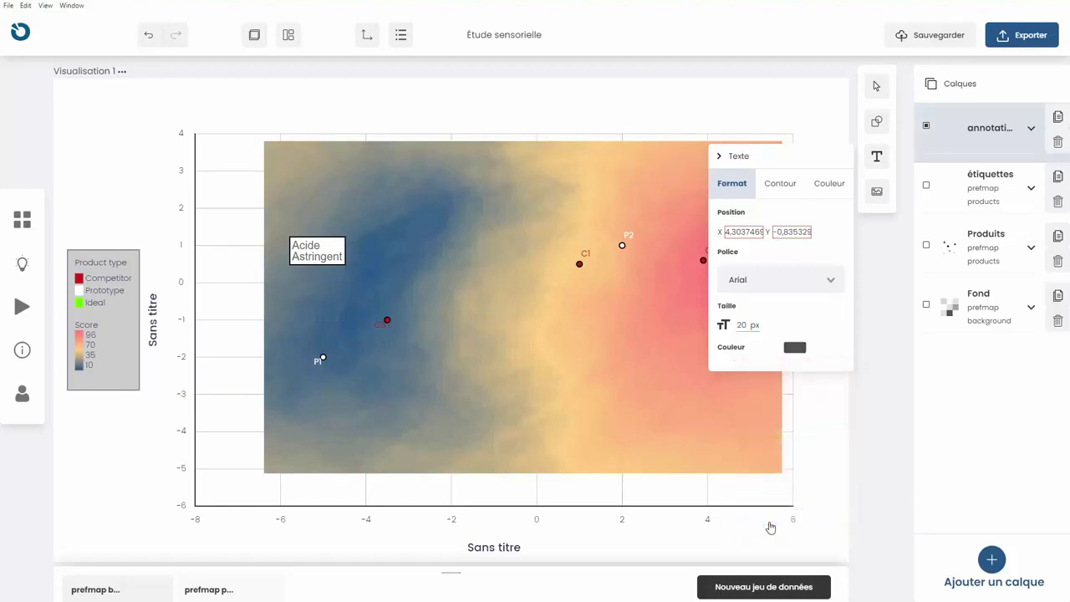
pyautogui.click(835, 189)
pyautogui.click(795, 217)
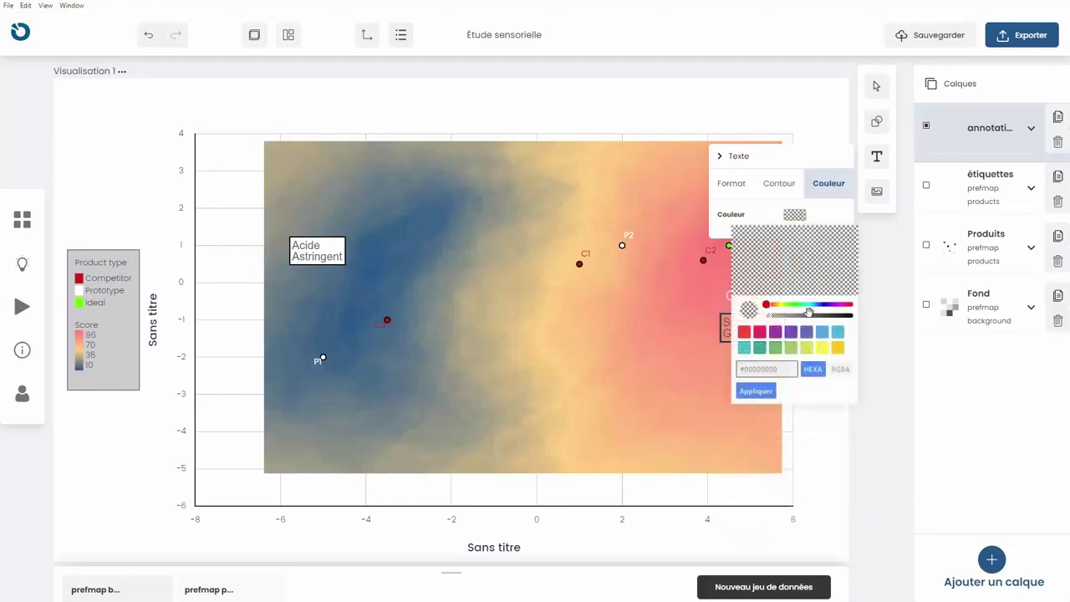
pyautogui.moveTo(808, 313); pyautogui.dragTo(853, 315)
pyautogui.click(733, 227)
pyautogui.click(752, 391)
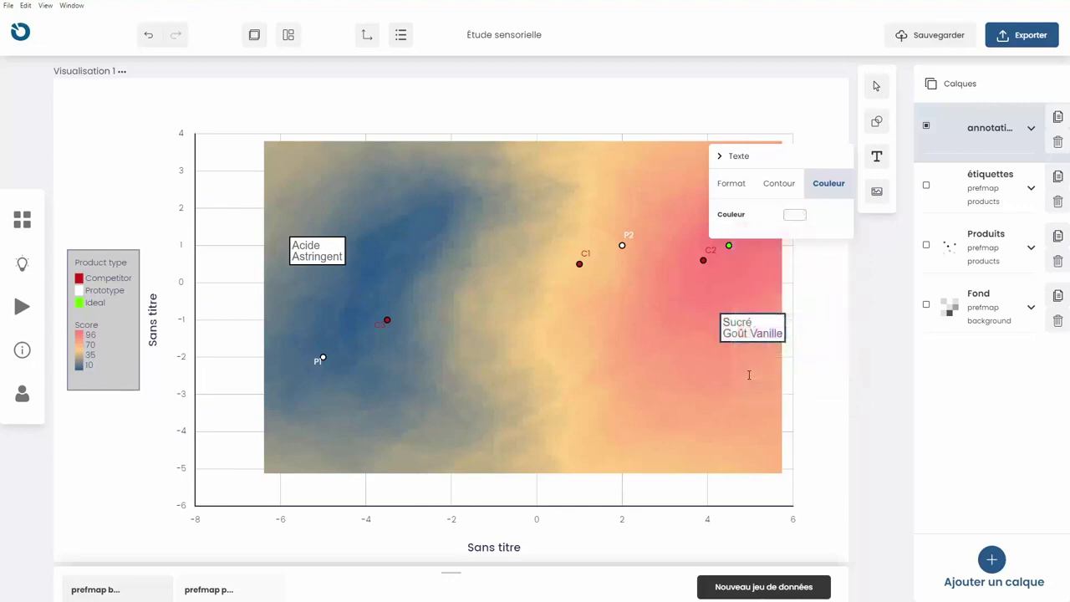
pyautogui.click(742, 381)
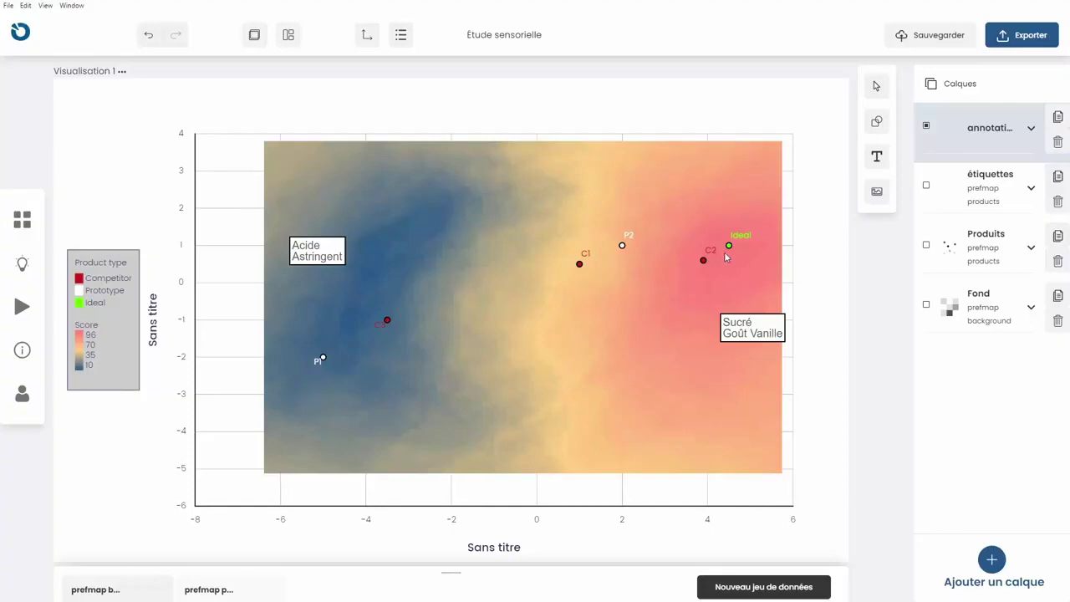
# Step: Place the blue ring logo image over the heat map's upper-left corner, centred at about X -6.6, Y 3.3
pyautogui.click(883, 124)
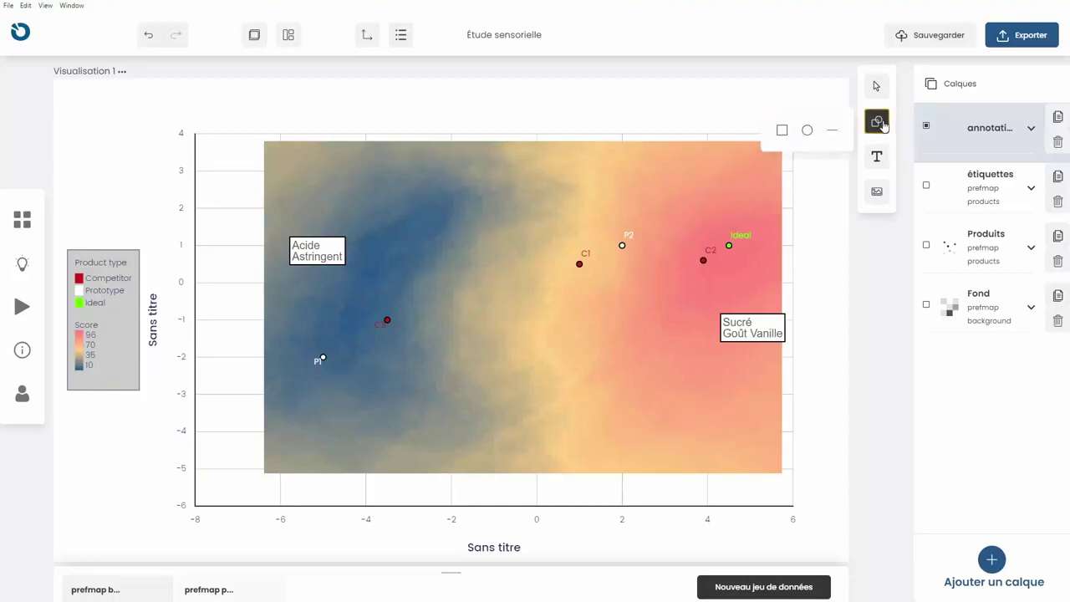
pyautogui.click(885, 195)
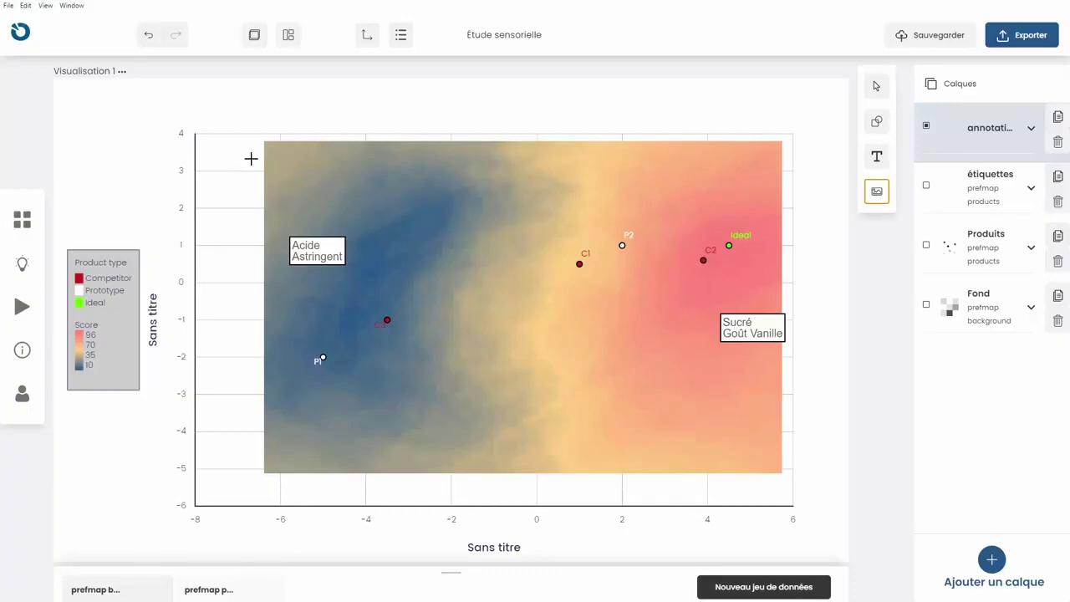
pyautogui.click(253, 159)
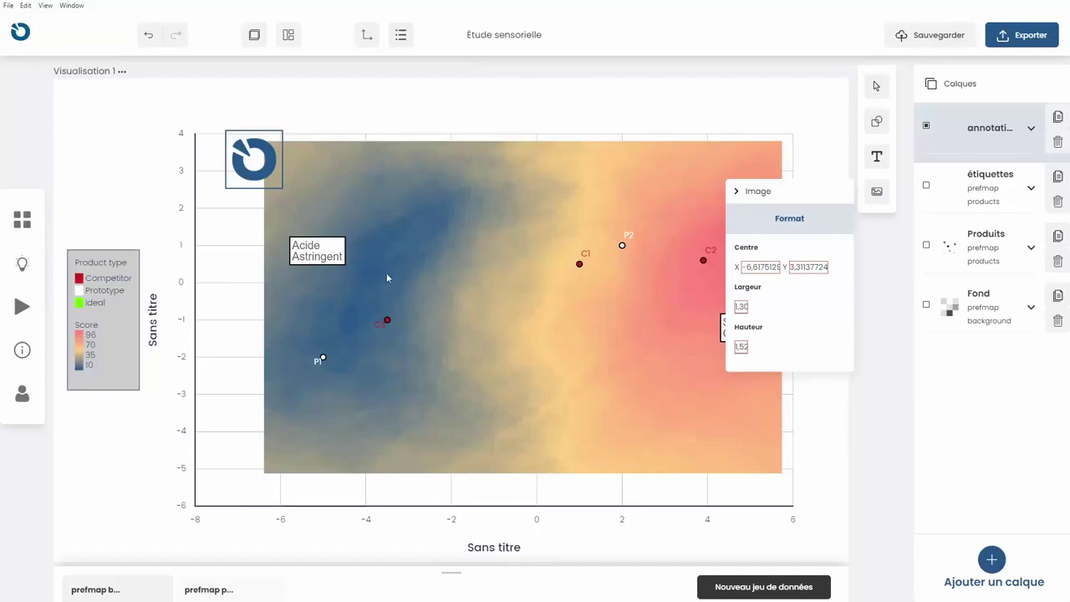
pyautogui.click(505, 283)
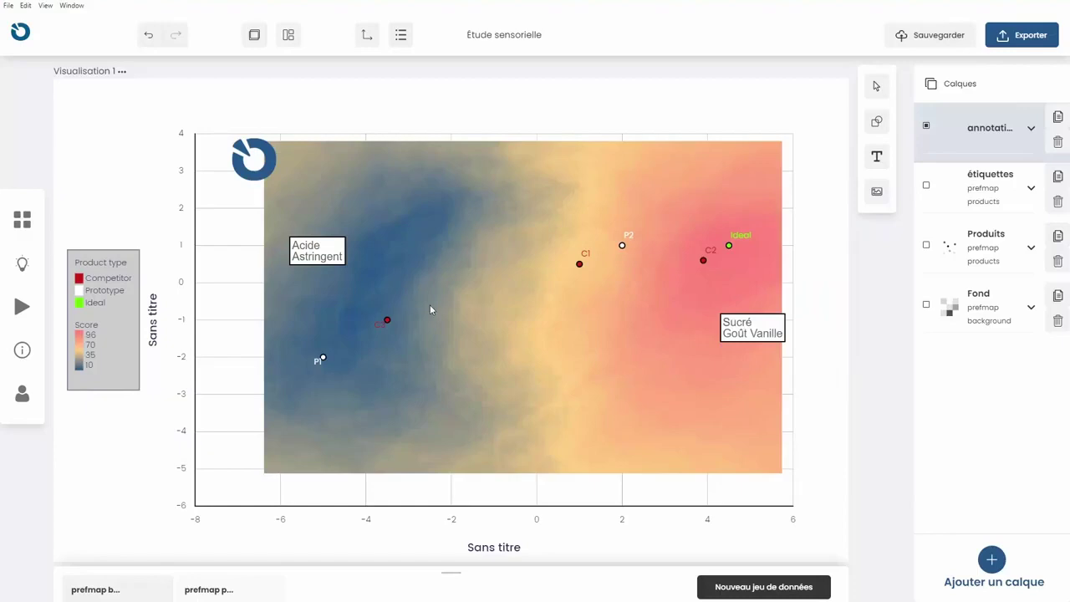
# Step: Save the Étude sensorielle project and reopen it from the project list
pyautogui.click(953, 38)
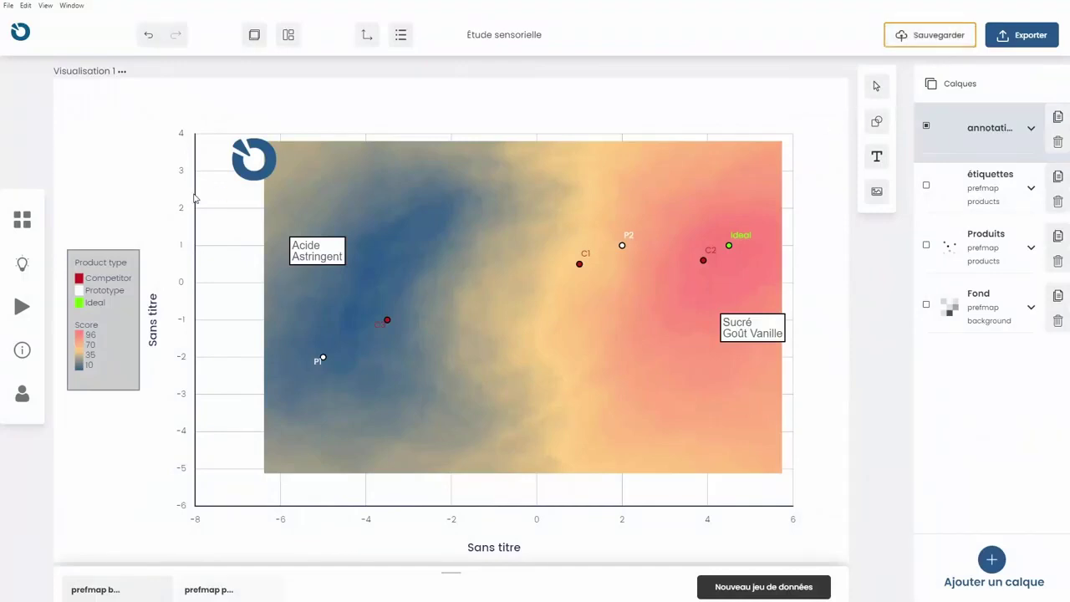
pyautogui.click(24, 221)
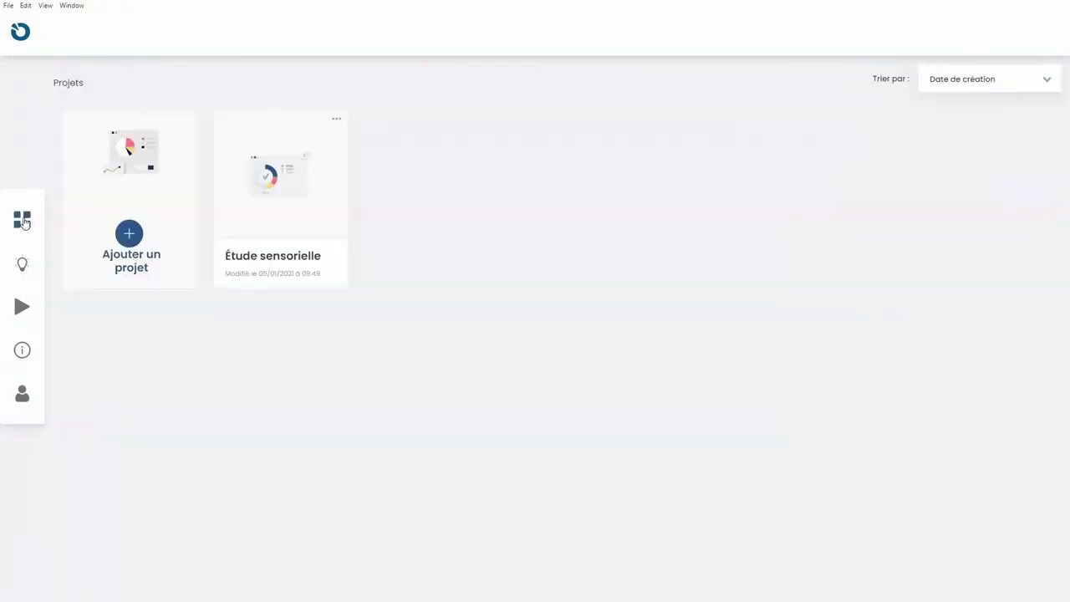
pyautogui.click(326, 187)
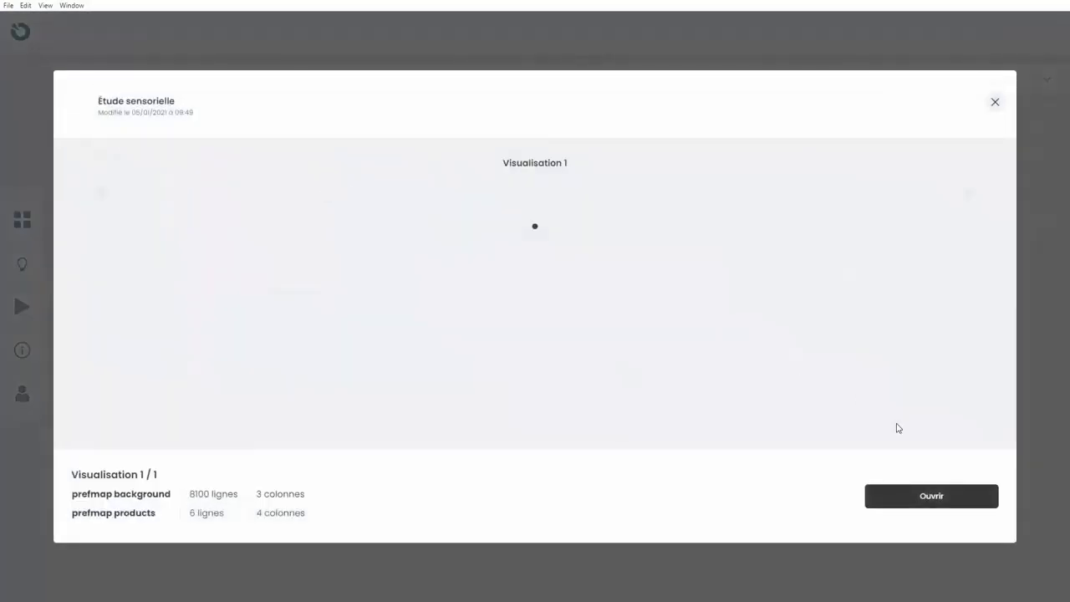
pyautogui.click(897, 496)
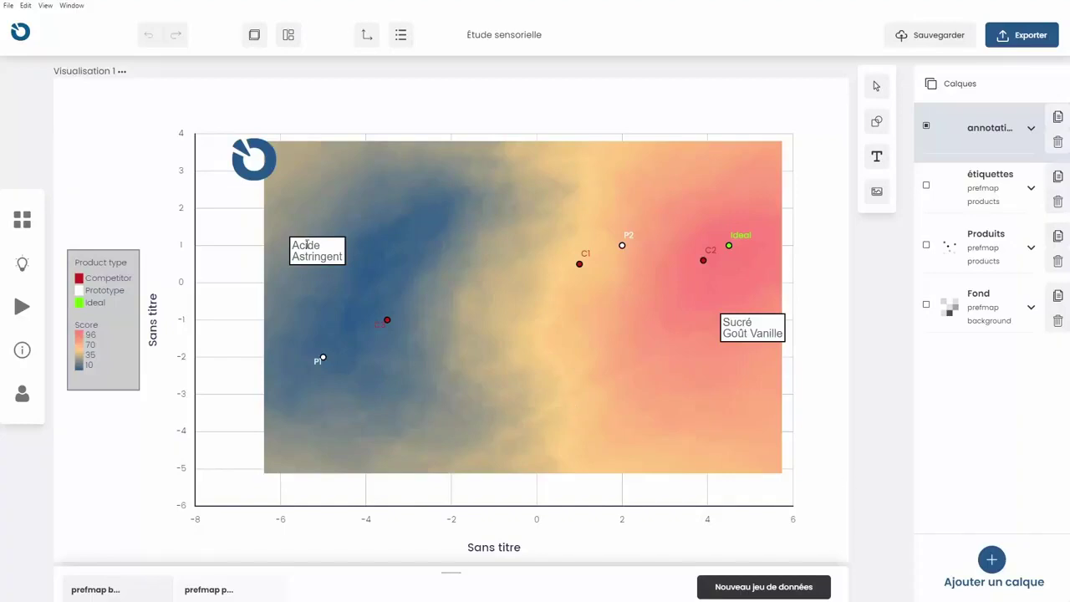
# Step: Add a second, blank visualisation to the project and delete it again
pyautogui.click(254, 37)
pyautogui.click(615, 97)
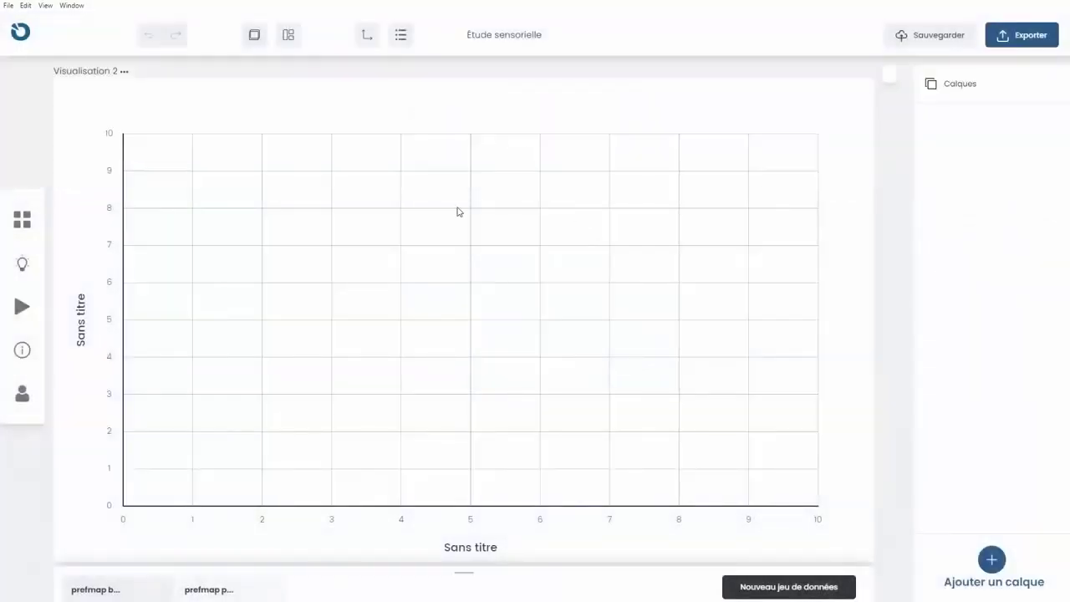
pyautogui.click(125, 72)
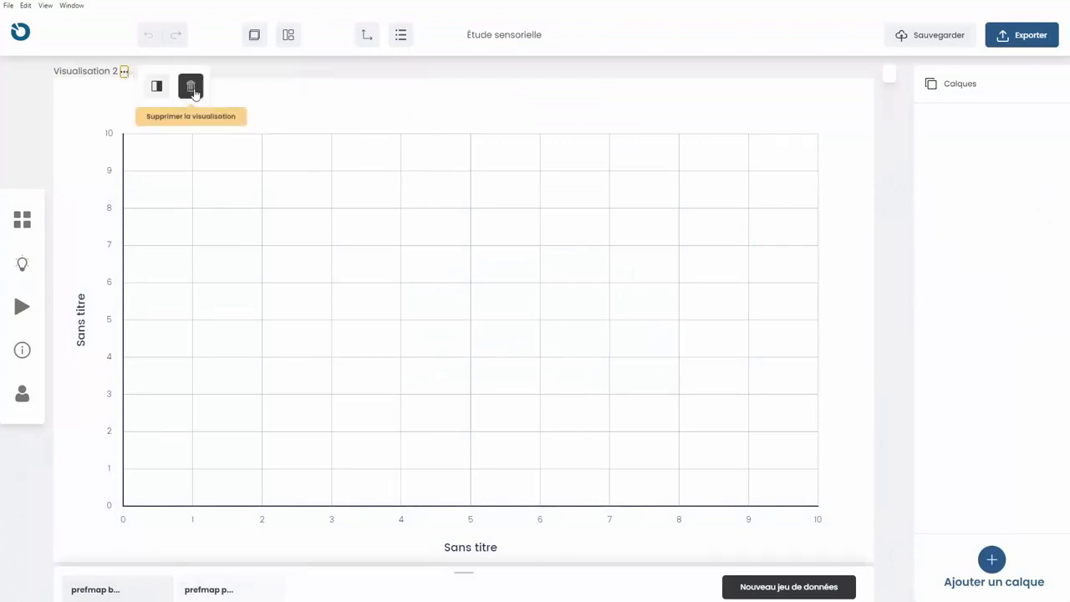
pyautogui.click(192, 88)
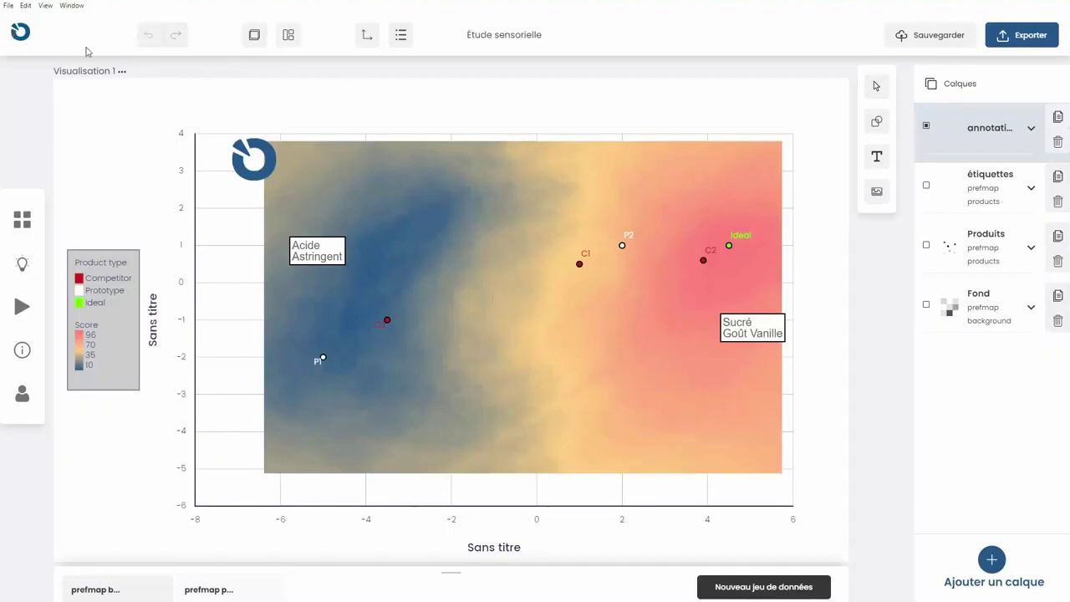
# Step: Examine the export options with all visualisations selected and the available file formats, and leave without exporting
pyautogui.click(1019, 36)
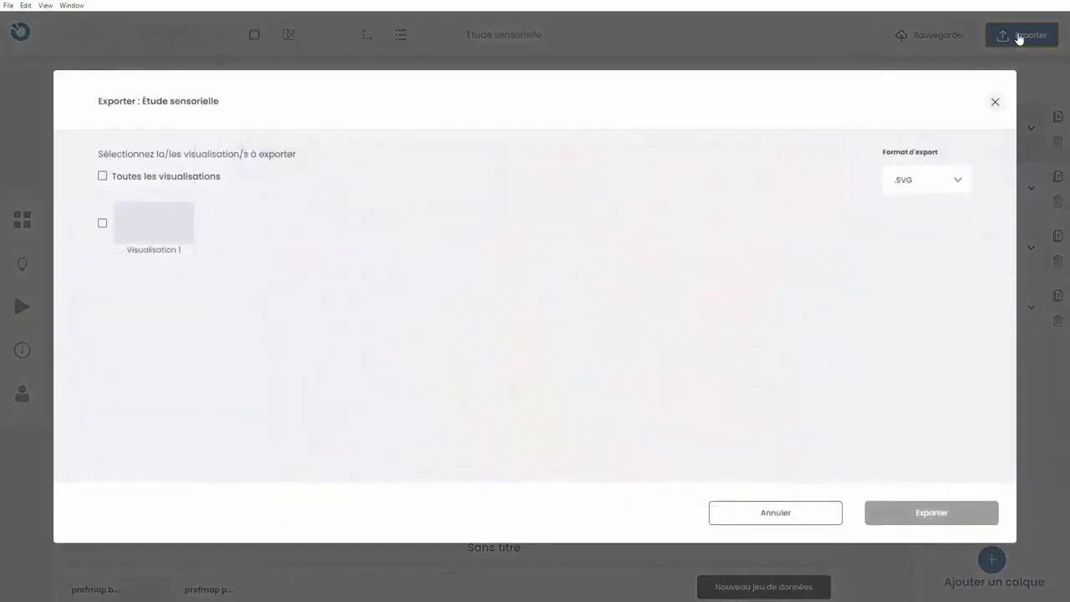
pyautogui.click(163, 176)
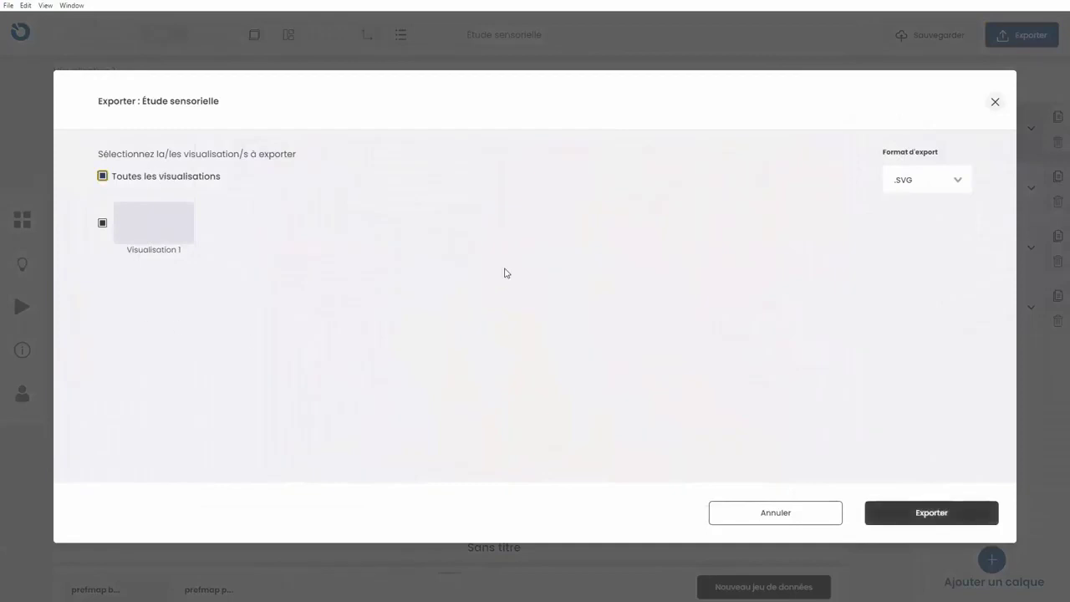
pyautogui.click(945, 179)
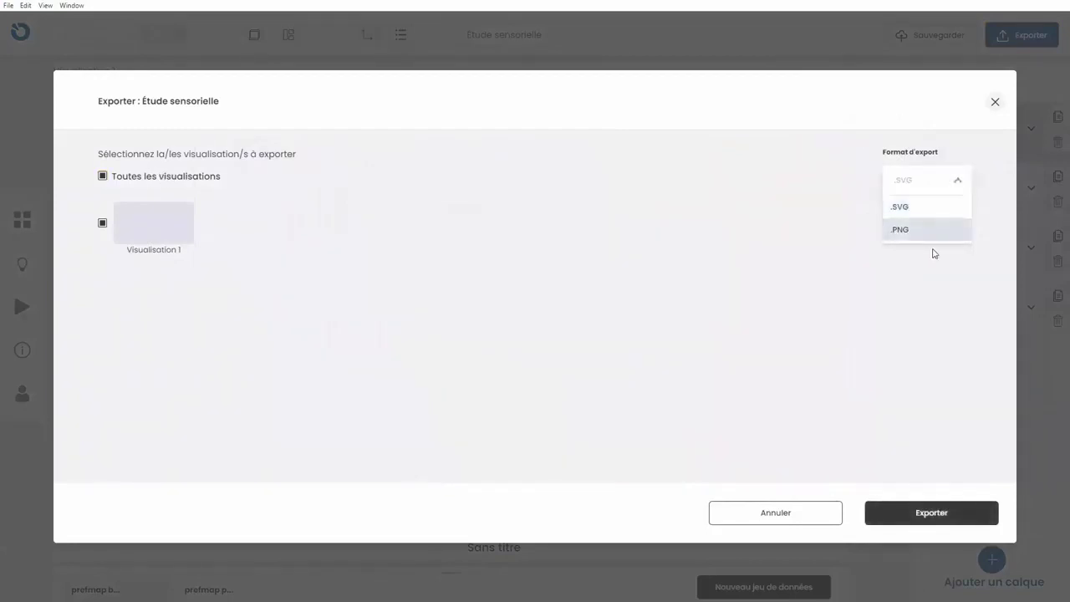
pyautogui.click(995, 103)
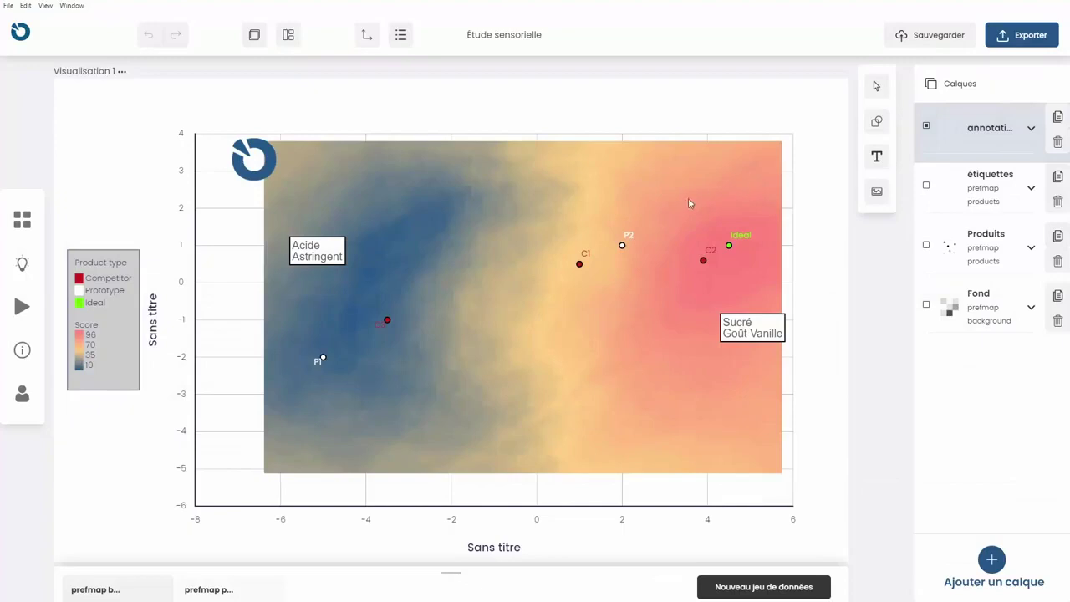
pyautogui.click(12, 7)
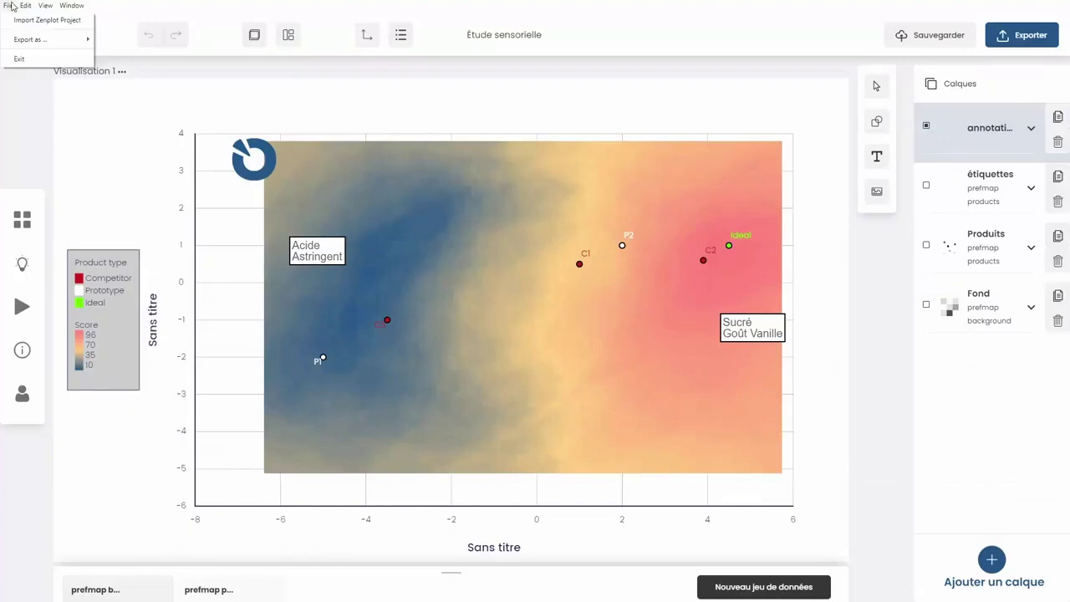
pyautogui.moveTo(45, 42)
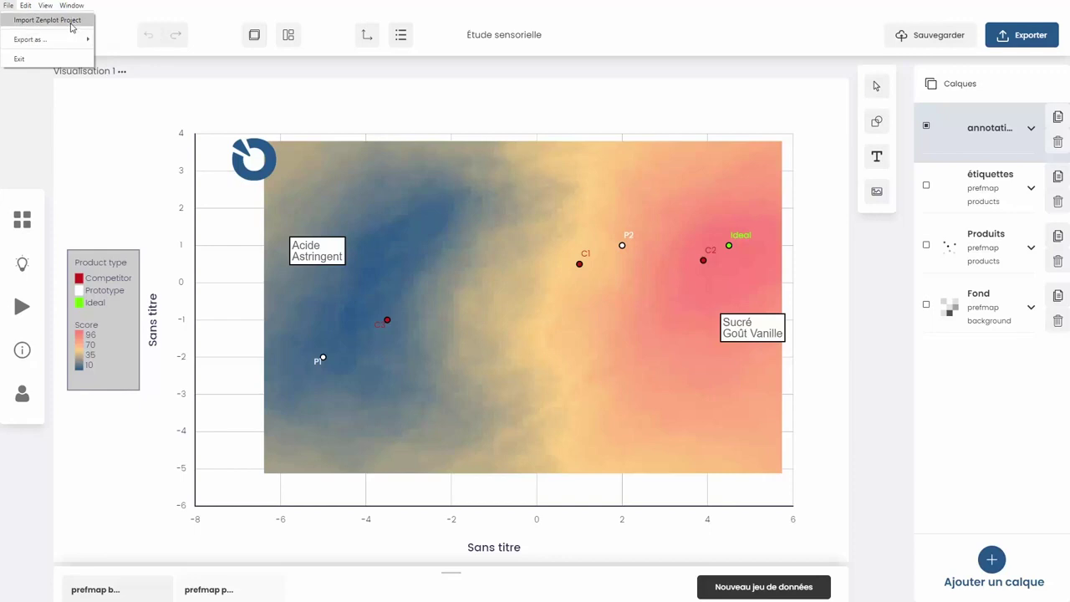
pyautogui.click(372, 99)
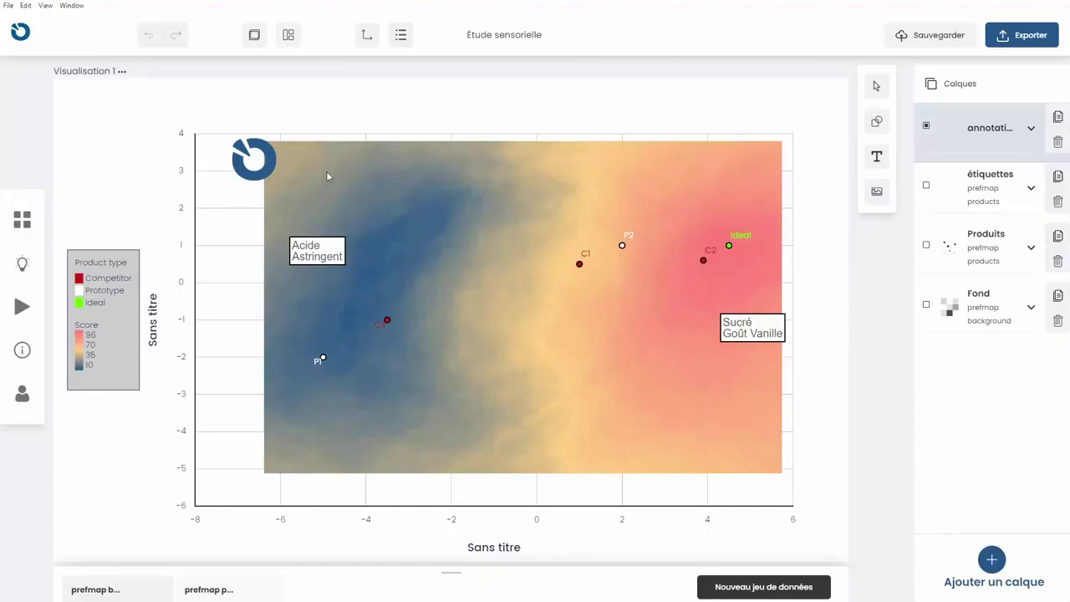
# Step: Examine the chart types available for a new layer and leave without adding one
pyautogui.click(998, 568)
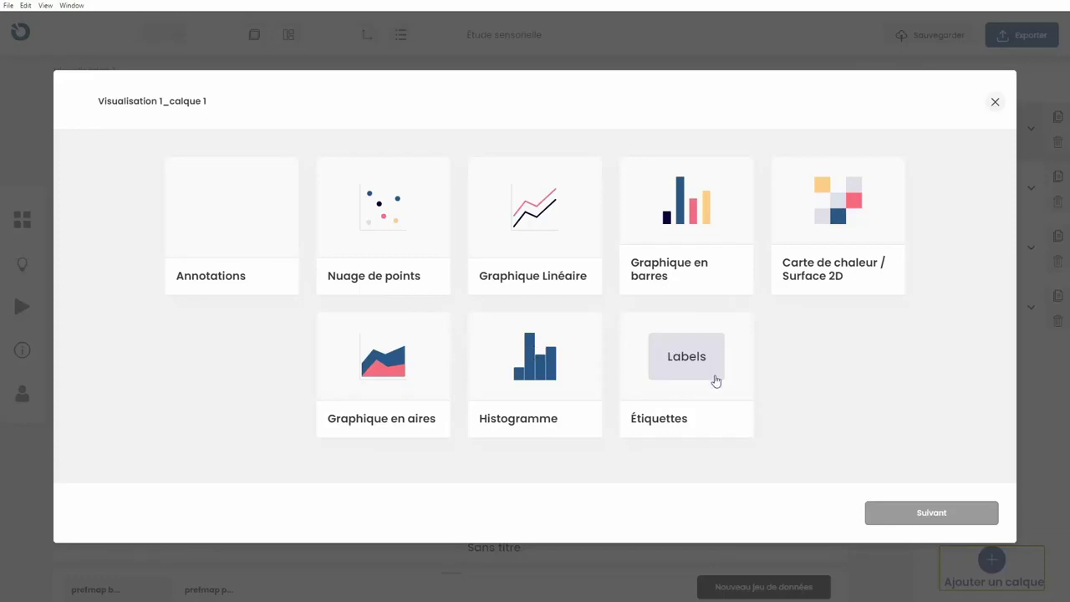
pyautogui.click(994, 101)
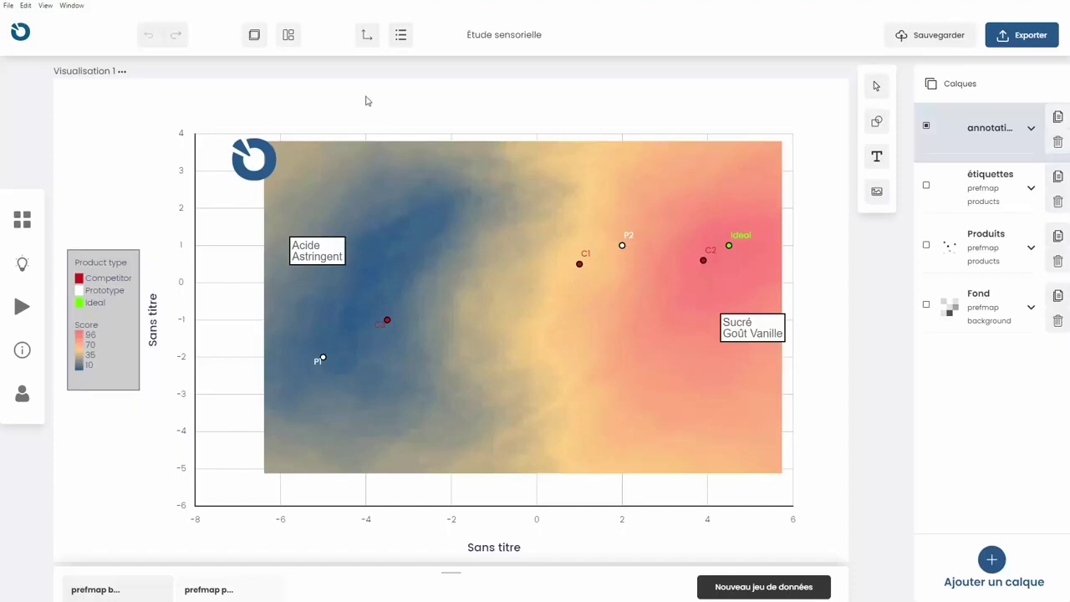
# Step: Switch the X axis bounds to custom minimum and maximum values and return them to Auto
pyautogui.click(365, 39)
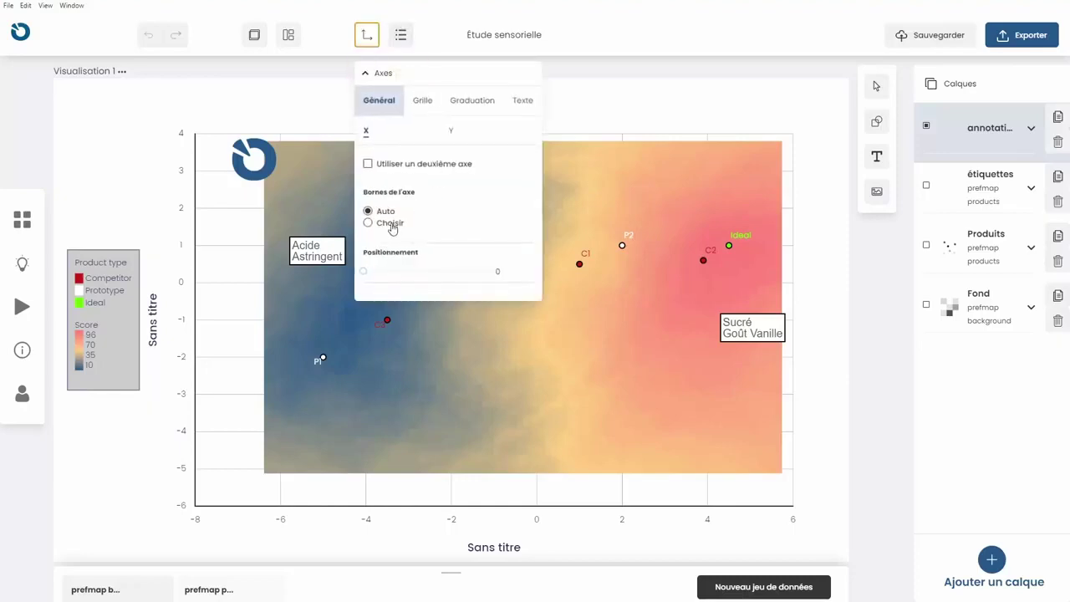
pyautogui.click(390, 226)
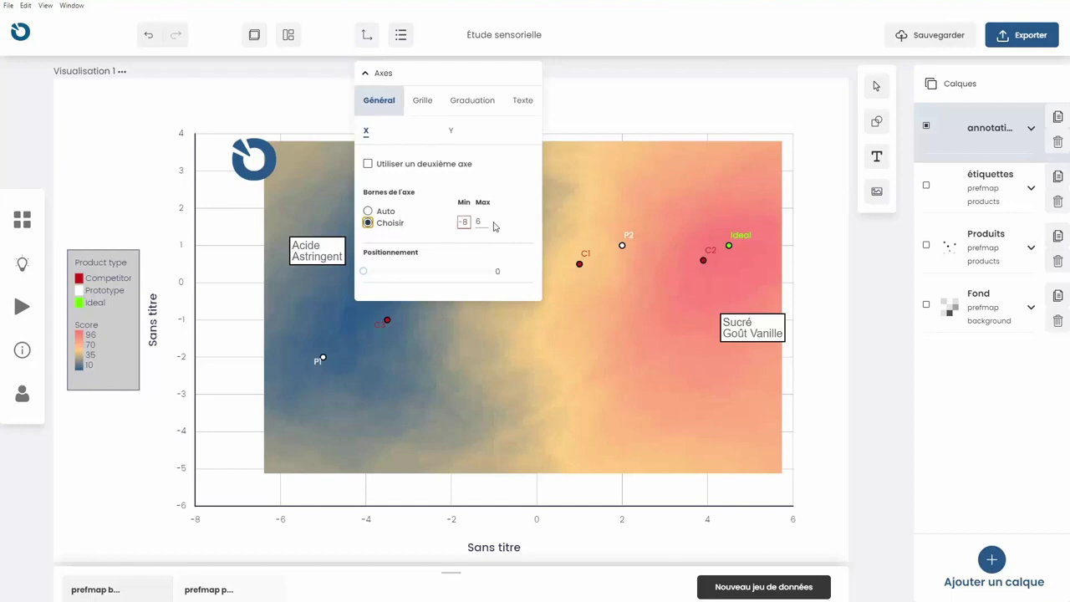
pyautogui.click(367, 211)
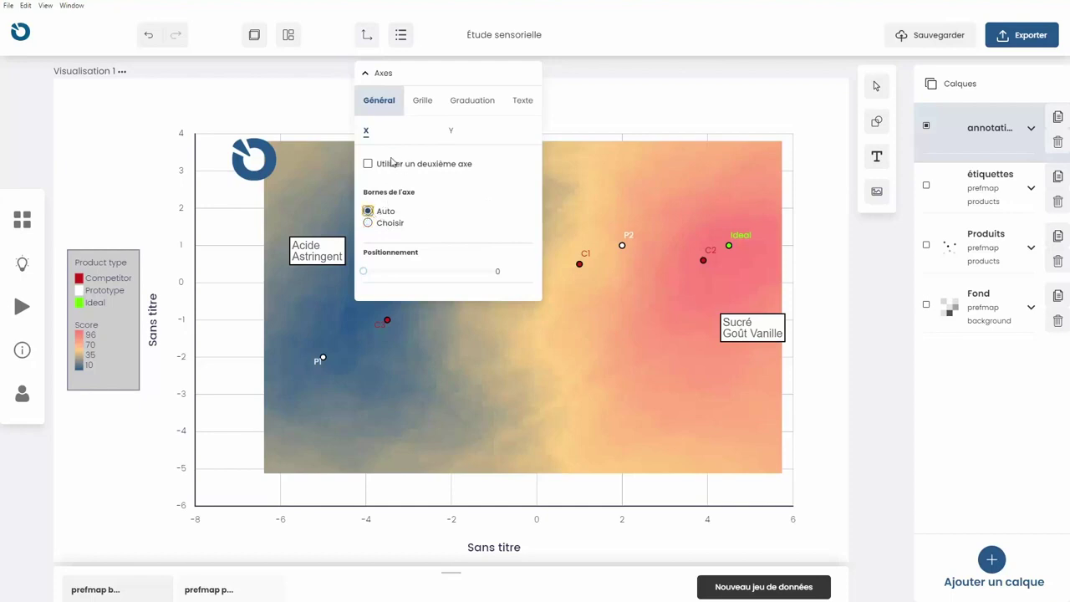
# Step: Hide the chart's grid for all axes and show it again
pyautogui.click(423, 102)
pyautogui.click(369, 164)
pyautogui.click(370, 165)
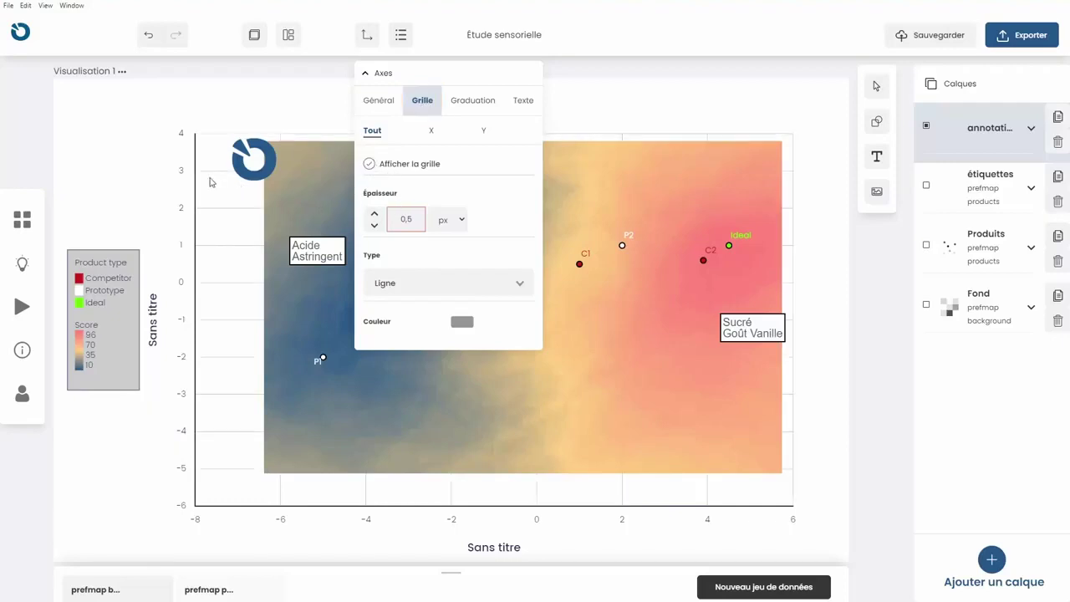
# Step: Hide the axis lines for all axes and show them again, and try the display option for the graduation marks
pyautogui.click(489, 101)
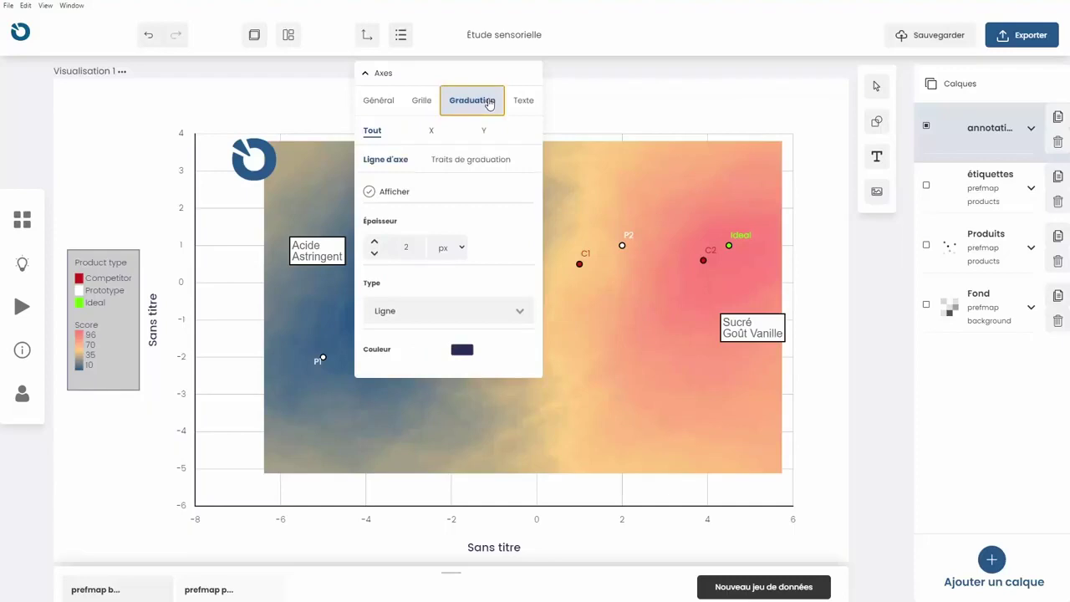
pyautogui.click(372, 193)
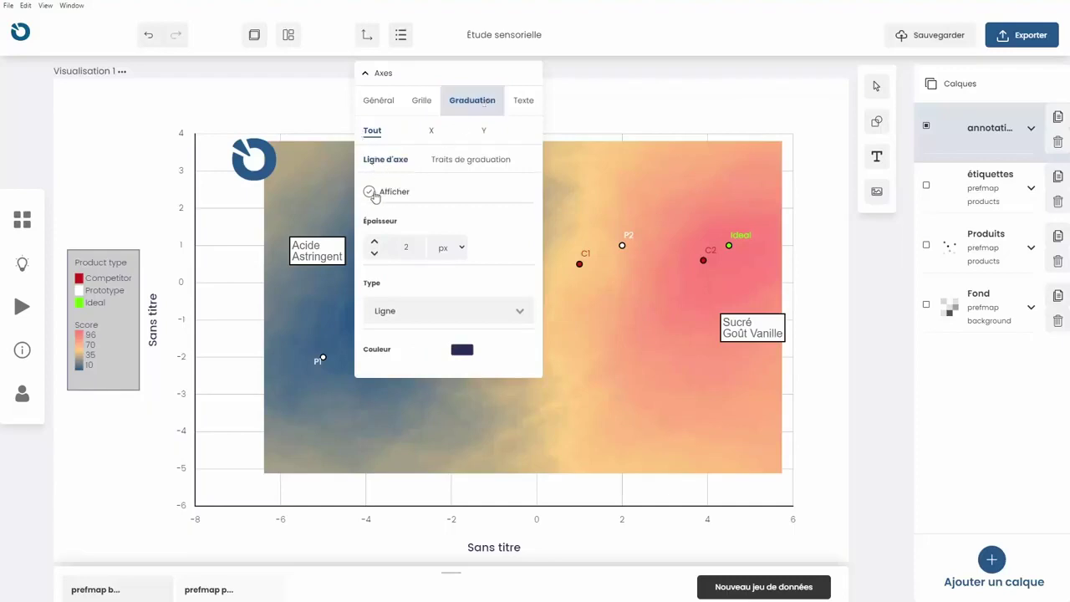
pyautogui.click(373, 193)
pyautogui.click(442, 160)
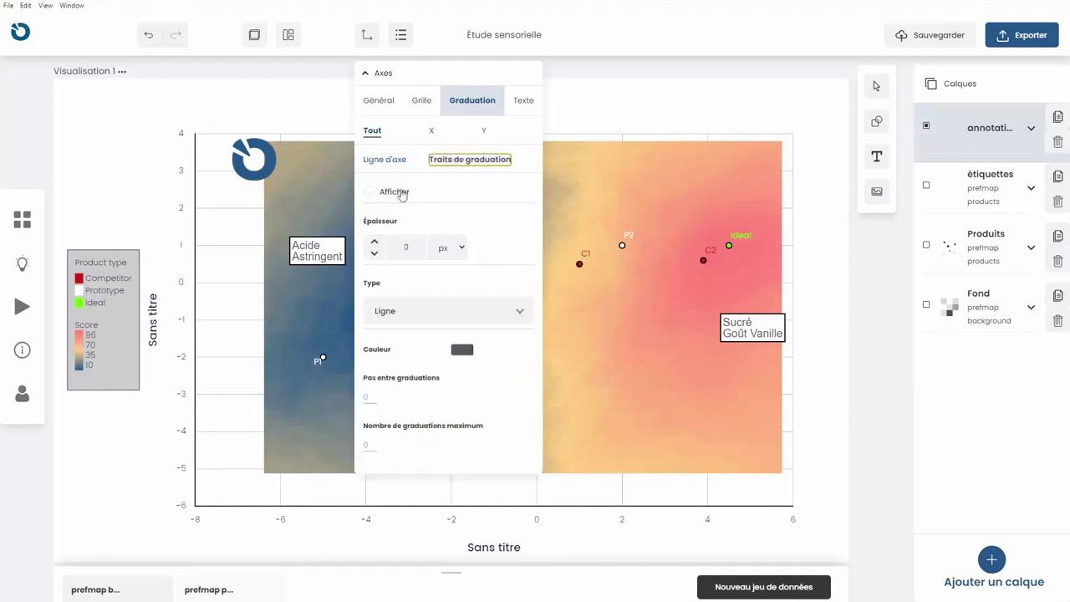
pyautogui.click(372, 193)
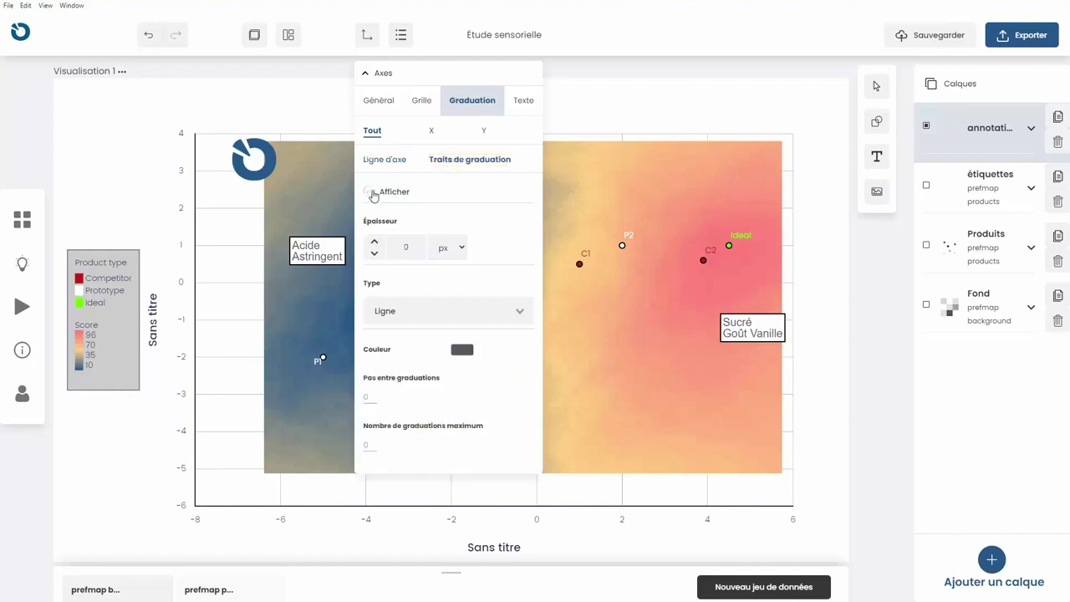
# Step: Hide the titles and graduation labels of all axes, show both again and leave the axis settings
pyautogui.click(522, 102)
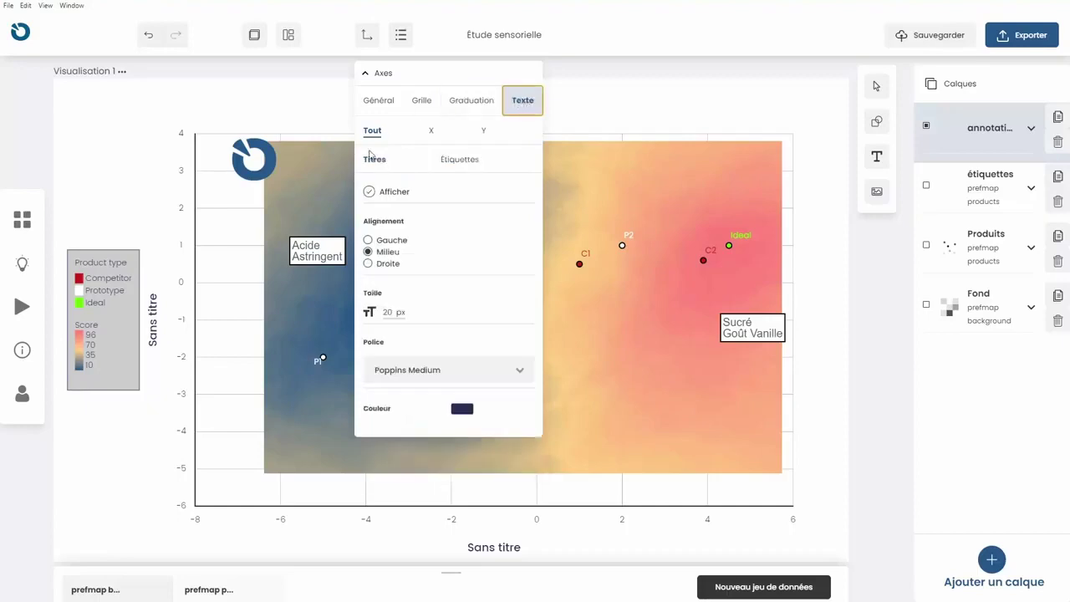
pyautogui.click(383, 195)
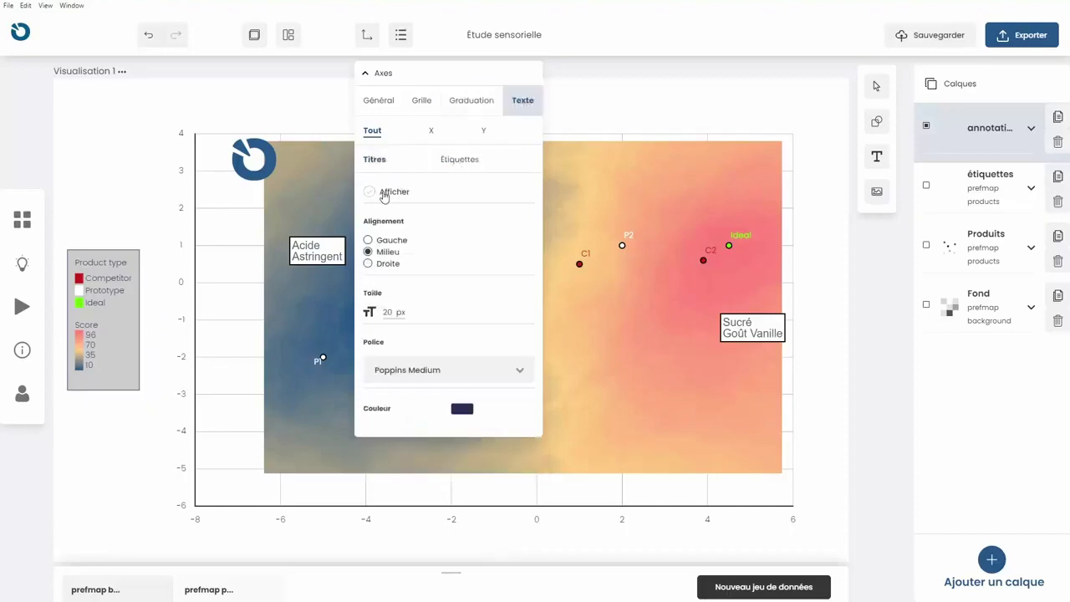
pyautogui.click(384, 194)
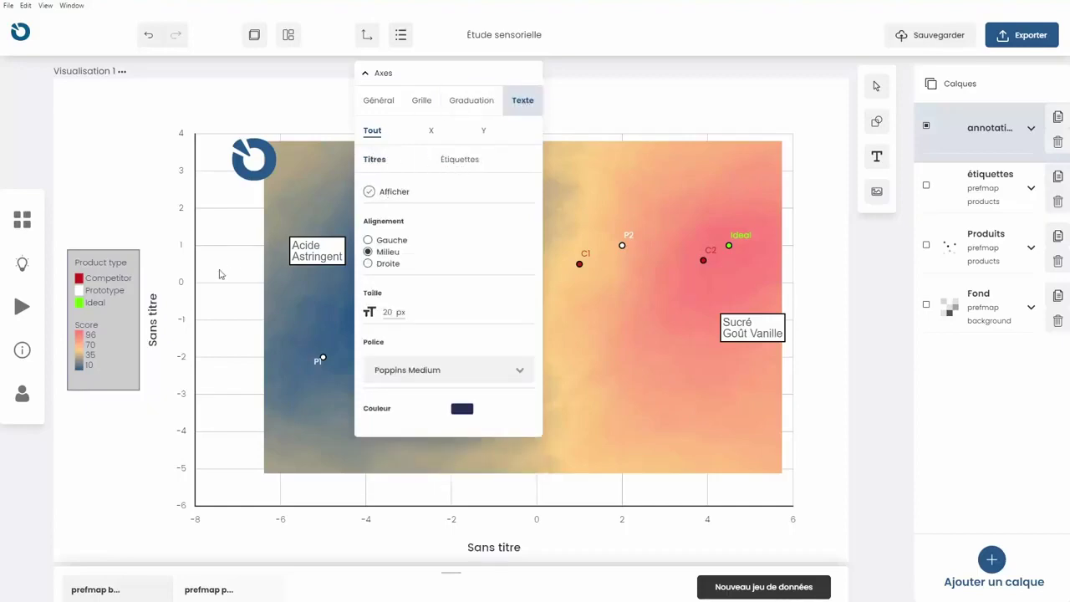
pyautogui.click(461, 160)
pyautogui.click(392, 198)
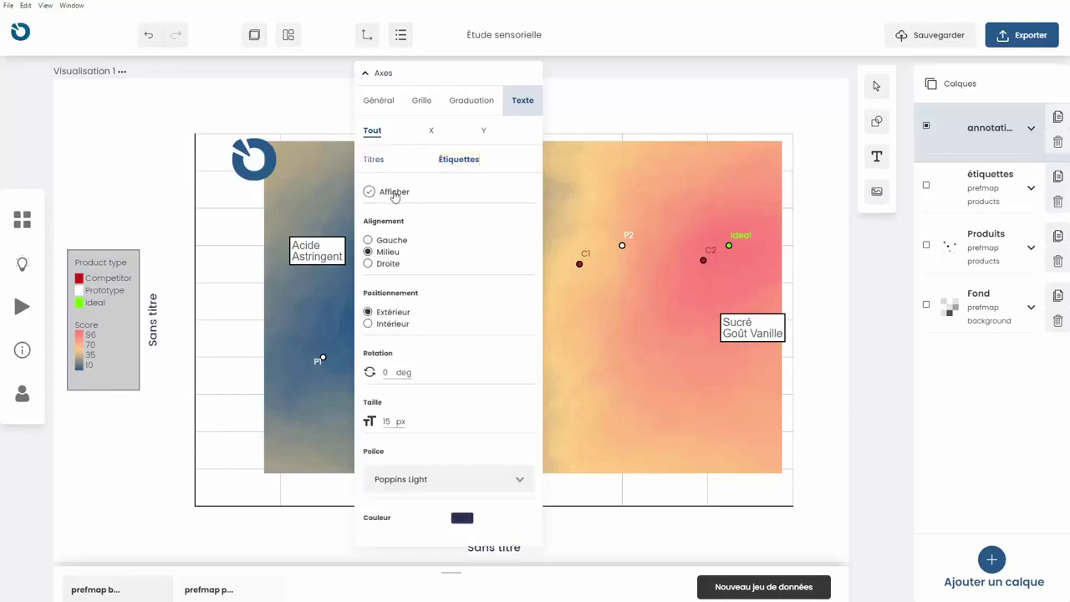
pyautogui.click(392, 197)
pyautogui.click(592, 105)
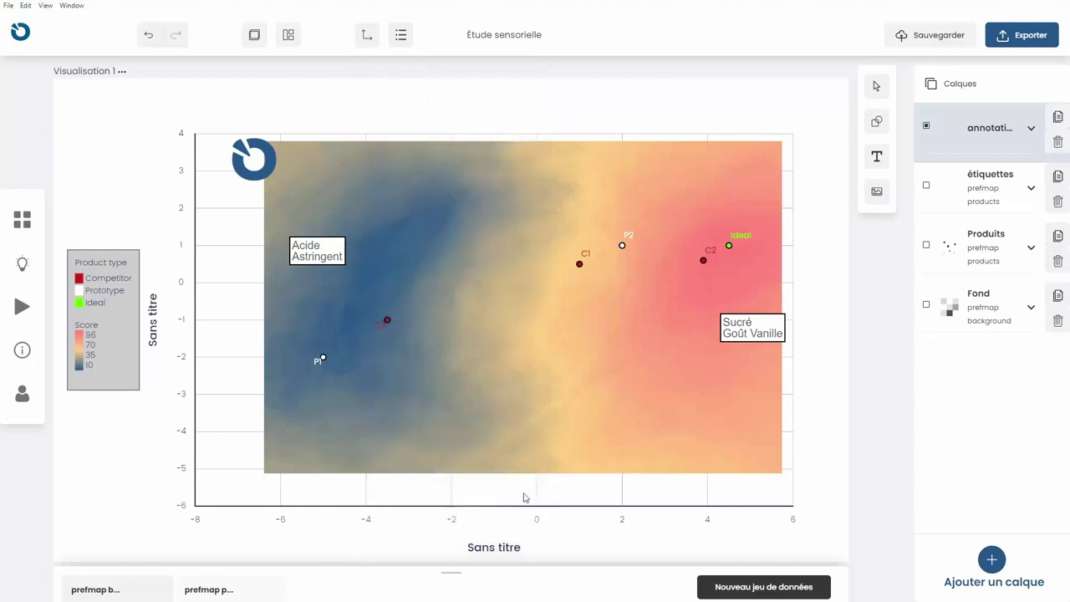
# Step: Rename the horizontal axis title to F1 and the vertical axis title to F2
pyautogui.click(490, 547)
pyautogui.write('F1')
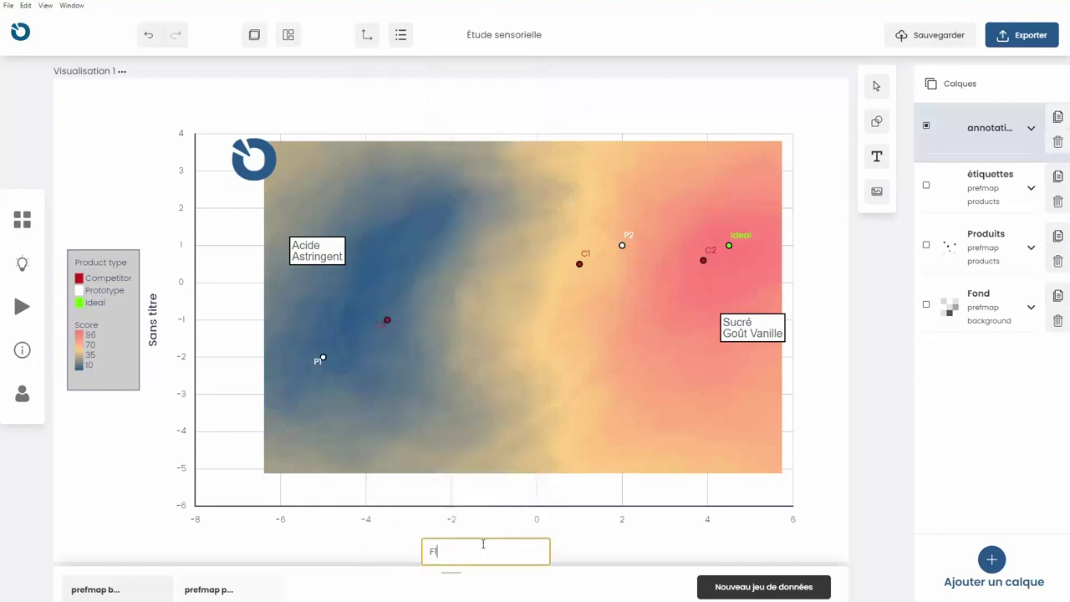
pyautogui.press('Return')
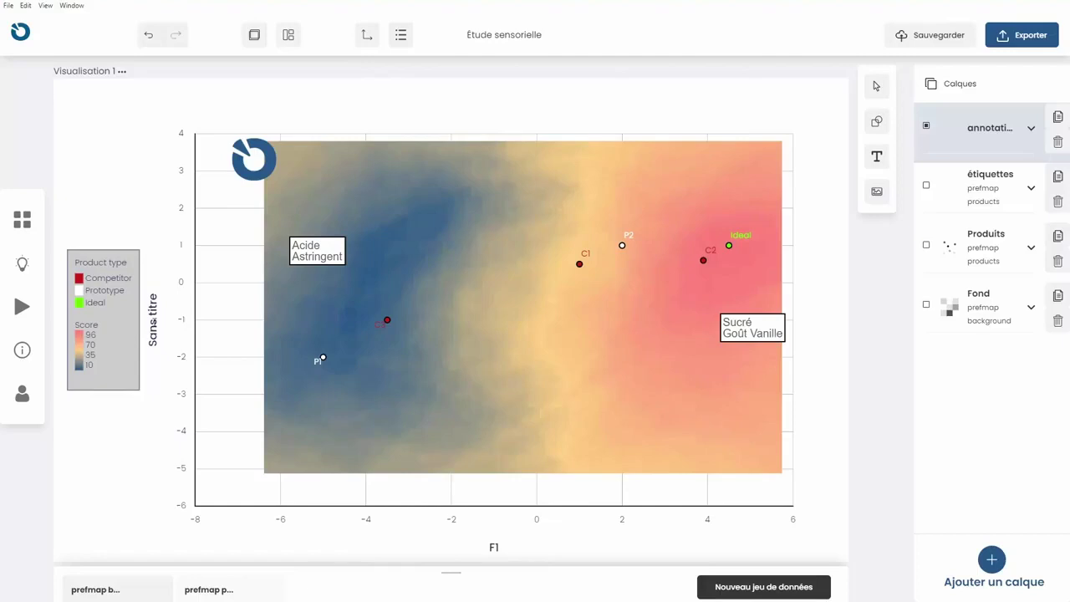
pyautogui.click(152, 324)
pyautogui.write('F2')
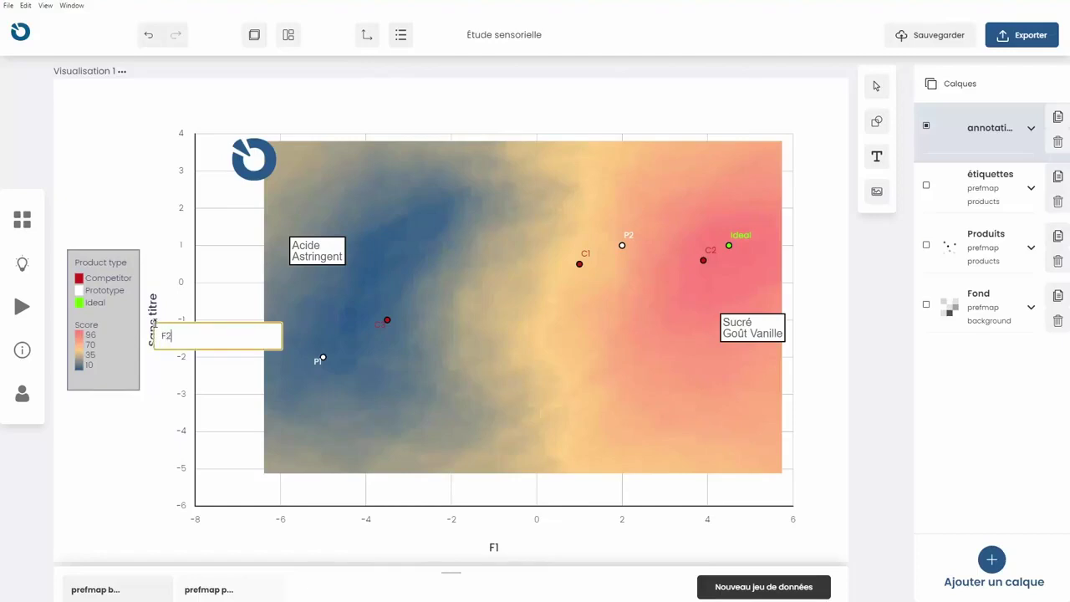
pyautogui.press('Return')
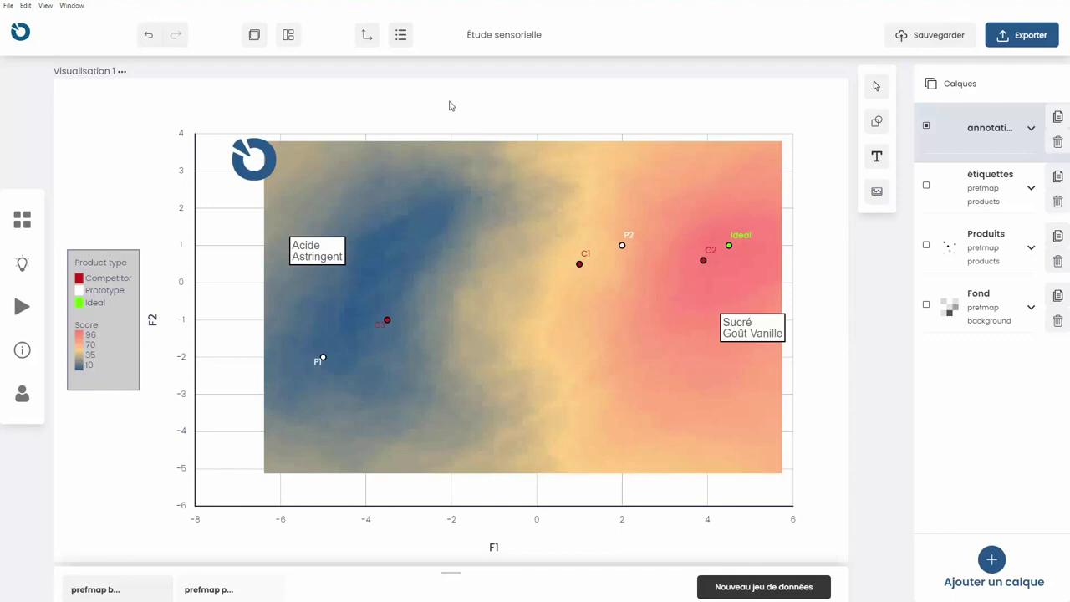
pyautogui.moveTo(450, 569); pyautogui.dragTo(514, 580)
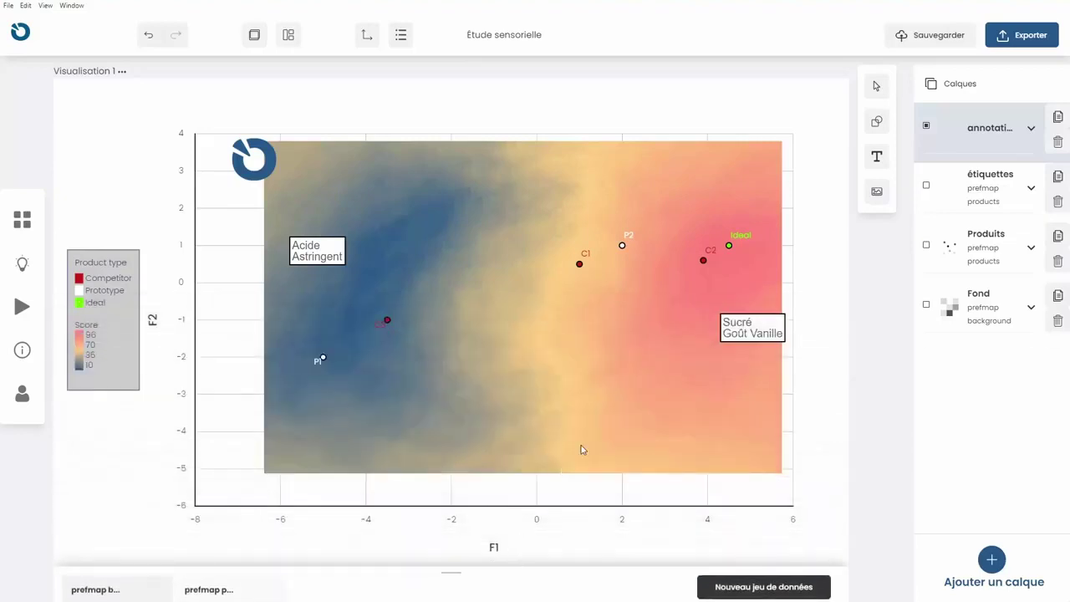